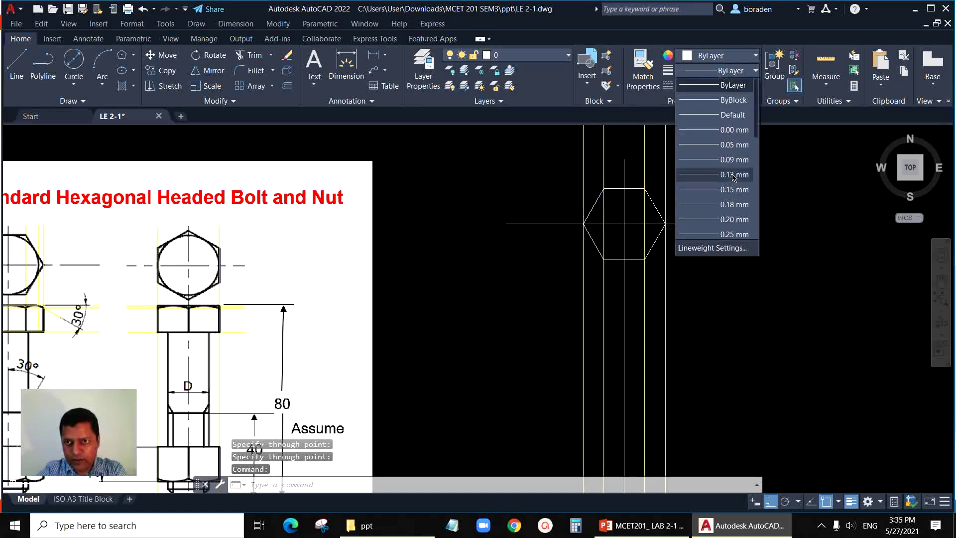
Give the hexagon a 0.50 mm lineweight and draw a circle at its centre reaching the flats
{"action": "left_click", "coordinate": [735, 175]}
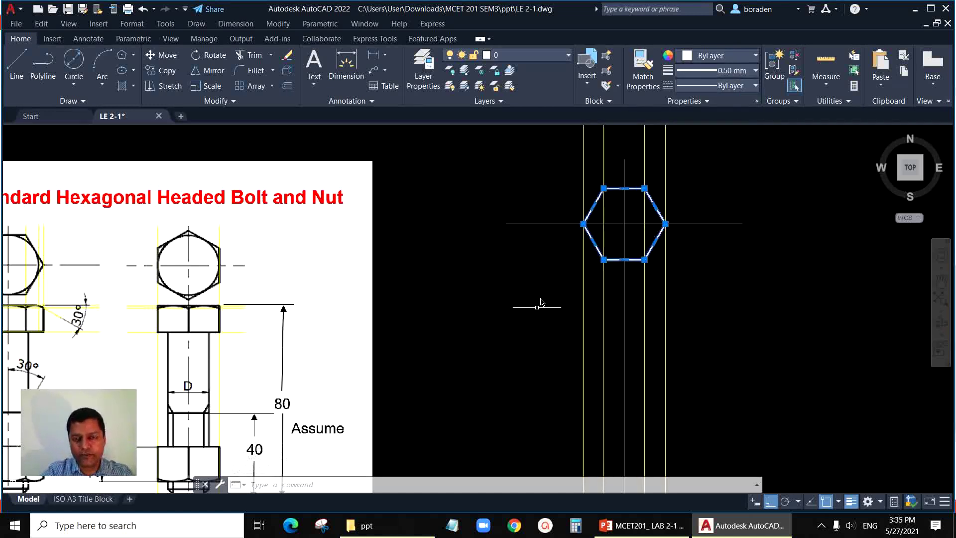
{"action": "left_click", "coordinate": [73, 81]}
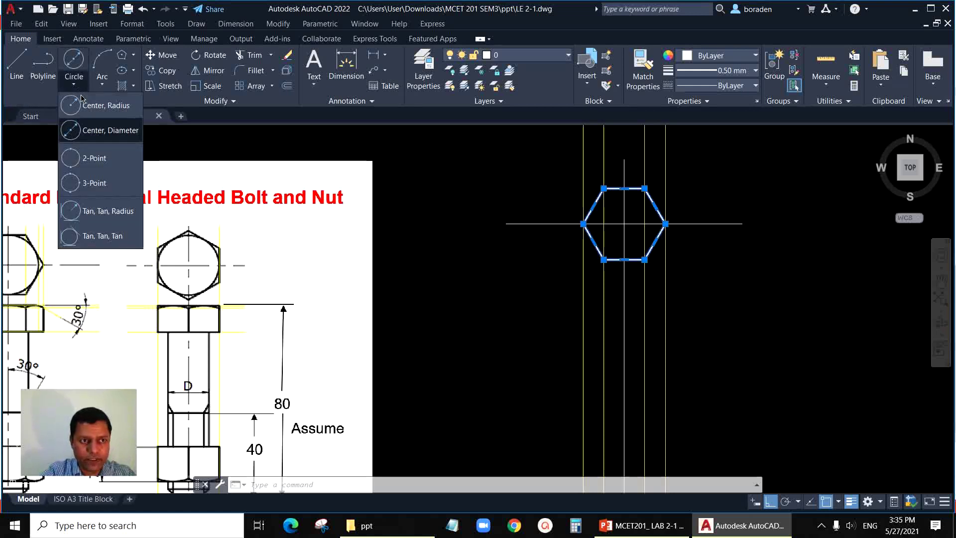
{"action": "left_click", "coordinate": [98, 131]}
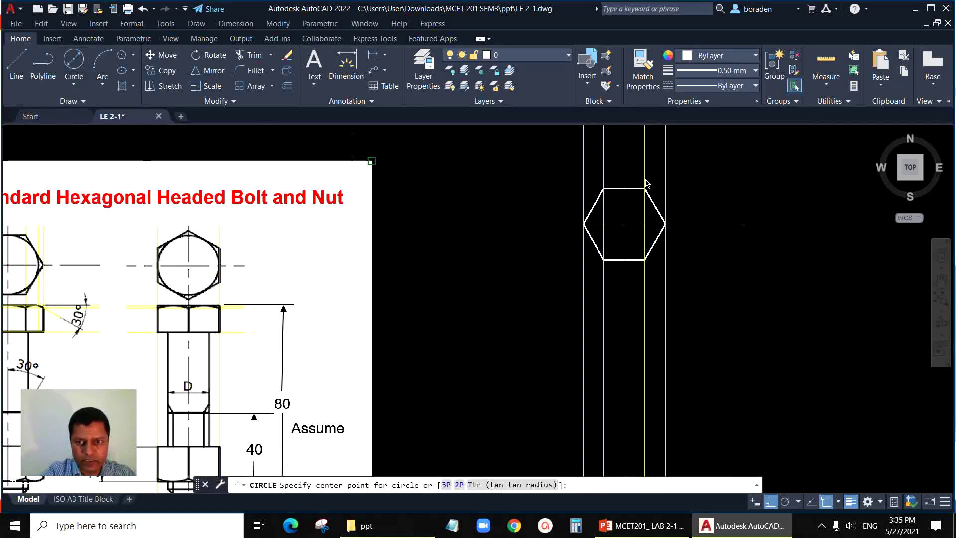
{"action": "left_click", "coordinate": [624, 224]}
{"action": "left_click", "coordinate": [626, 192]}
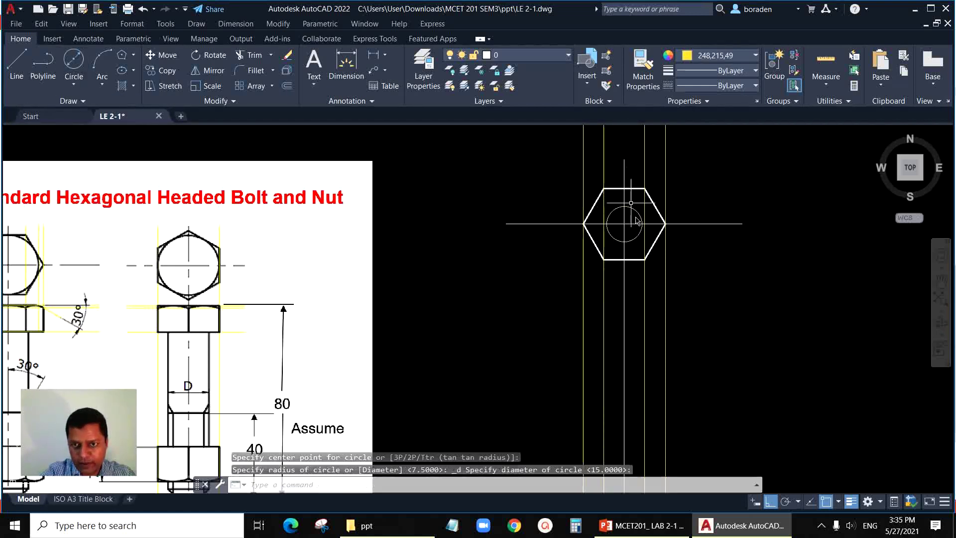
{"action": "left_click", "coordinate": [638, 212]}
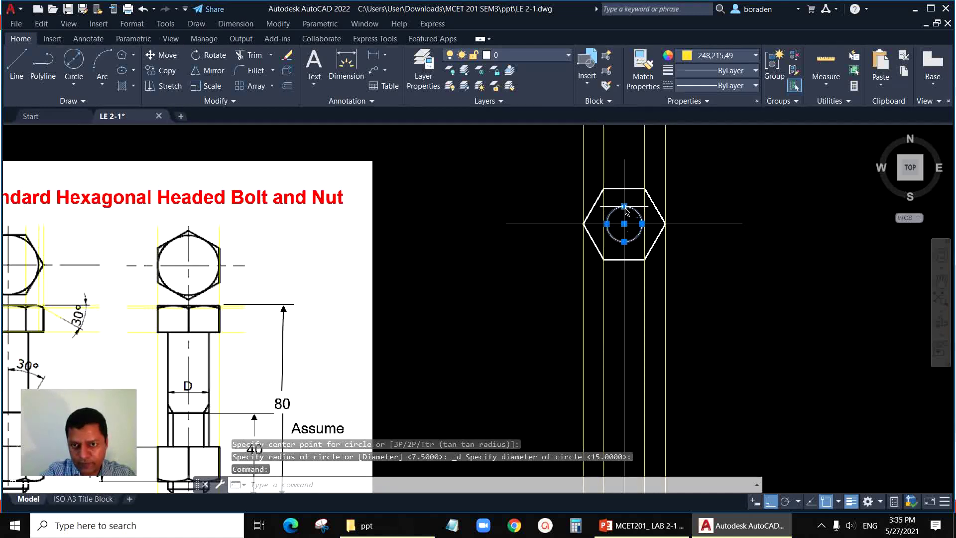
{"action": "left_click", "coordinate": [625, 207]}
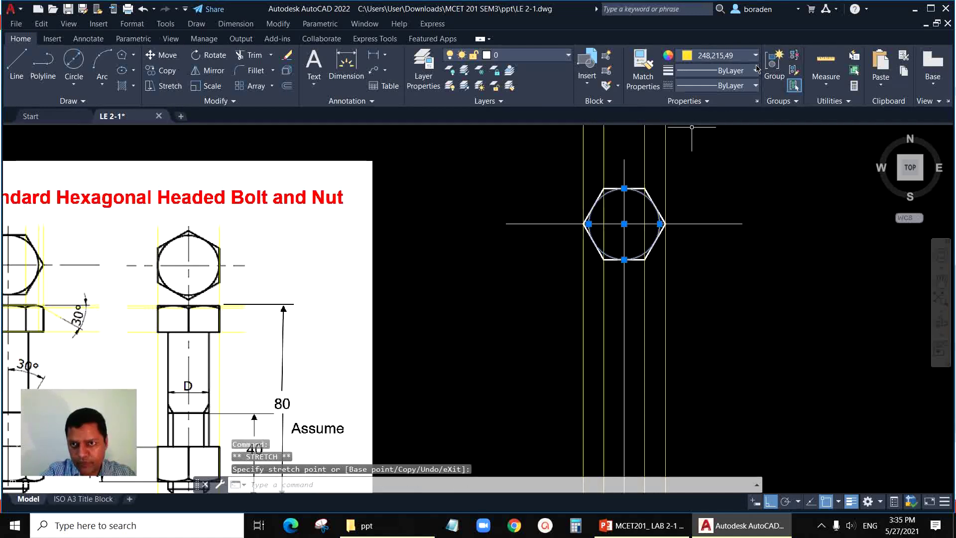
Set the circle's colour to ByLayer and finish the resize
{"action": "left_click", "coordinate": [733, 57]}
{"action": "left_click", "coordinate": [712, 71]}
{"action": "left_click", "coordinate": [737, 70]}
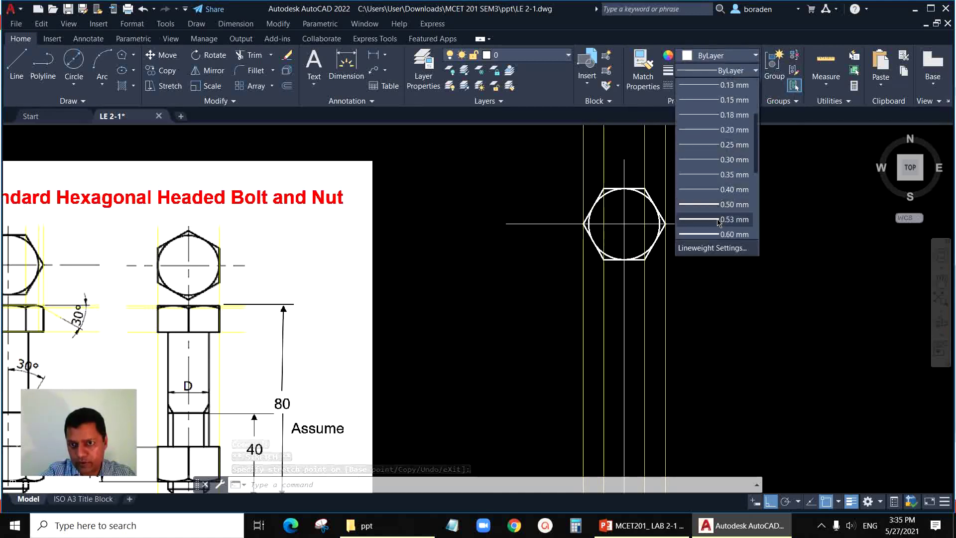
{"action": "key", "text": "Escape"}
{"action": "key", "text": "Escape"}
{"action": "scroll", "coordinate": [672, 234], "scroll_direction": "up", "scroll_amount": 1}
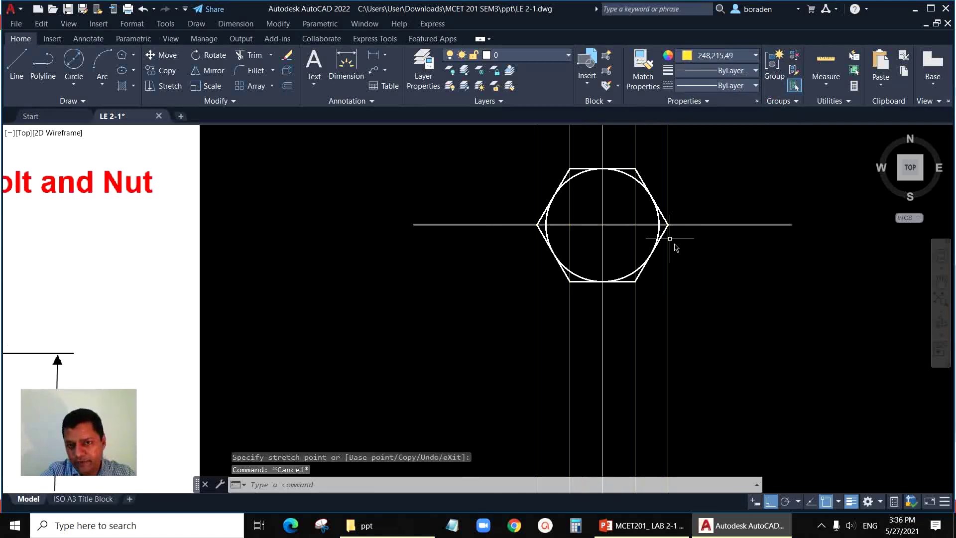
{"action": "scroll", "coordinate": [825, 285], "scroll_direction": "down", "scroll_amount": 1}
{"action": "scroll", "coordinate": [658, 252], "scroll_direction": "down", "scroll_amount": 2}
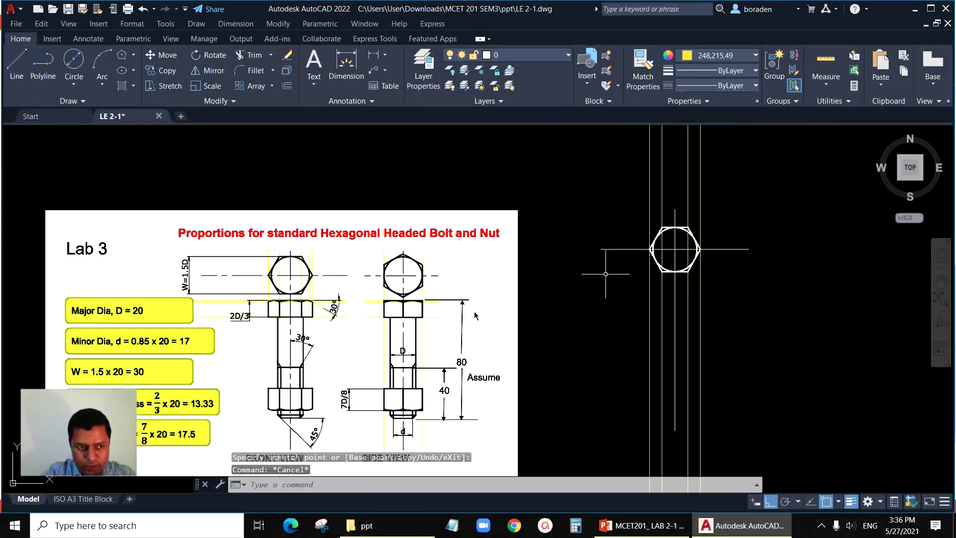
{"action": "scroll", "coordinate": [106, 342], "scroll_direction": "up", "scroll_amount": 2}
{"action": "scroll", "coordinate": [423, 234], "scroll_direction": "up", "scroll_amount": 5}
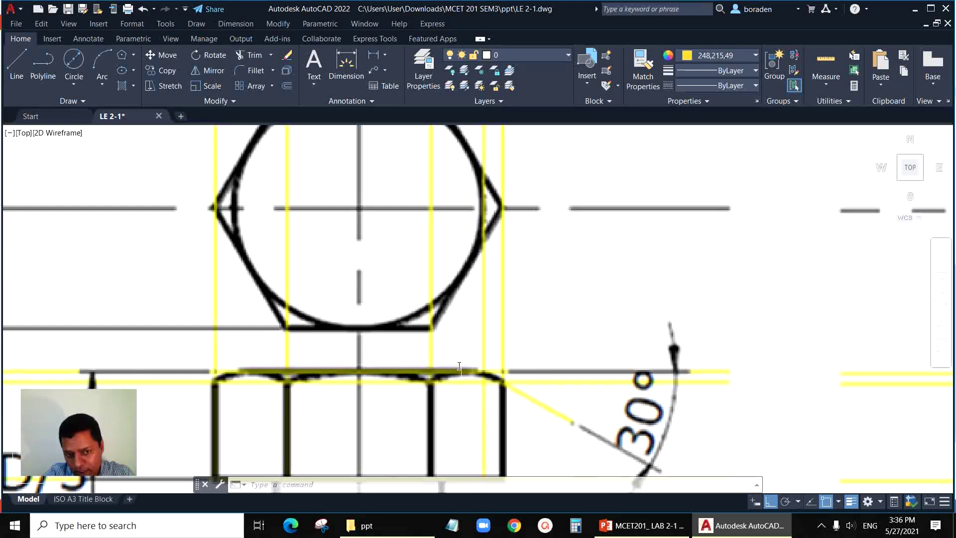
{"action": "scroll", "coordinate": [186, 358], "scroll_direction": "down", "scroll_amount": 8}
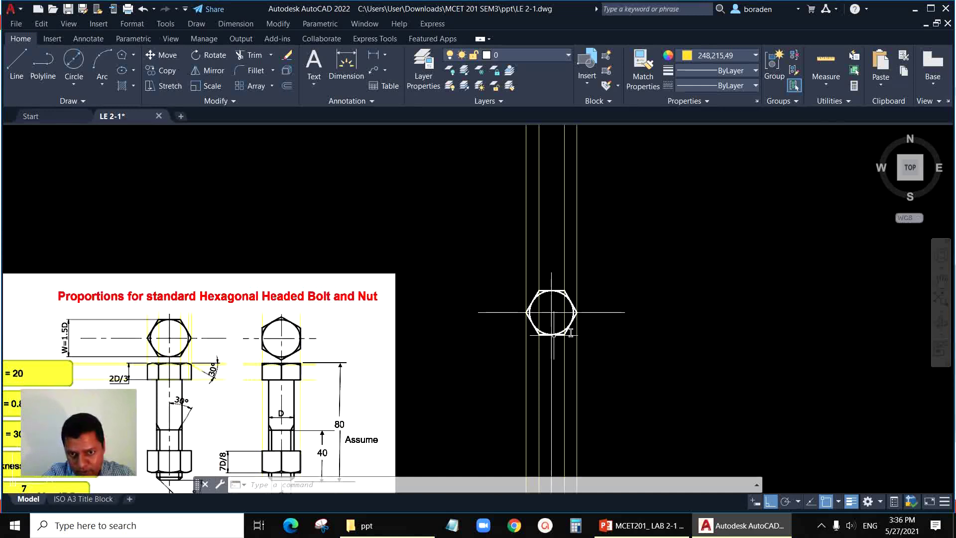
{"action": "scroll", "coordinate": [616, 336], "scroll_direction": "up", "scroll_amount": 3}
{"action": "scroll", "coordinate": [616, 336], "scroll_direction": "up", "scroll_amount": 2}
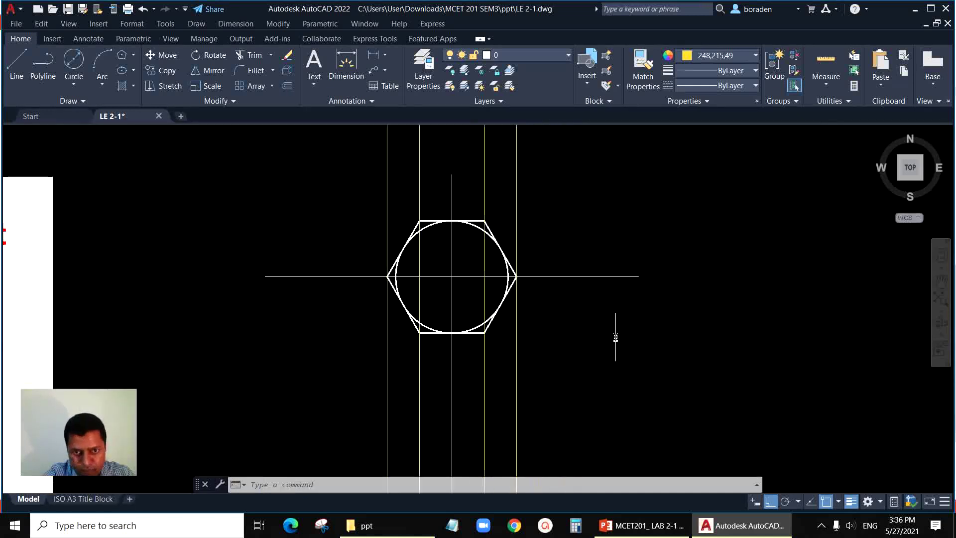
Place another vertical construction line beside the hexagon
{"action": "left_click", "coordinate": [75, 106]}
{"action": "left_click", "coordinate": [46, 118]}
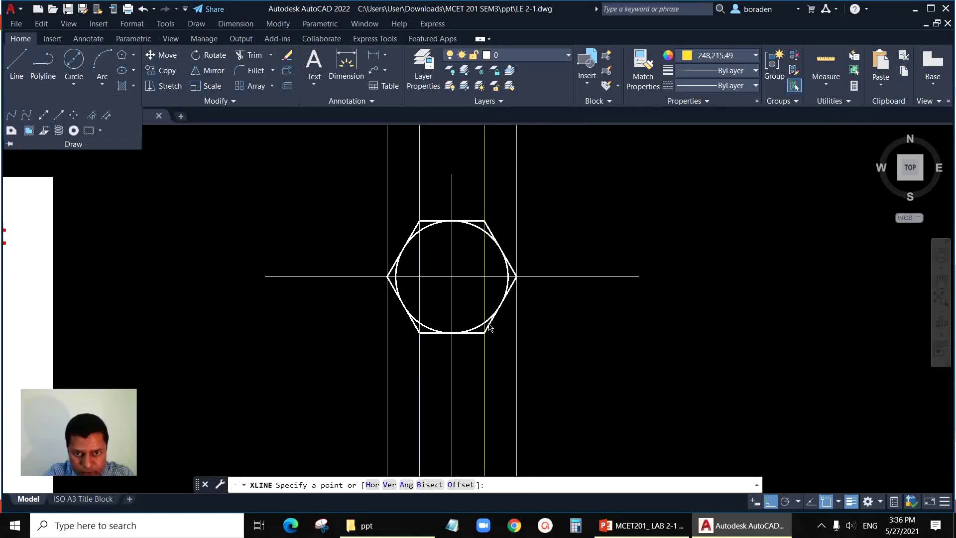
{"action": "scroll", "coordinate": [518, 288], "scroll_direction": "up", "scroll_amount": 4}
{"action": "left_click", "coordinate": [536, 205]}
{"action": "left_click", "coordinate": [511, 349]}
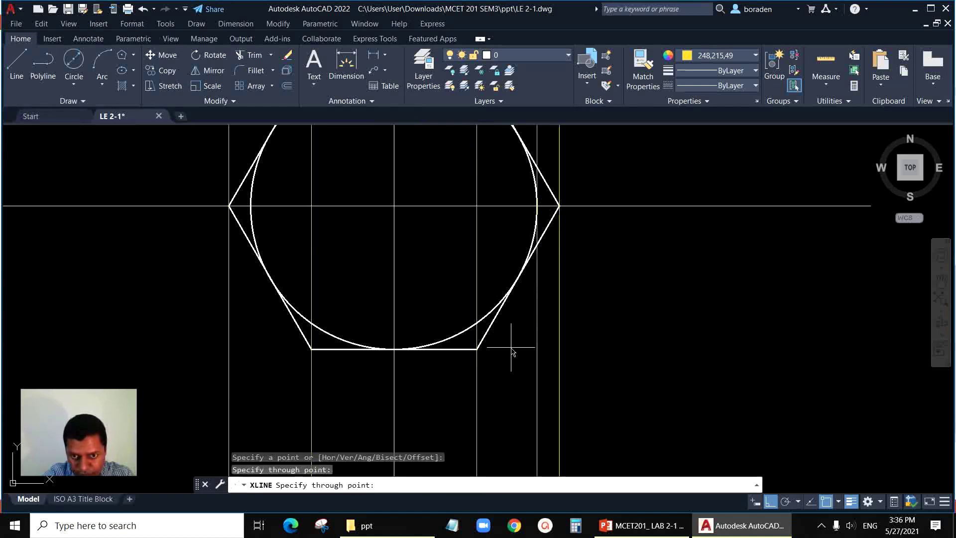
{"action": "key", "text": "Return"}
{"action": "scroll", "coordinate": [593, 208], "scroll_direction": "down", "scroll_amount": 3}
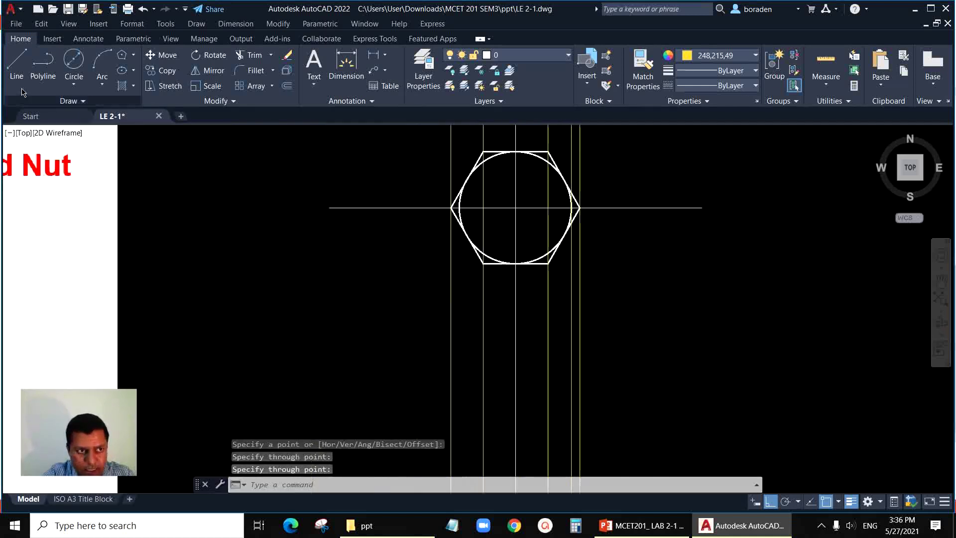
Set the current lineweight to 0.50 mm and colour to ByLayer
{"action": "left_click", "coordinate": [731, 72]}
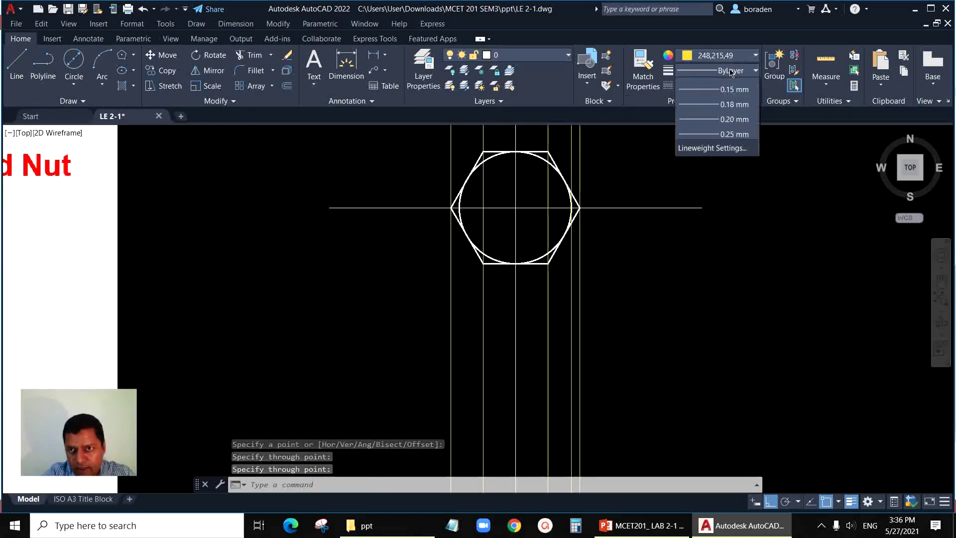
{"action": "scroll", "coordinate": [730, 84], "scroll_direction": "down", "scroll_amount": 5}
{"action": "left_click", "coordinate": [727, 88]}
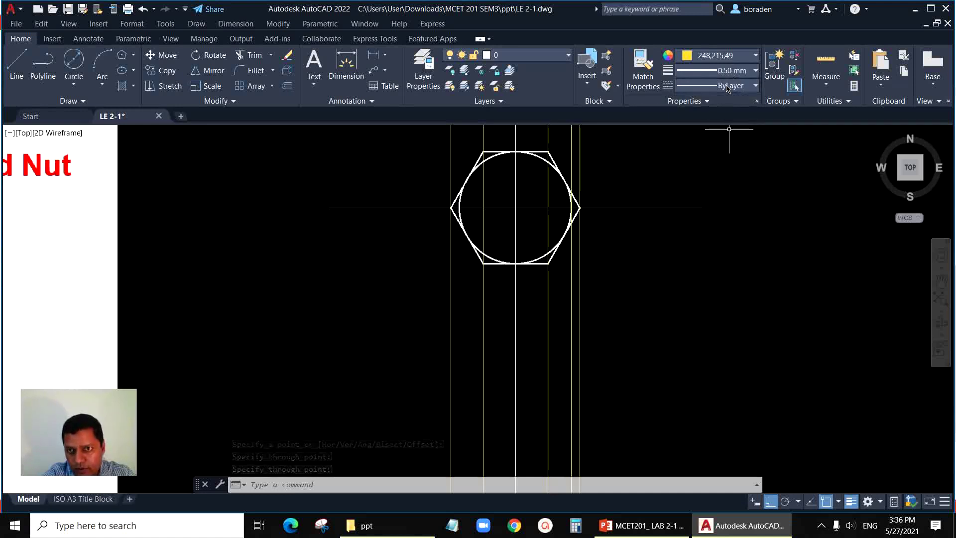
{"action": "left_click", "coordinate": [727, 55]}
{"action": "left_click", "coordinate": [712, 72]}
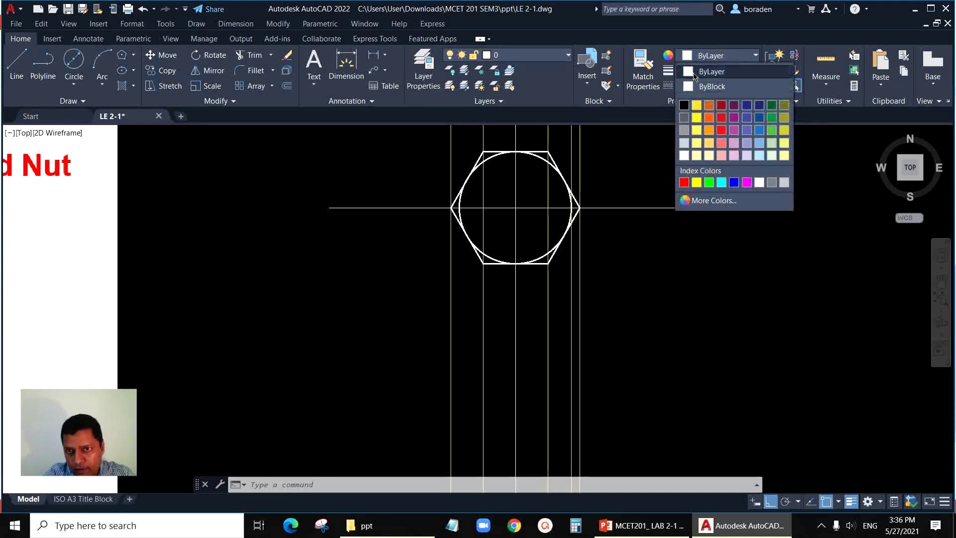
Draw a horizontal line below the hexagon across the bolt lines, shifting it slightly left
{"action": "type", "text": "l"}
{"action": "key", "text": "Return"}
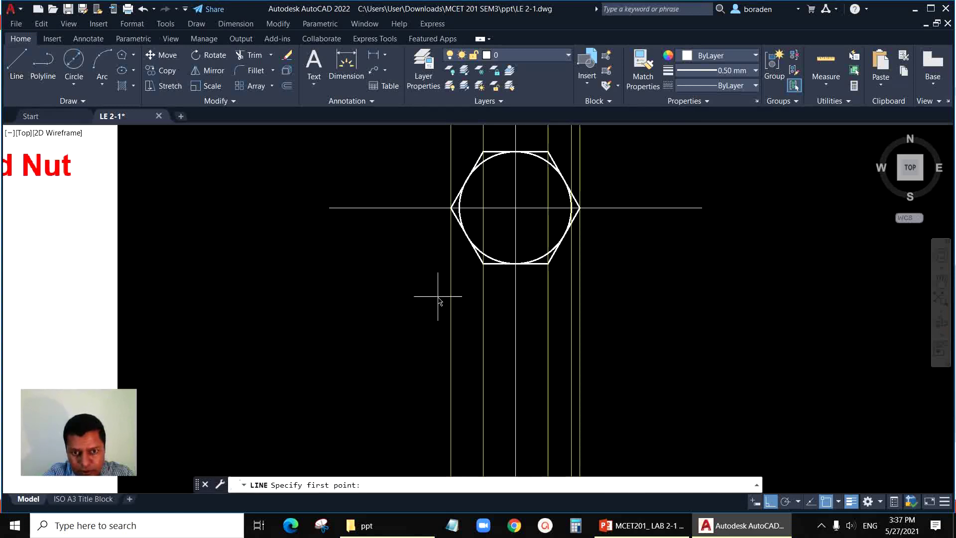
{"action": "left_click", "coordinate": [433, 293]}
{"action": "left_click", "coordinate": [611, 295]}
{"action": "key", "text": "Return"}
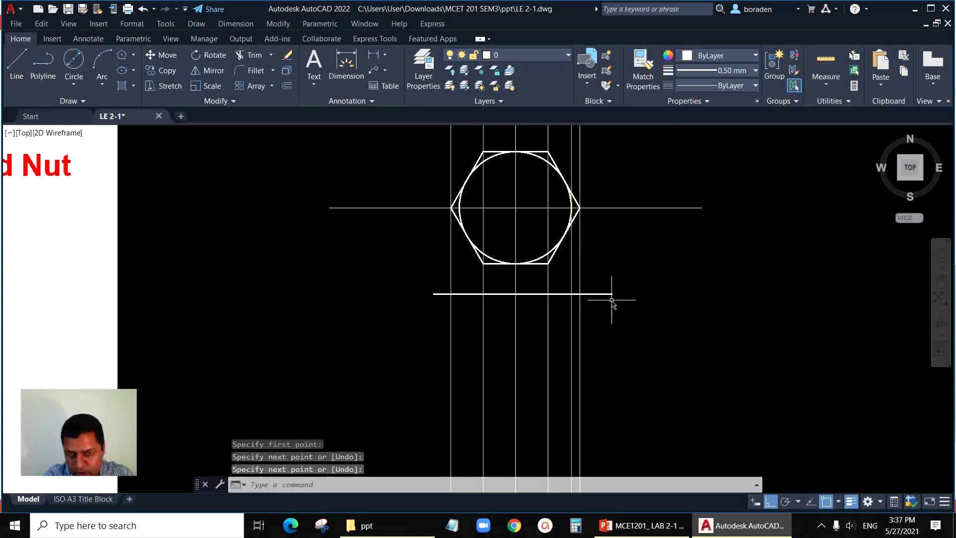
{"action": "scroll", "coordinate": [565, 314], "scroll_direction": "up", "scroll_amount": 2}
{"action": "left_click", "coordinate": [486, 283]}
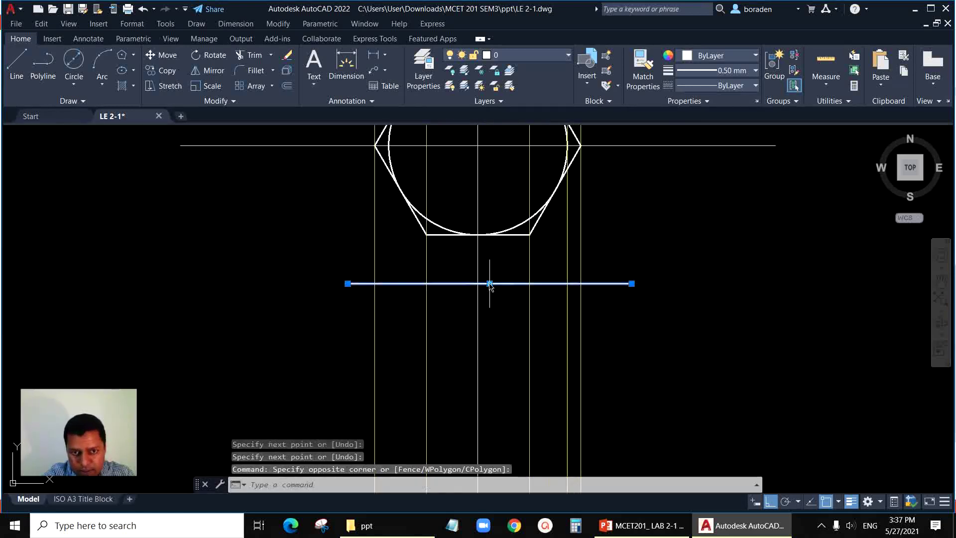
{"action": "left_click", "coordinate": [489, 283]}
{"action": "left_click", "coordinate": [477, 283]}
{"action": "key", "text": "Escape"}
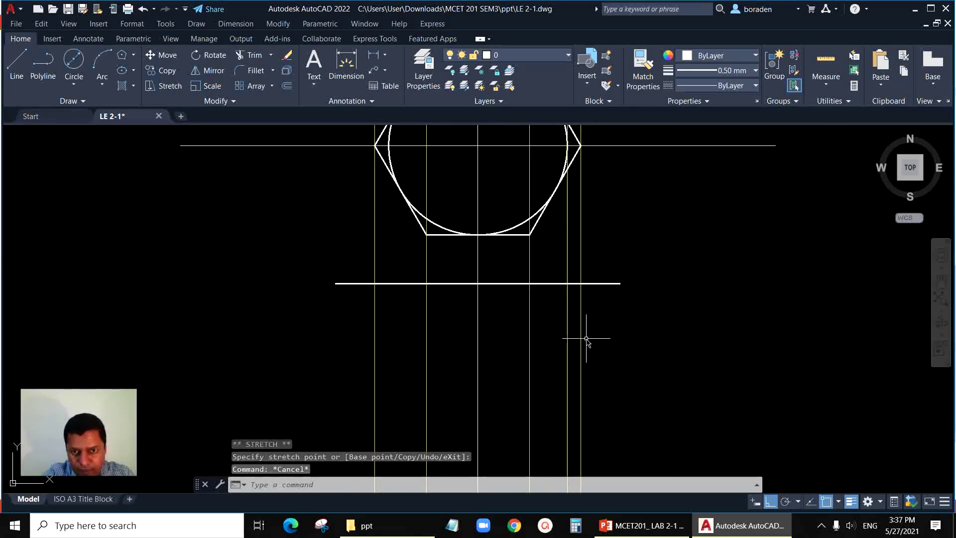
{"action": "scroll", "coordinate": [704, 316], "scroll_direction": "down", "scroll_amount": 5}
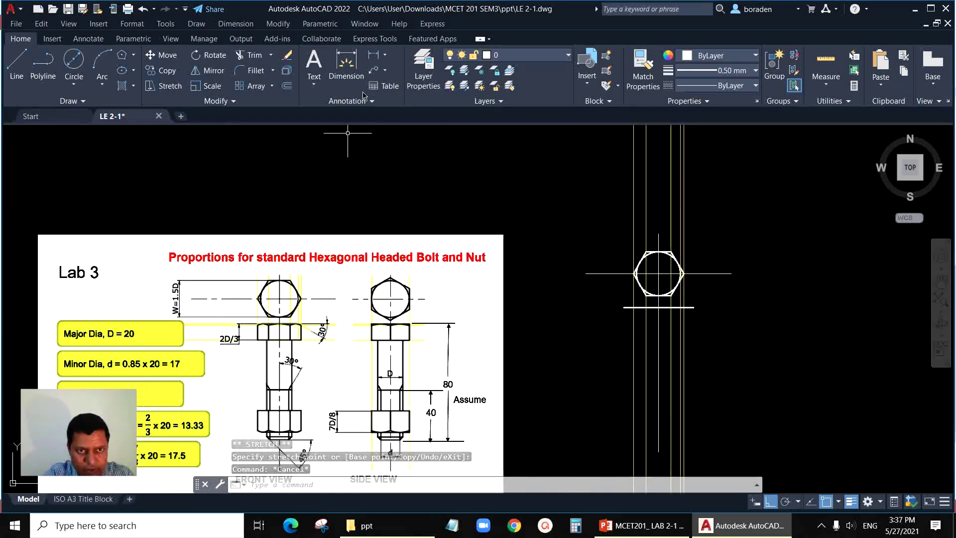
Offset the horizontal line 13.33 above and below, then delete the line across the hexagon's bottom
{"action": "left_click", "coordinate": [288, 87]}
{"action": "type", "text": "13."}
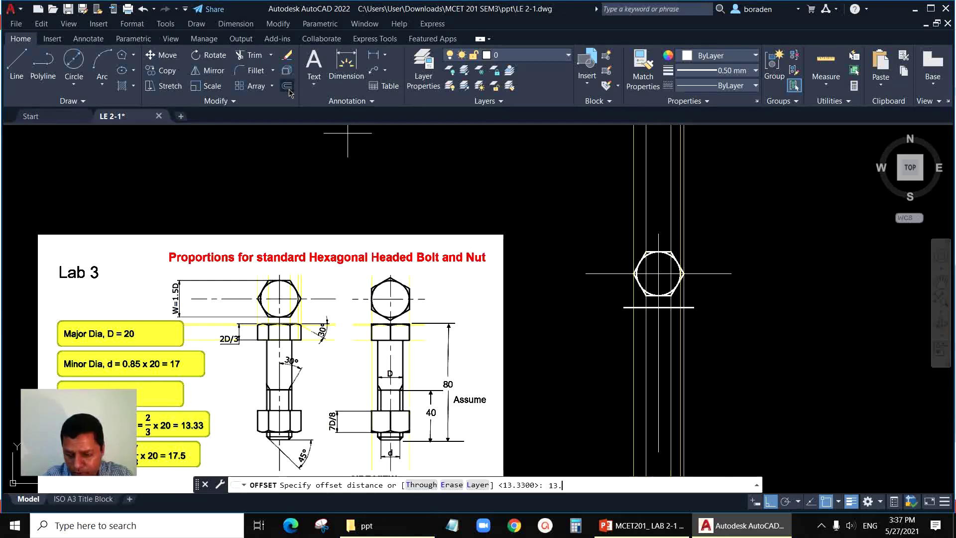
{"action": "type", "text": "33"}
{"action": "key", "text": "Return"}
{"action": "scroll", "coordinate": [821, 420], "scroll_direction": "up", "scroll_amount": 5}
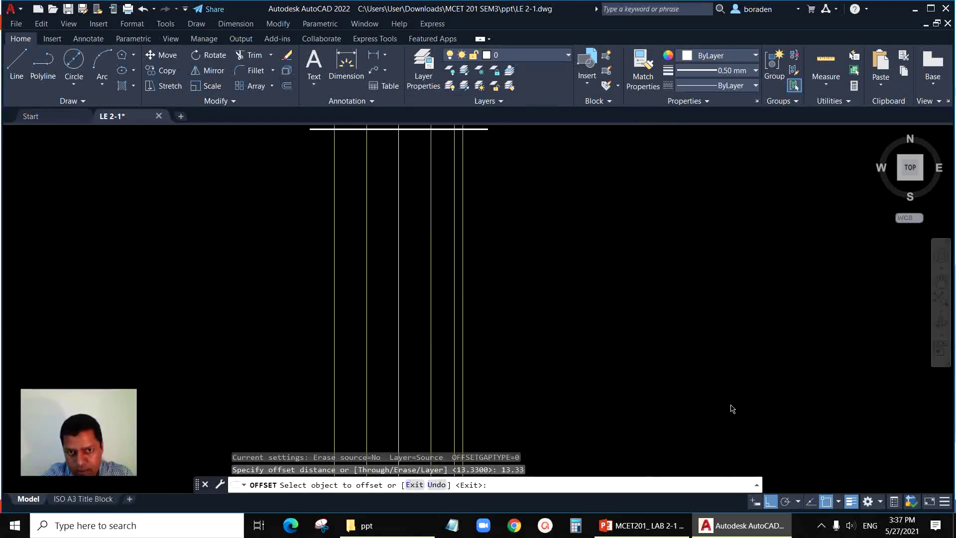
{"action": "scroll", "coordinate": [728, 408], "scroll_direction": "down", "scroll_amount": 2}
{"action": "left_click", "coordinate": [574, 232]}
{"action": "left_click", "coordinate": [571, 274]}
{"action": "left_click", "coordinate": [579, 232]}
{"action": "left_click", "coordinate": [580, 216]}
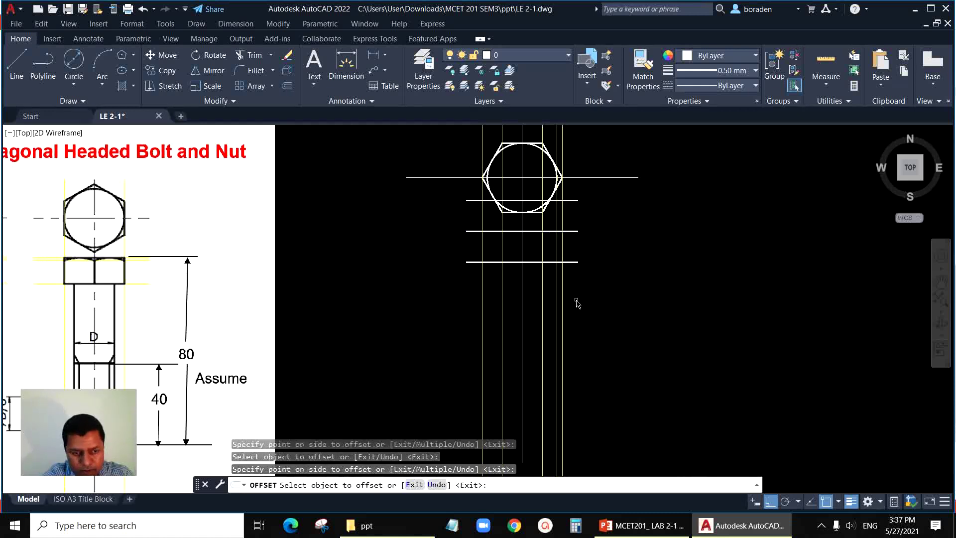
{"action": "key", "text": "Escape"}
{"action": "left_click", "coordinate": [576, 202]}
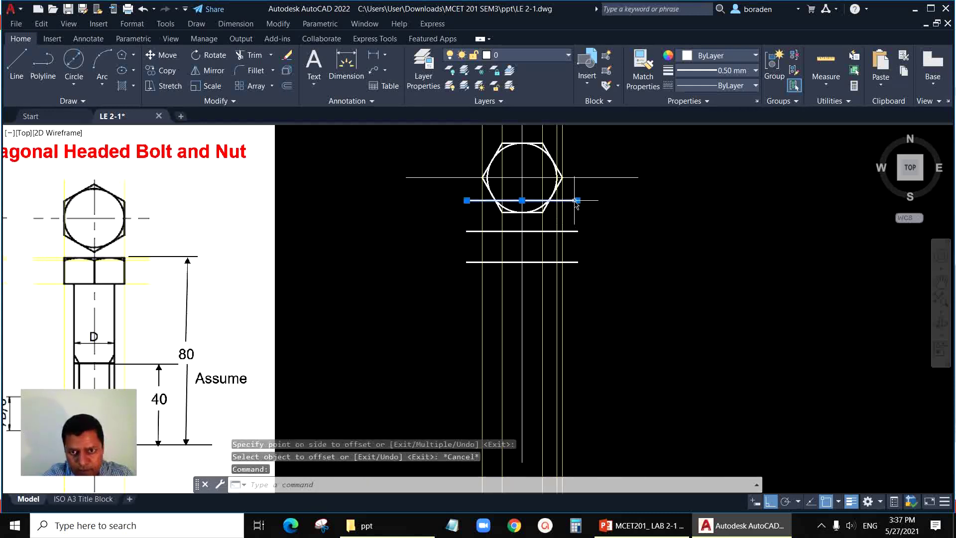
{"action": "key", "text": "Delete"}
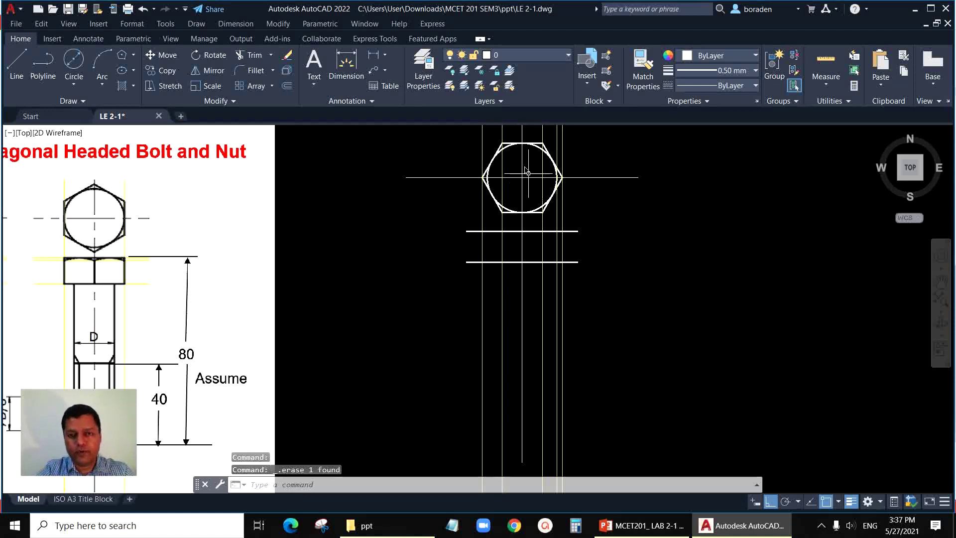
{"action": "scroll", "coordinate": [526, 167], "scroll_direction": "up", "scroll_amount": 4}
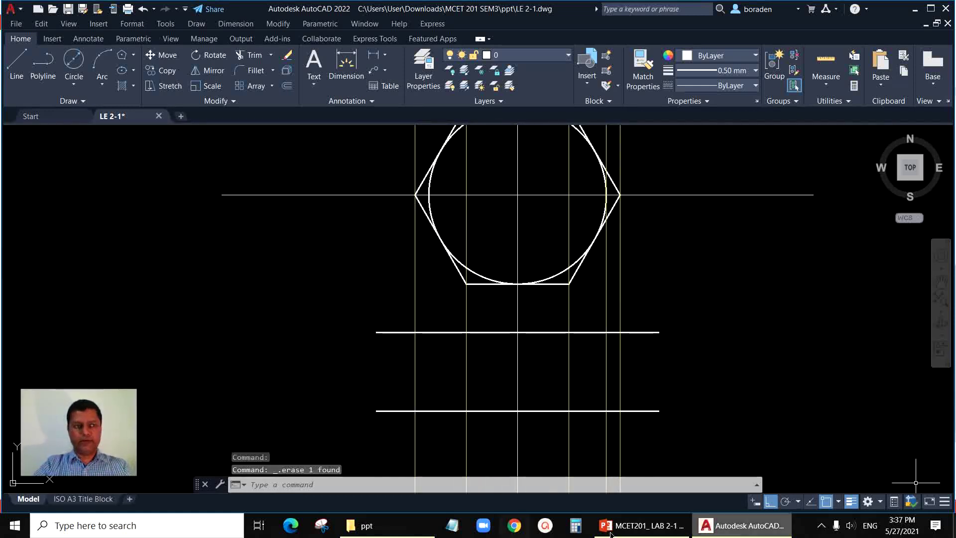
Draw the rectangle outline of the bolt head below the hexagon
{"action": "left_click", "coordinate": [14, 64]}
{"action": "left_click", "coordinate": [415, 332]}
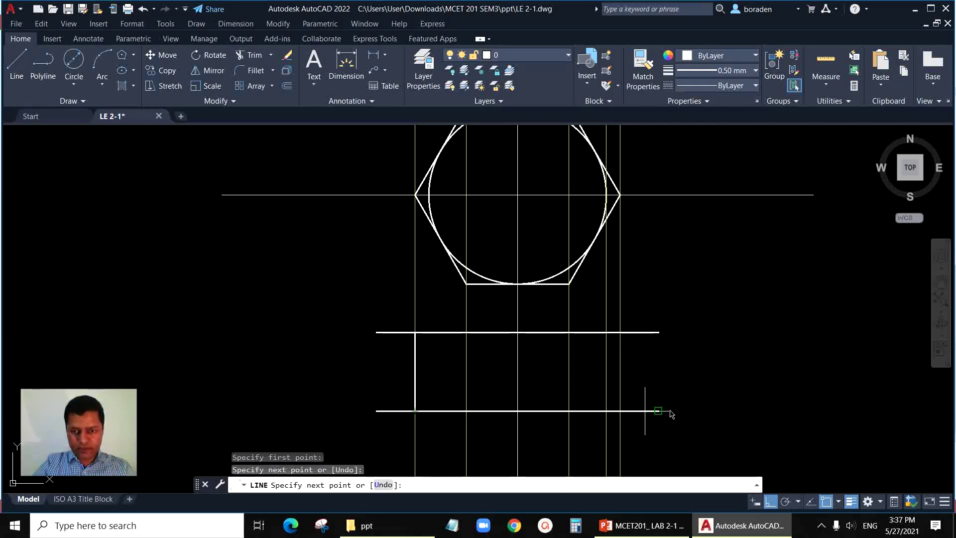
{"action": "left_click", "coordinate": [620, 411]}
{"action": "left_click", "coordinate": [620, 333]}
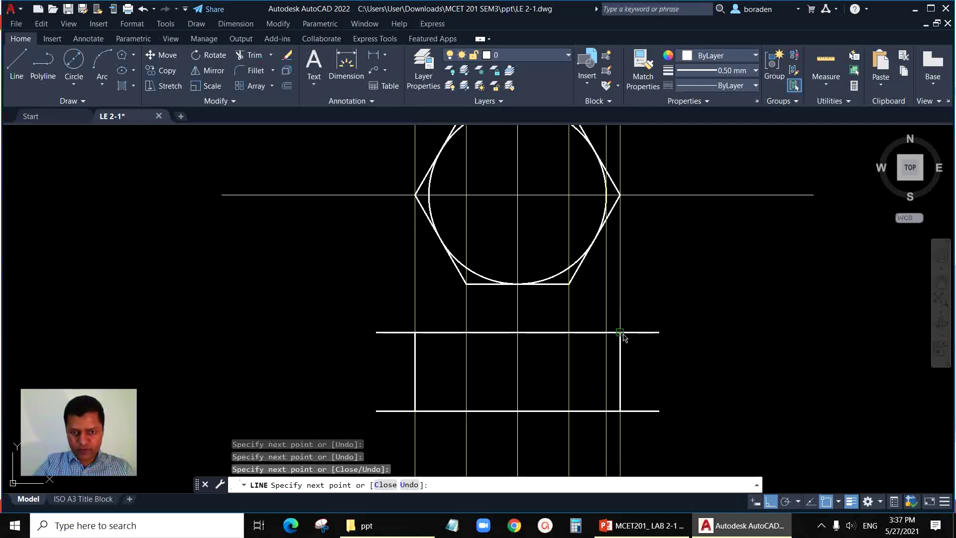
{"action": "left_click", "coordinate": [415, 332]}
{"action": "key", "text": "Escape"}
Erase the two long horizontal guide lines with a crossing selection
{"action": "left_click", "coordinate": [679, 305]}
{"action": "left_click", "coordinate": [650, 431]}
{"action": "key", "text": "Delete"}
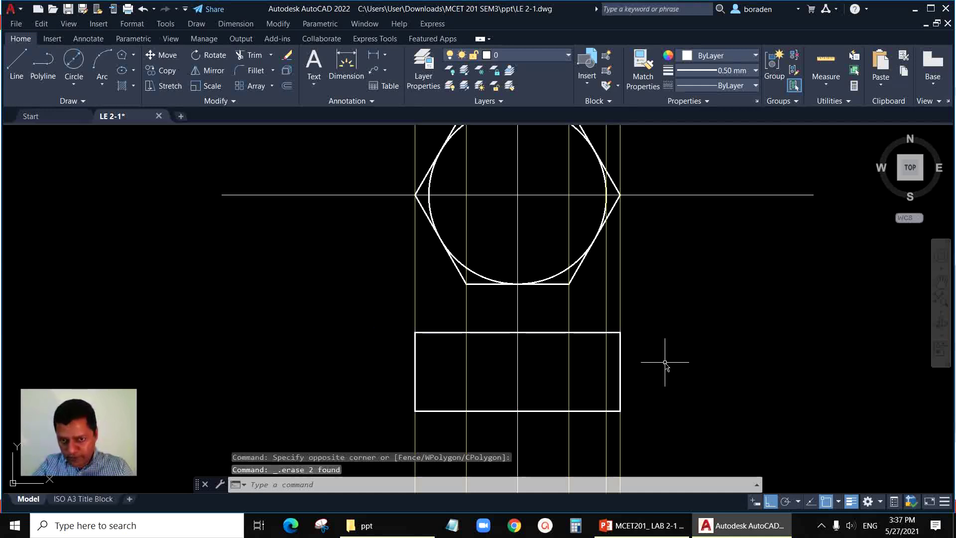
{"action": "scroll", "coordinate": [697, 354], "scroll_direction": "down", "scroll_amount": 2}
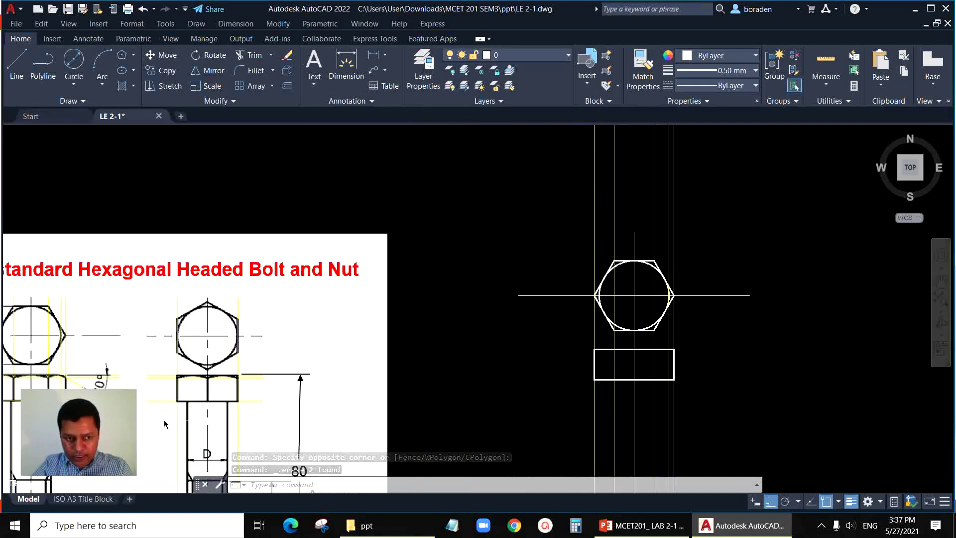
{"action": "scroll", "coordinate": [710, 340], "scroll_direction": "up", "scroll_amount": 3}
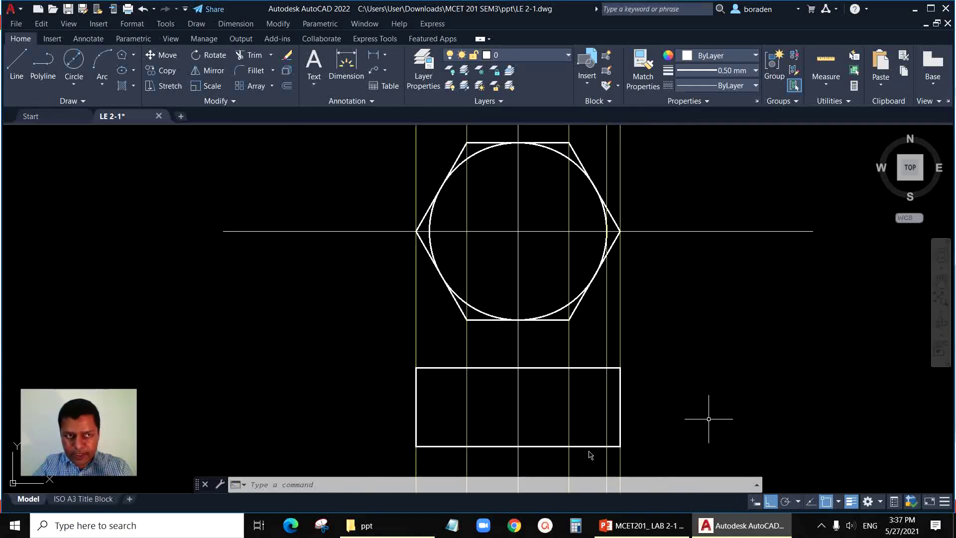
Draw a 6-unit line at -30° (@6<-30) from the head's top edge
{"action": "left_click", "coordinate": [17, 64]}
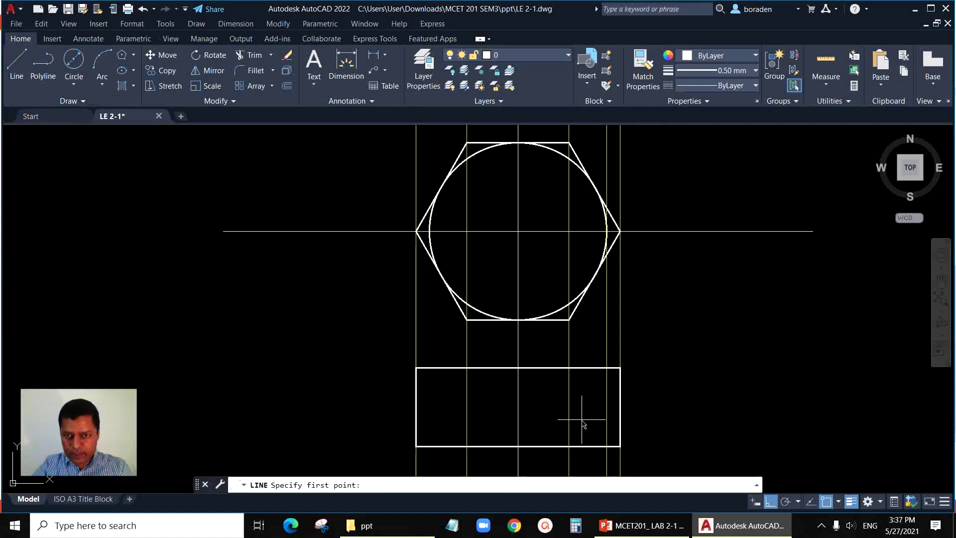
{"action": "left_click", "coordinate": [607, 368]}
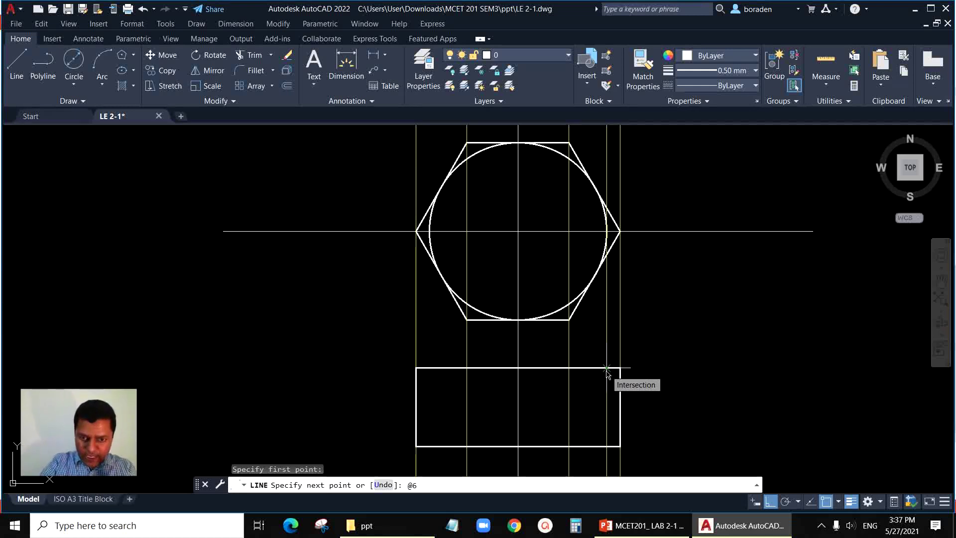
{"action": "type", "text": "@6<-30"}
{"action": "key", "text": "Return"}
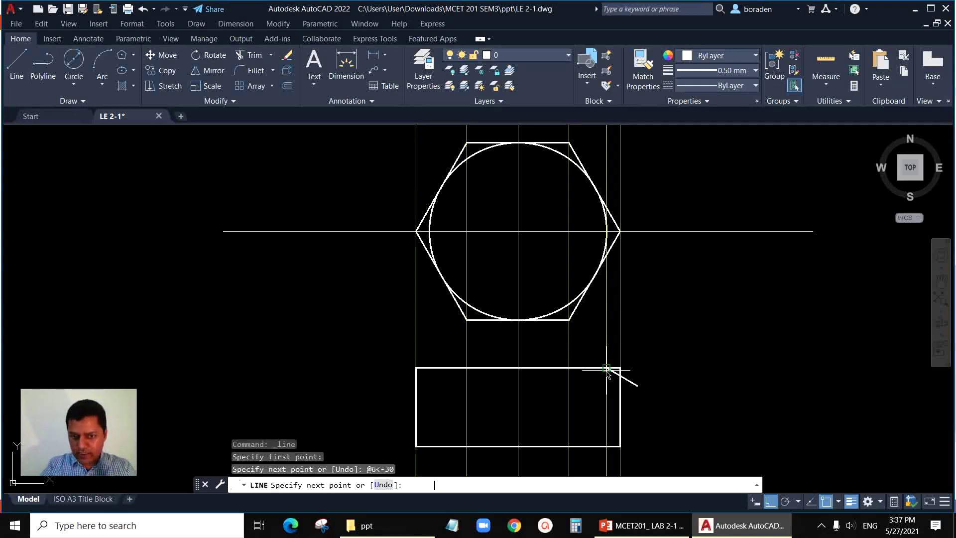
{"action": "scroll", "coordinate": [634, 391], "scroll_direction": "up", "scroll_amount": 4}
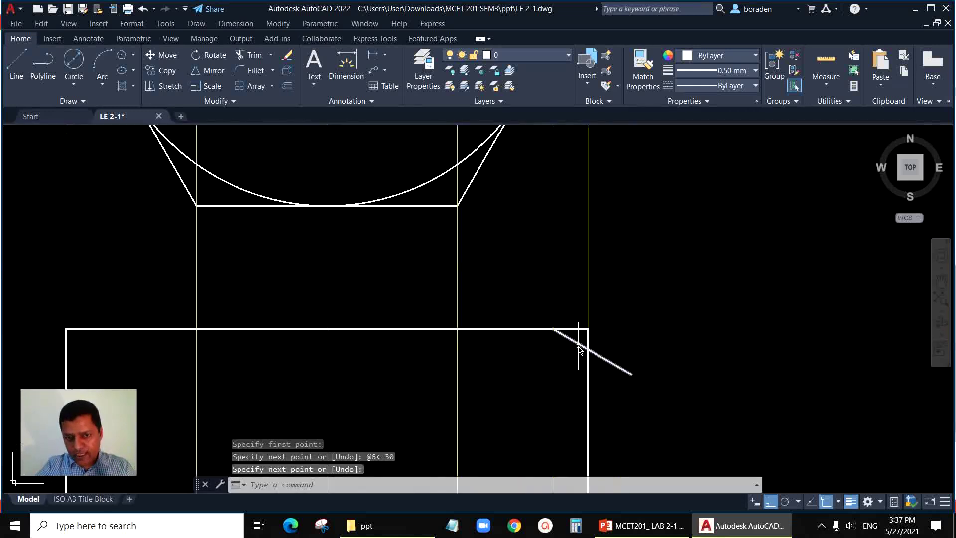
{"action": "scroll", "coordinate": [647, 325], "scroll_direction": "down", "scroll_amount": 2}
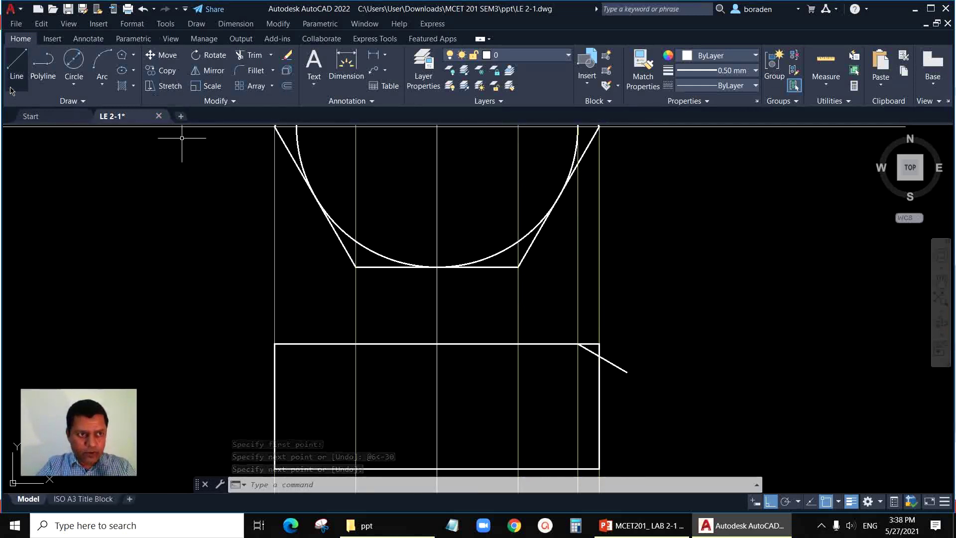
Add a horizontal construction line through the slant line's crossing with the right side
{"action": "left_click", "coordinate": [65, 101]}
{"action": "left_click", "coordinate": [44, 115]}
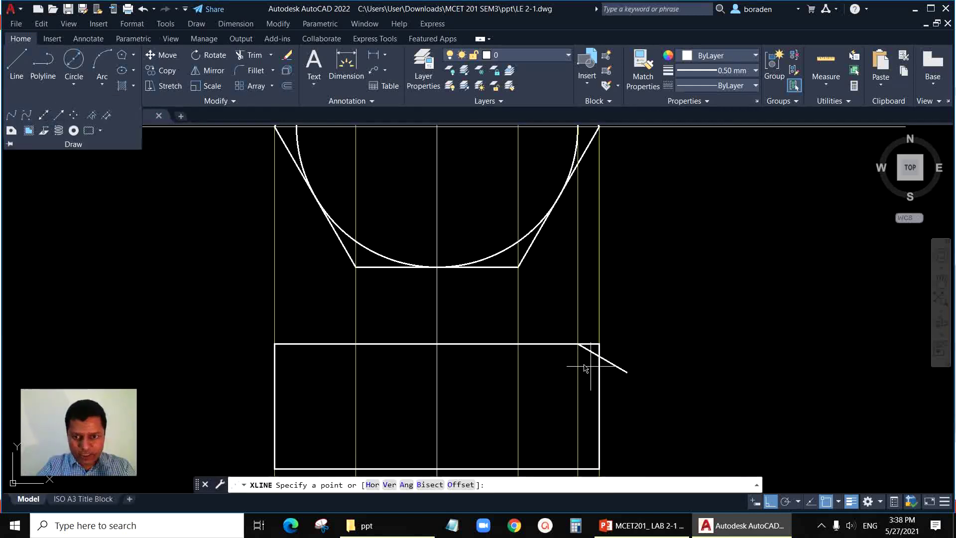
{"action": "scroll", "coordinate": [597, 357], "scroll_direction": "up", "scroll_amount": 5}
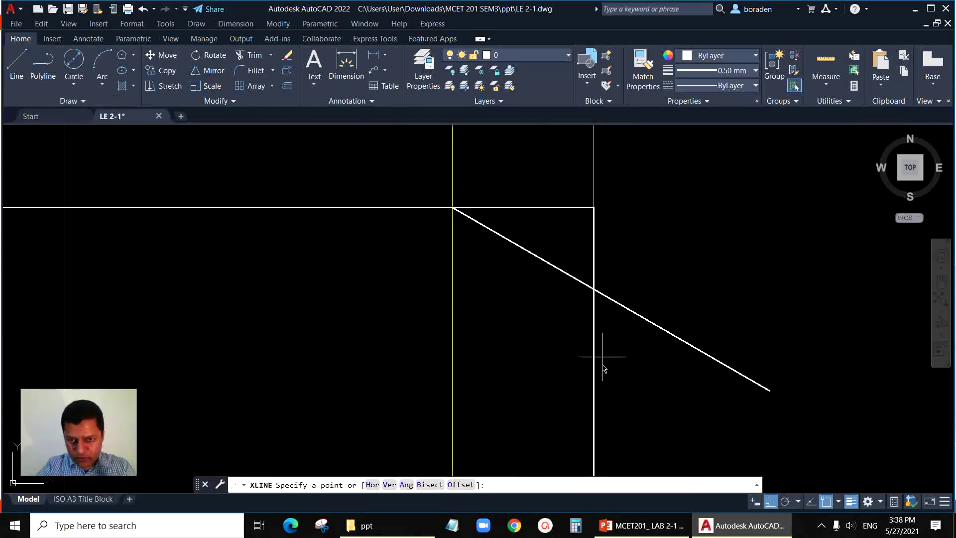
{"action": "left_click", "coordinate": [599, 357]}
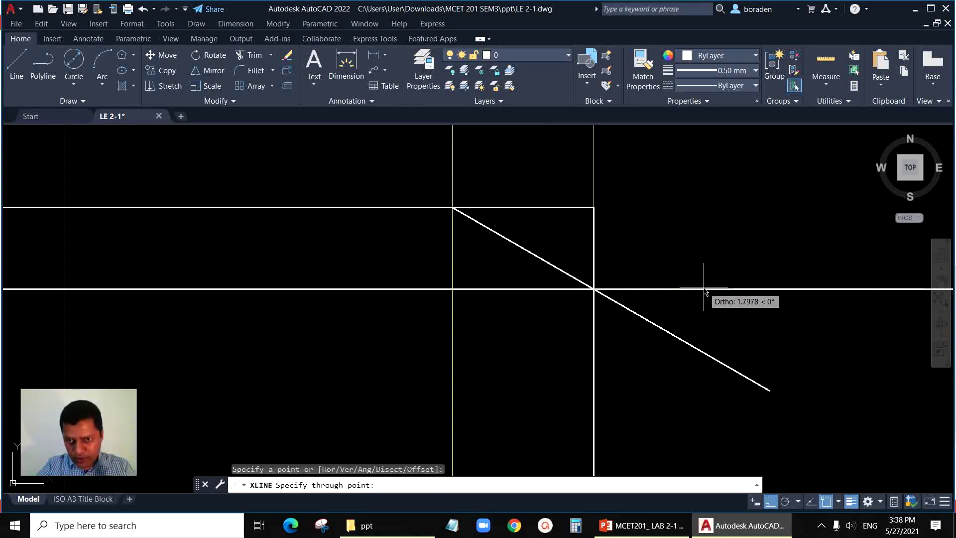
{"action": "left_click", "coordinate": [704, 288]}
{"action": "key", "text": "Return"}
{"action": "scroll", "coordinate": [725, 288], "scroll_direction": "down", "scroll_amount": 4}
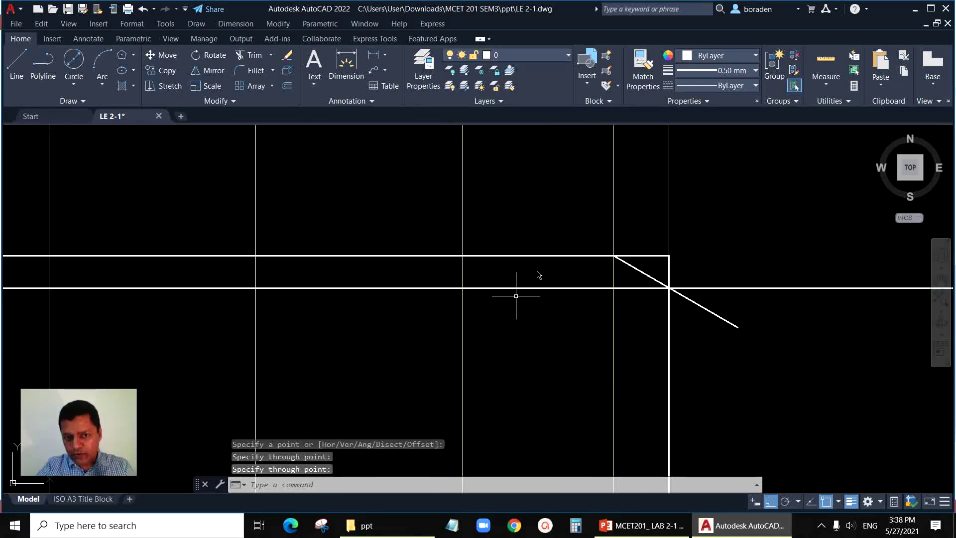
{"action": "scroll", "coordinate": [801, 289], "scroll_direction": "down", "scroll_amount": 4}
{"action": "scroll", "coordinate": [801, 288], "scroll_direction": "up", "scroll_amount": 2}
{"action": "scroll", "coordinate": [801, 288], "scroll_direction": "up", "scroll_amount": 2}
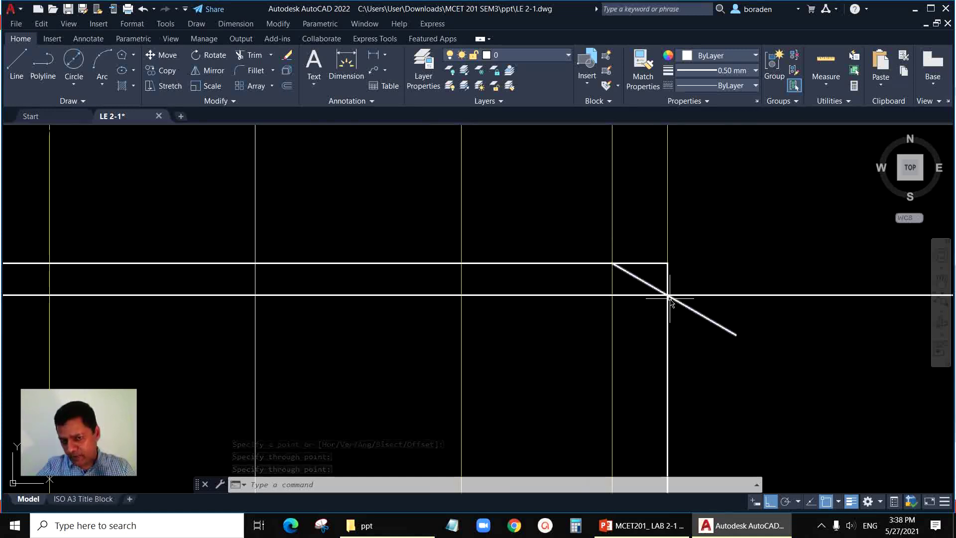
{"action": "scroll", "coordinate": [717, 311], "scroll_direction": "down", "scroll_amount": 4}
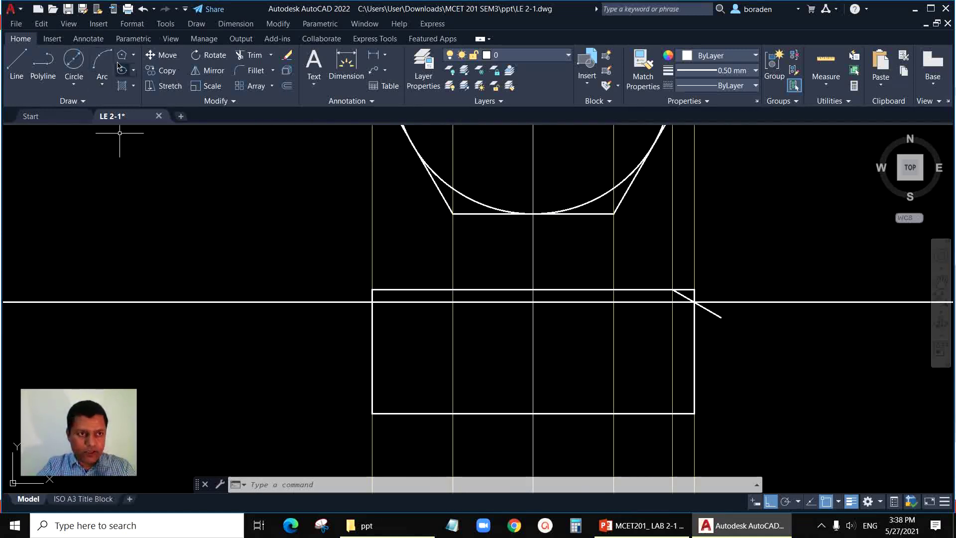
Draw the middle three-point chamfer arc through the top edge's midpoint
{"action": "left_click", "coordinate": [102, 63]}
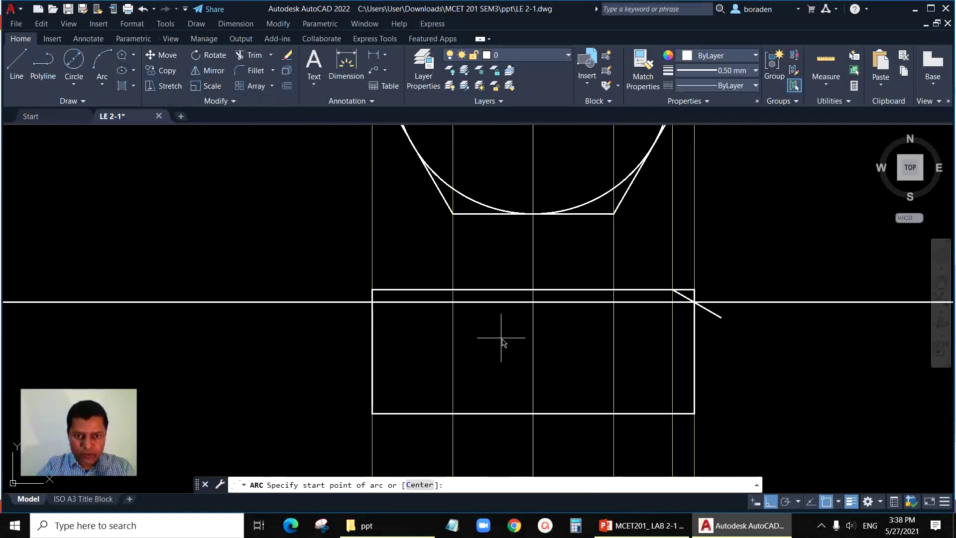
{"action": "left_click", "coordinate": [452, 302]}
{"action": "left_click", "coordinate": [533, 290]}
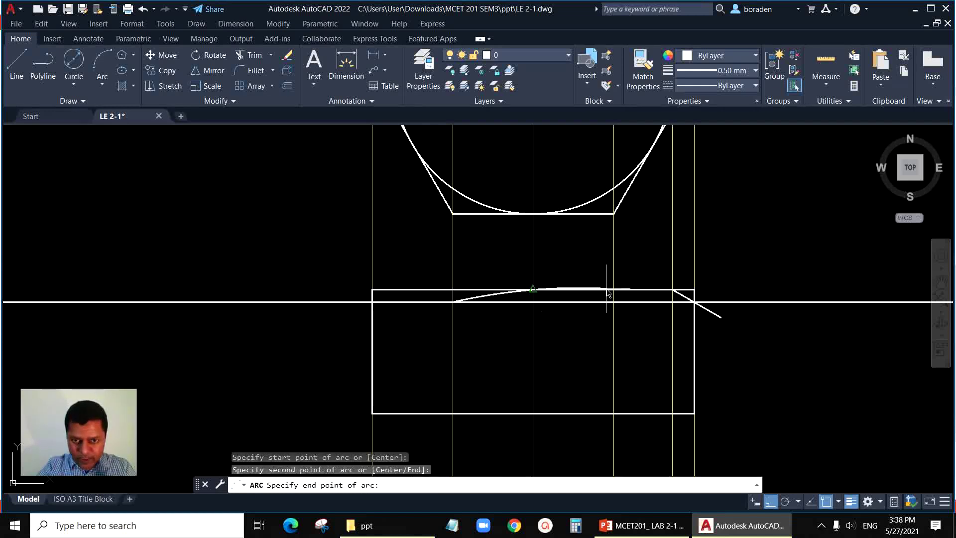
{"action": "left_click", "coordinate": [617, 304]}
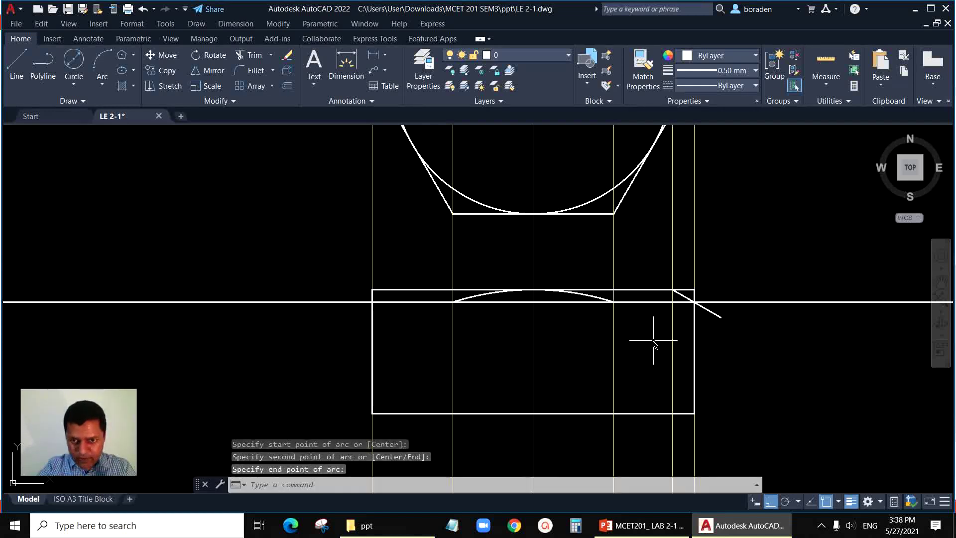
{"action": "scroll", "coordinate": [486, 319], "scroll_direction": "up", "scroll_amount": 2}
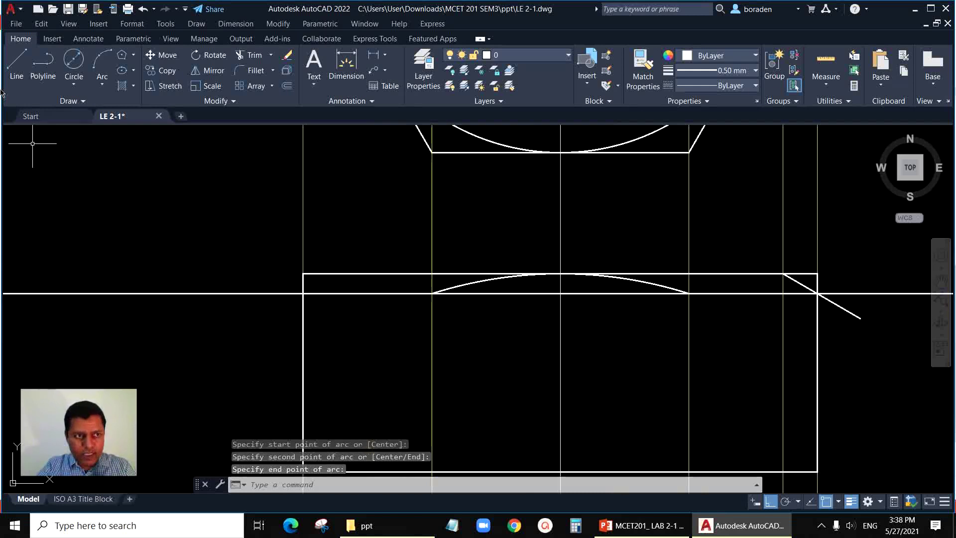
Add the left top-edge line and the left chamfer arc
{"action": "left_click", "coordinate": [17, 64]}
{"action": "left_click", "coordinate": [302, 273]}
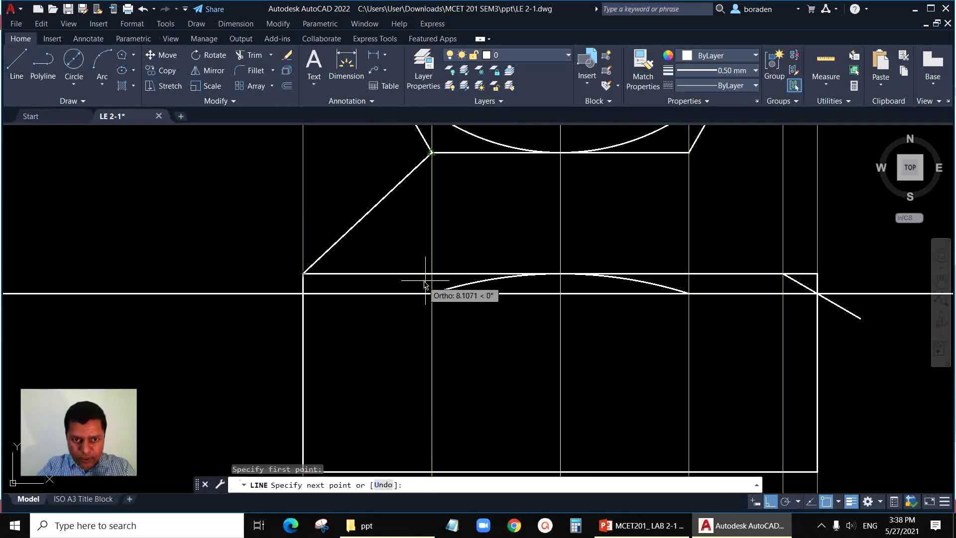
{"action": "left_click", "coordinate": [432, 274]}
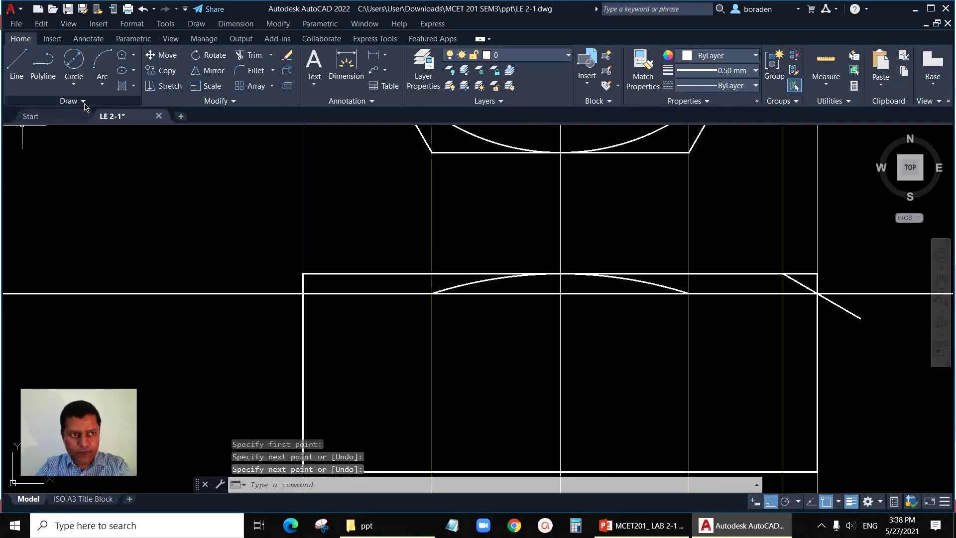
{"action": "left_click", "coordinate": [102, 64]}
{"action": "left_click", "coordinate": [300, 296]}
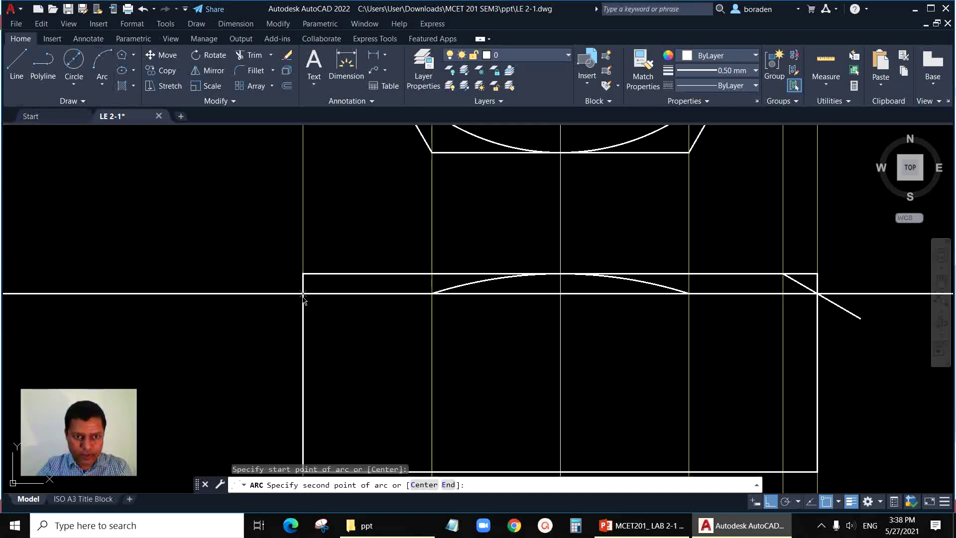
{"action": "left_click", "coordinate": [367, 274]}
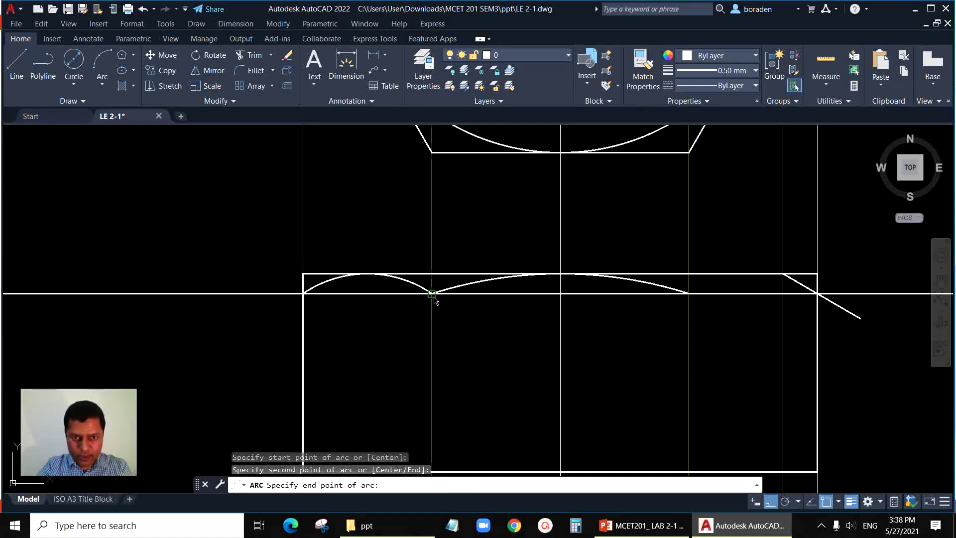
{"action": "left_click", "coordinate": [432, 292]}
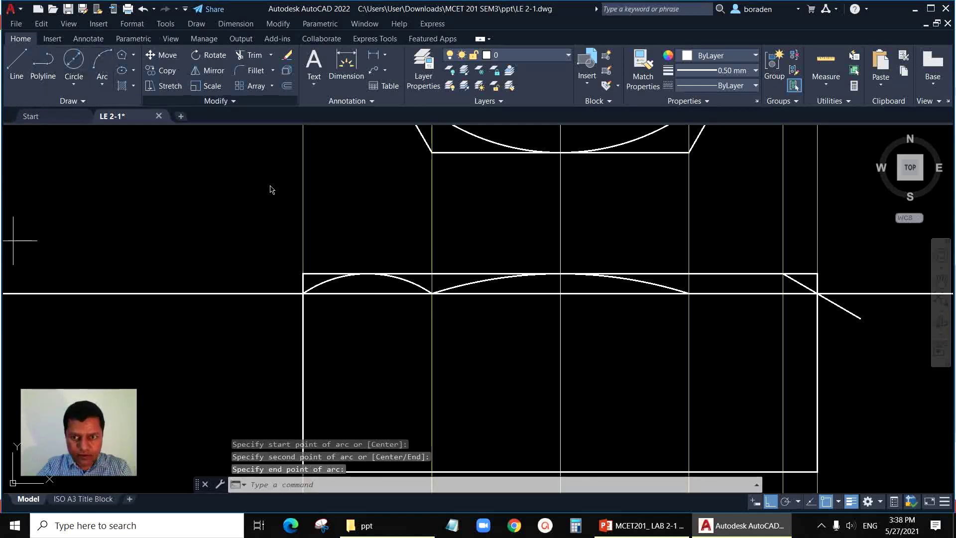
{"action": "key", "text": "Return"}
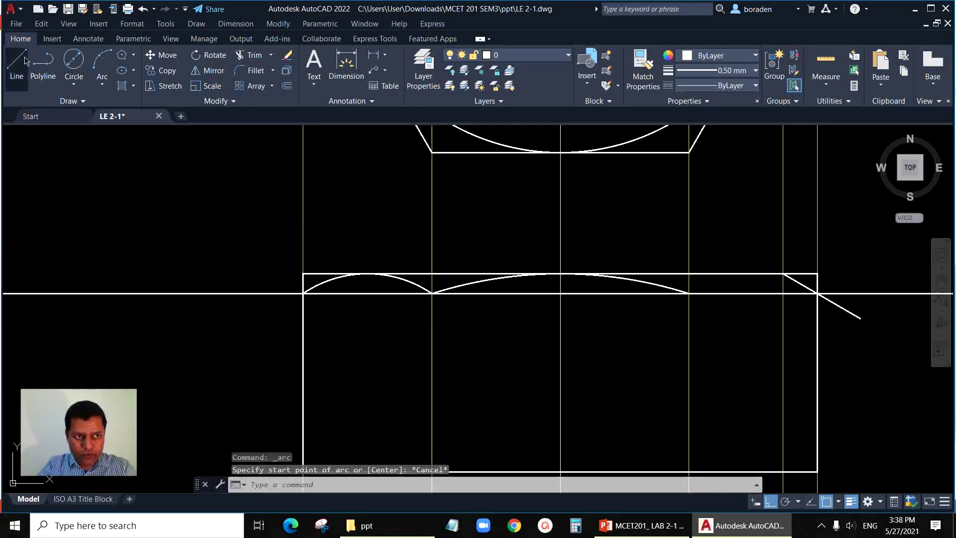
Add the short right-edge line and the right chamfer arc
{"action": "left_click", "coordinate": [16, 63]}
{"action": "left_click", "coordinate": [817, 294]}
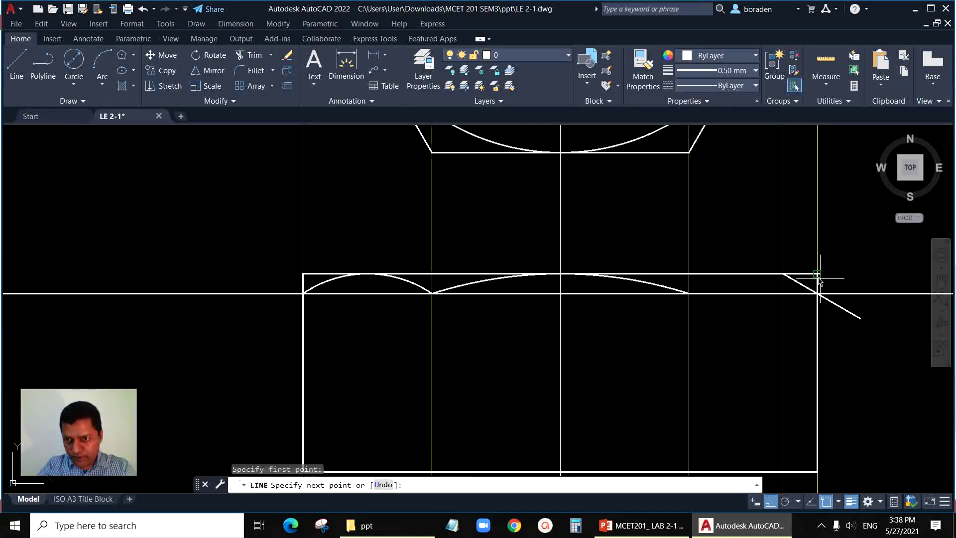
{"action": "left_click", "coordinate": [819, 279]}
{"action": "key", "text": "Escape"}
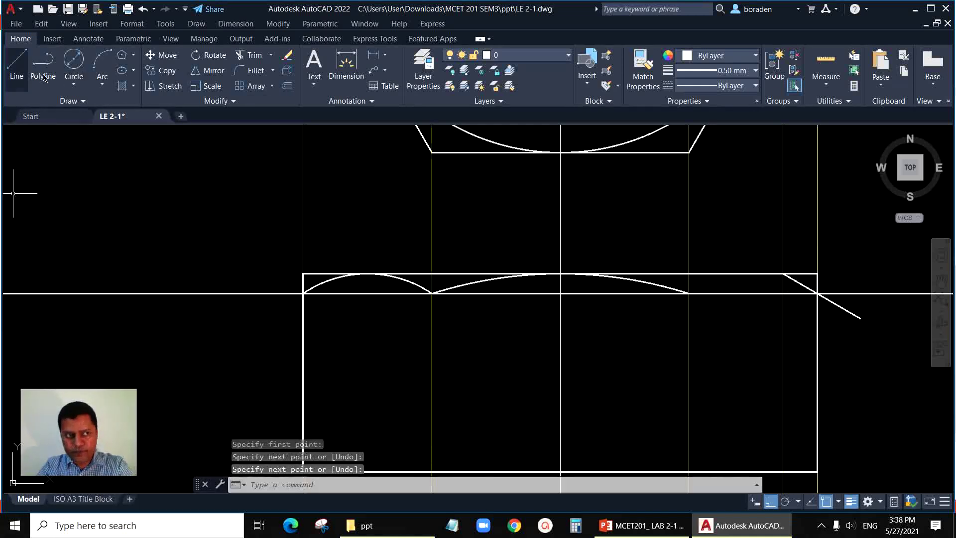
{"action": "left_click", "coordinate": [102, 62]}
{"action": "left_click", "coordinate": [690, 293]}
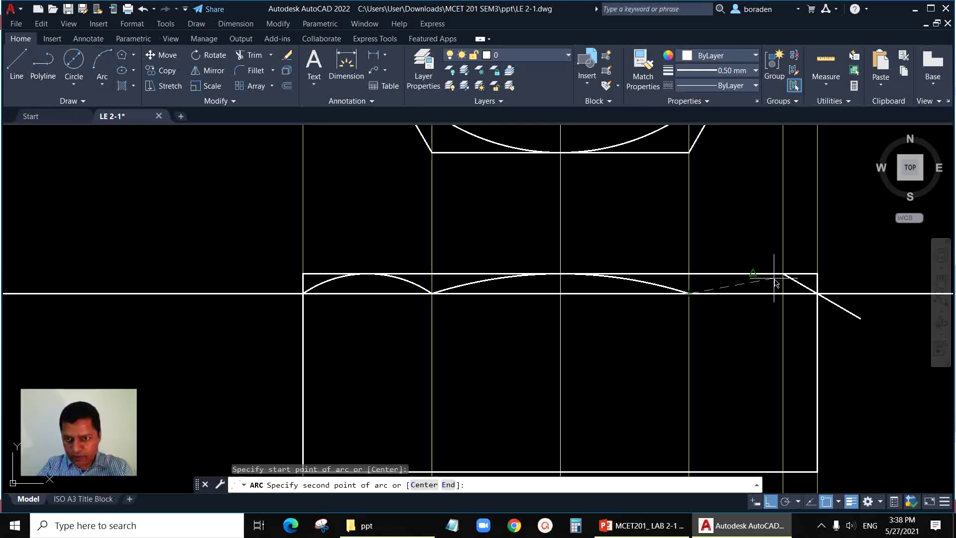
{"action": "left_click", "coordinate": [752, 274]}
{"action": "left_click", "coordinate": [818, 294]}
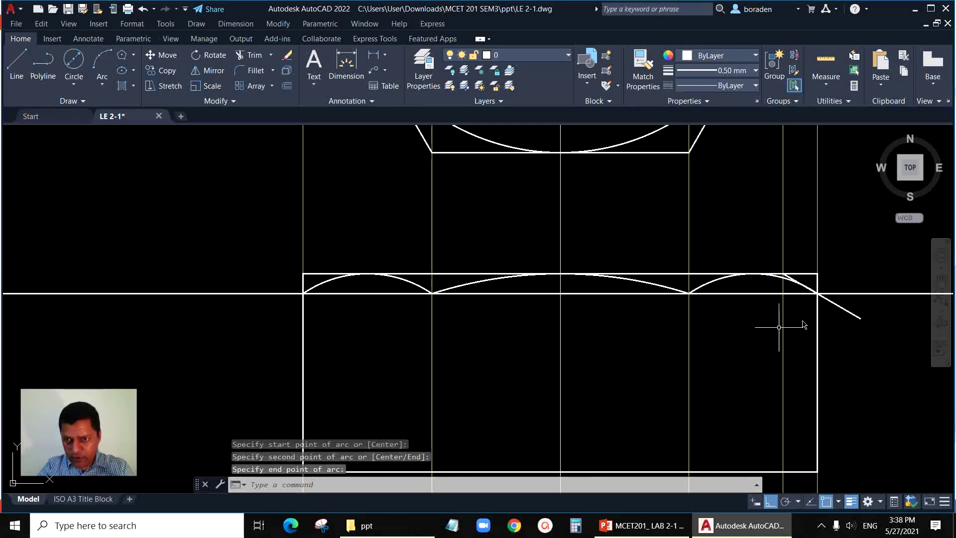
{"action": "scroll", "coordinate": [324, 284], "scroll_direction": "down", "scroll_amount": 2}
Erase the leftover horizontal construction line and slanted helper line
{"action": "left_click", "coordinate": [682, 269]}
{"action": "left_click", "coordinate": [659, 317]}
{"action": "key", "text": "Delete"}
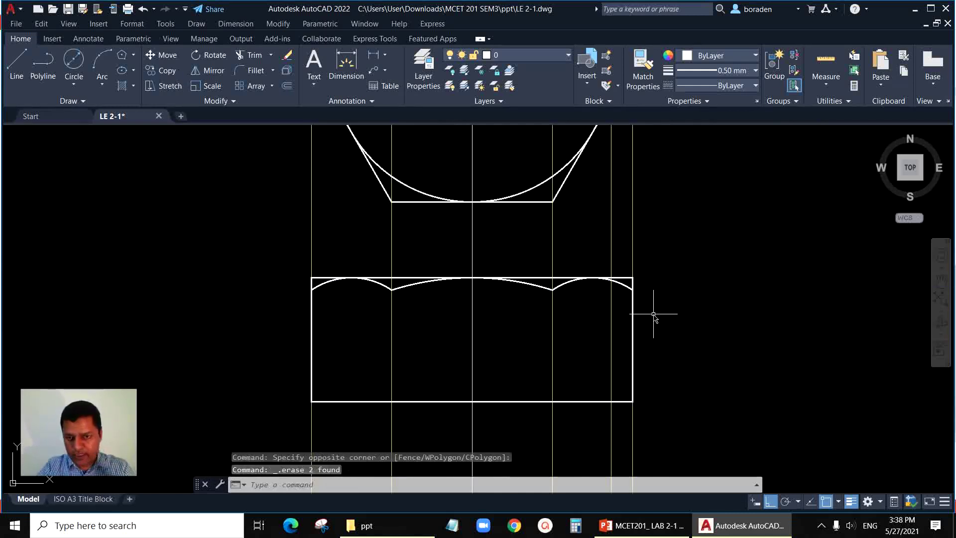
{"action": "left_click", "coordinate": [17, 63]}
Draw the nut's two vertical face edges from the arc intersections down to its bottom edge
{"action": "left_click", "coordinate": [391, 289]}
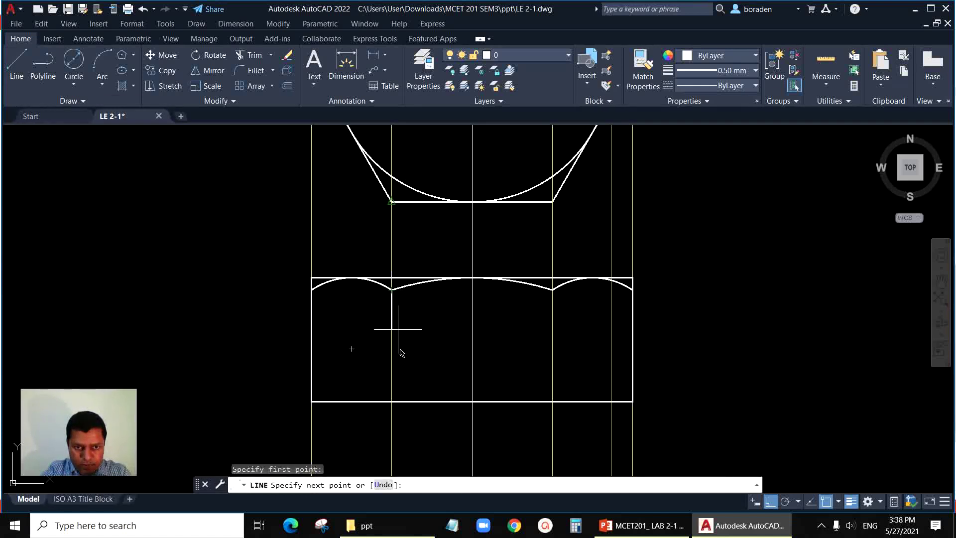
{"action": "left_click", "coordinate": [391, 401]}
{"action": "key", "text": "Return"}
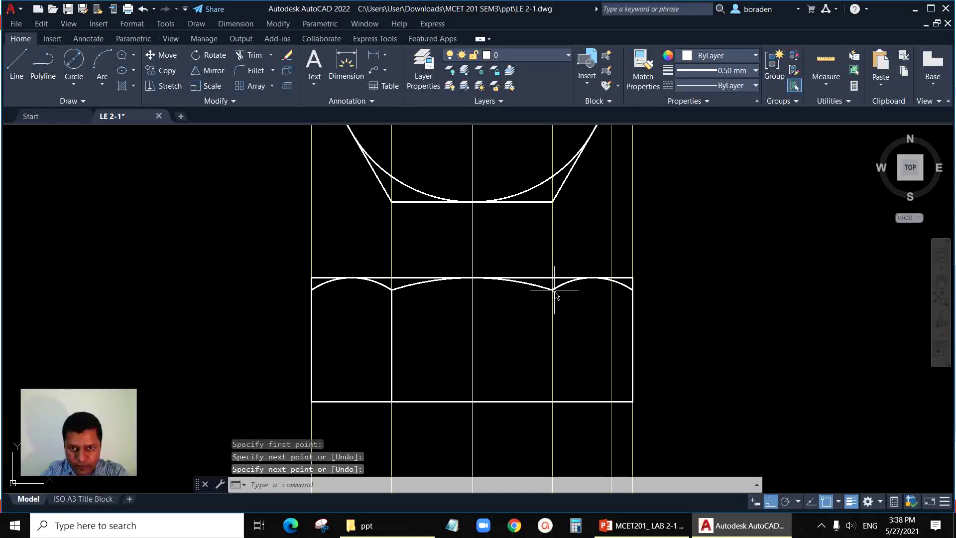
{"action": "left_click", "coordinate": [17, 64]}
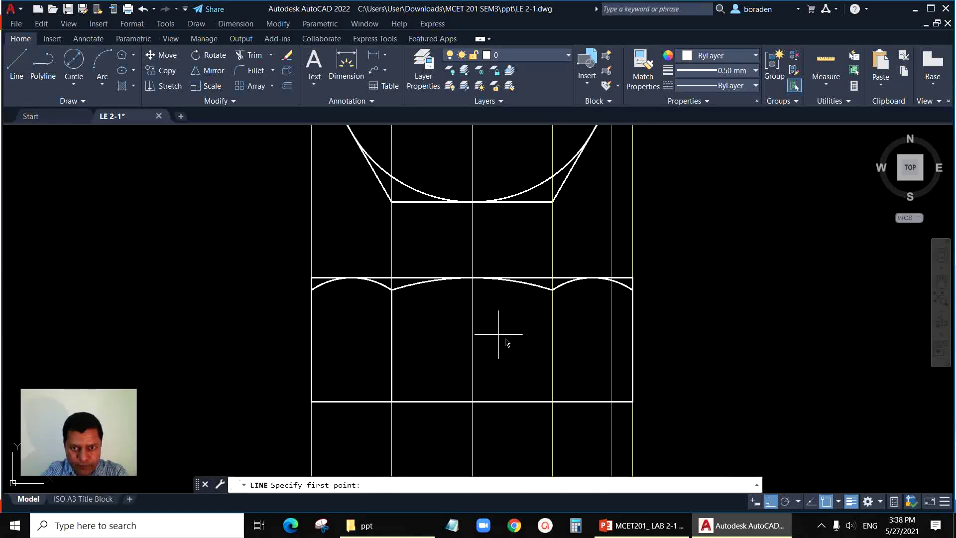
{"action": "left_click", "coordinate": [552, 290]}
{"action": "left_click", "coordinate": [552, 401]}
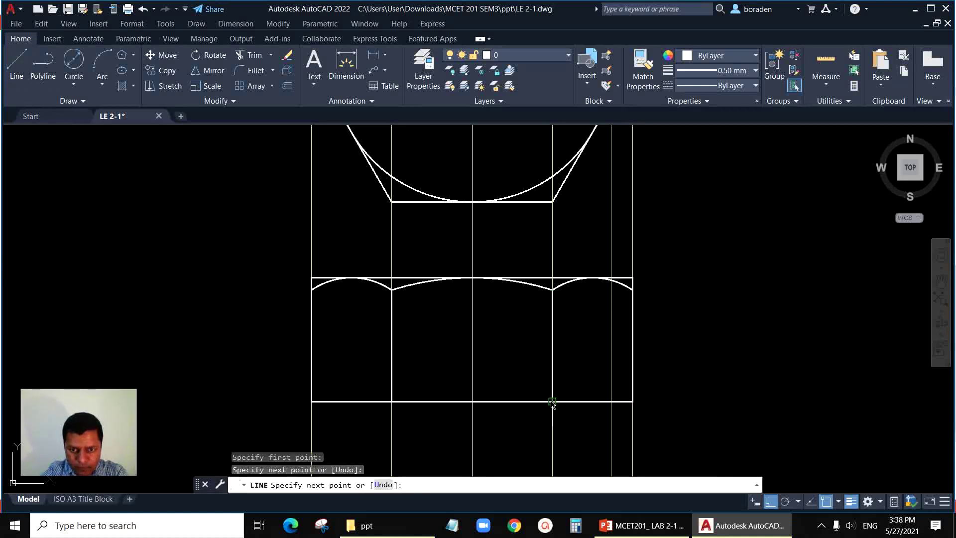
{"action": "key", "text": "Return"}
{"action": "scroll", "coordinate": [604, 282], "scroll_direction": "up", "scroll_amount": 4}
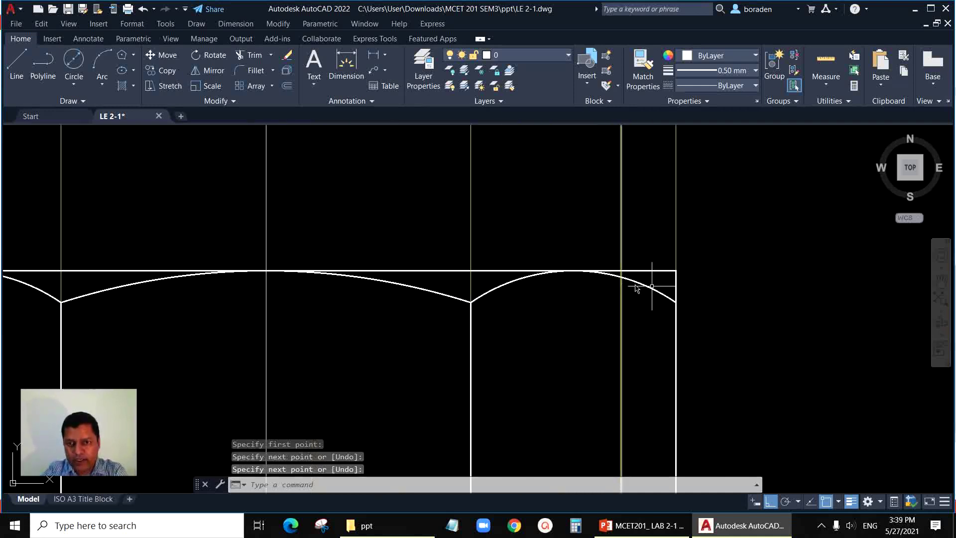
{"action": "key", "text": "Return"}
Grip-stretch the top ends of the right and left vertical edges down to the arc ends
{"action": "left_click", "coordinate": [675, 288]}
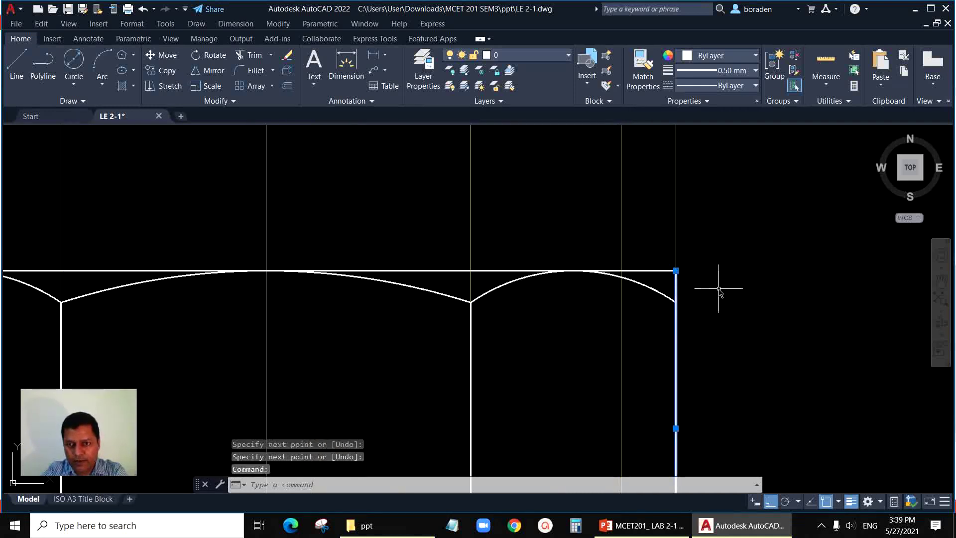
{"action": "left_click", "coordinate": [676, 271]}
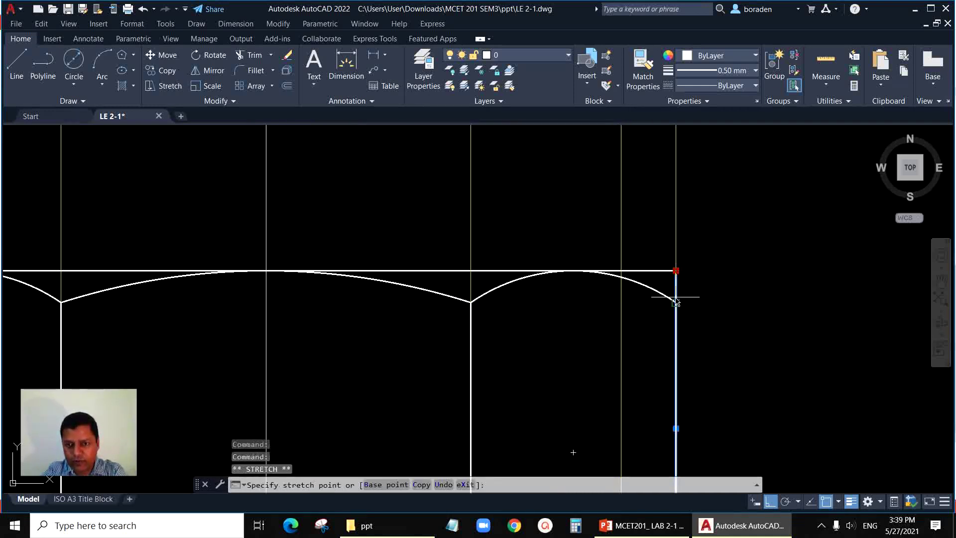
{"action": "left_click", "coordinate": [676, 302]}
{"action": "key", "text": "Escape"}
{"action": "scroll", "coordinate": [778, 317], "scroll_direction": "down", "scroll_amount": 2}
{"action": "scroll", "coordinate": [458, 325], "scroll_direction": "down", "scroll_amount": 2}
{"action": "scroll", "coordinate": [395, 284], "scroll_direction": "up", "scroll_amount": 6}
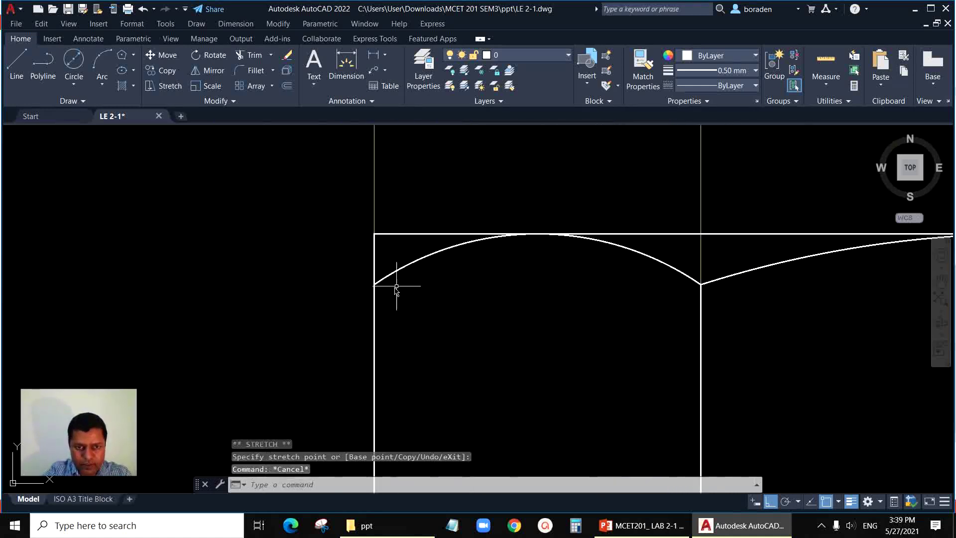
{"action": "left_click", "coordinate": [374, 237]}
{"action": "left_click", "coordinate": [374, 234]}
{"action": "left_click", "coordinate": [374, 284]}
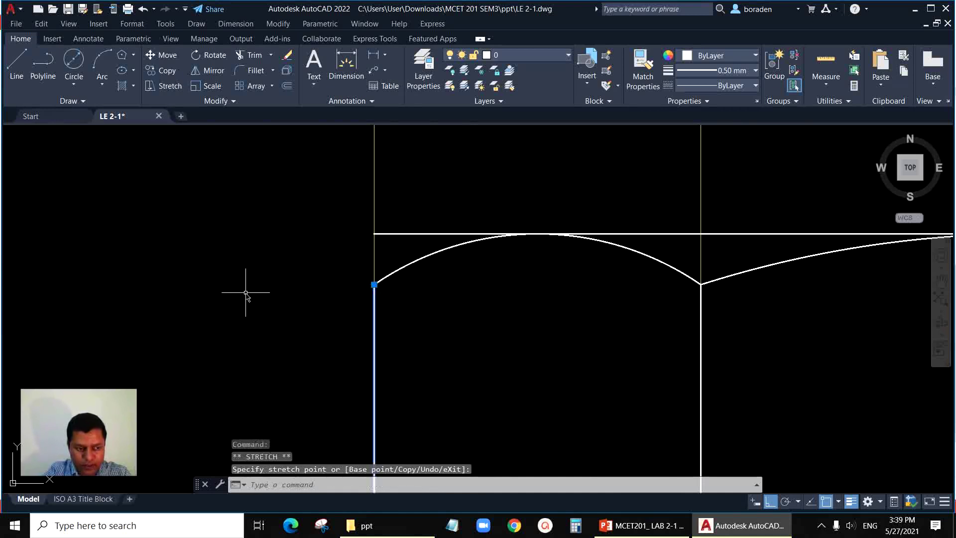
{"action": "key", "text": "Escape"}
Delete the extra top horizontal line and shorten the remaining one to the face edges
{"action": "left_click", "coordinate": [393, 234]}
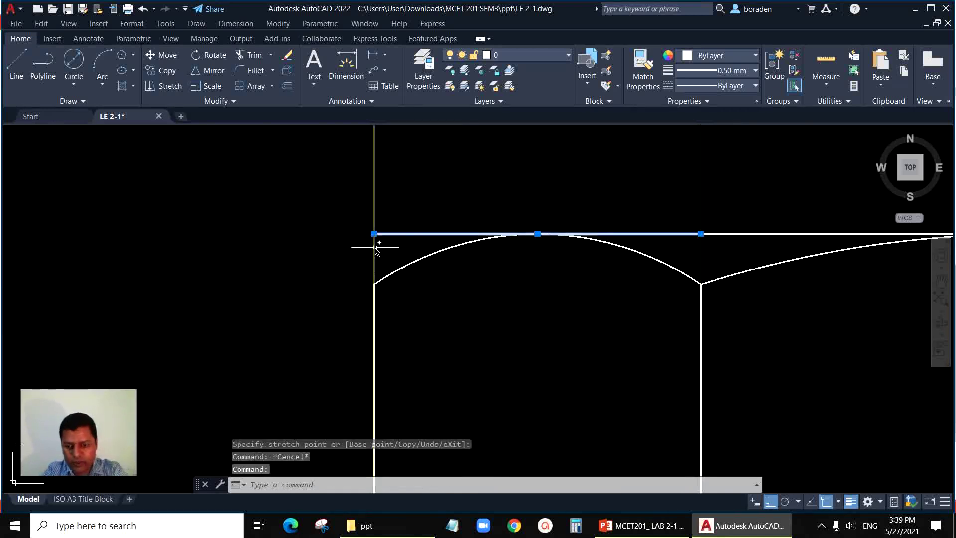
{"action": "key", "text": "Delete"}
{"action": "scroll", "coordinate": [299, 247], "scroll_direction": "down", "scroll_amount": 2}
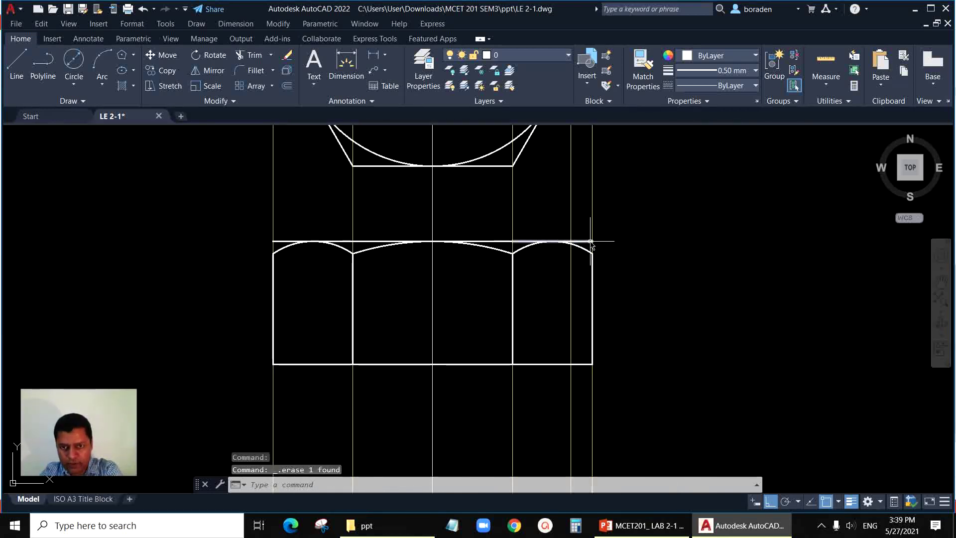
{"action": "left_click", "coordinate": [485, 242]}
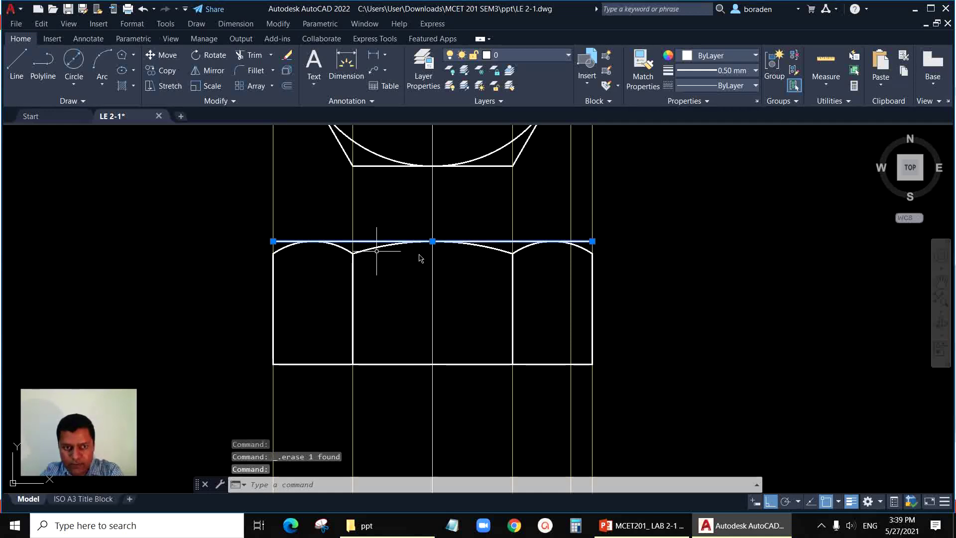
{"action": "left_click", "coordinate": [273, 242]}
{"action": "left_click", "coordinate": [313, 242]}
{"action": "left_click", "coordinate": [592, 242]}
{"action": "left_click", "coordinate": [552, 242]}
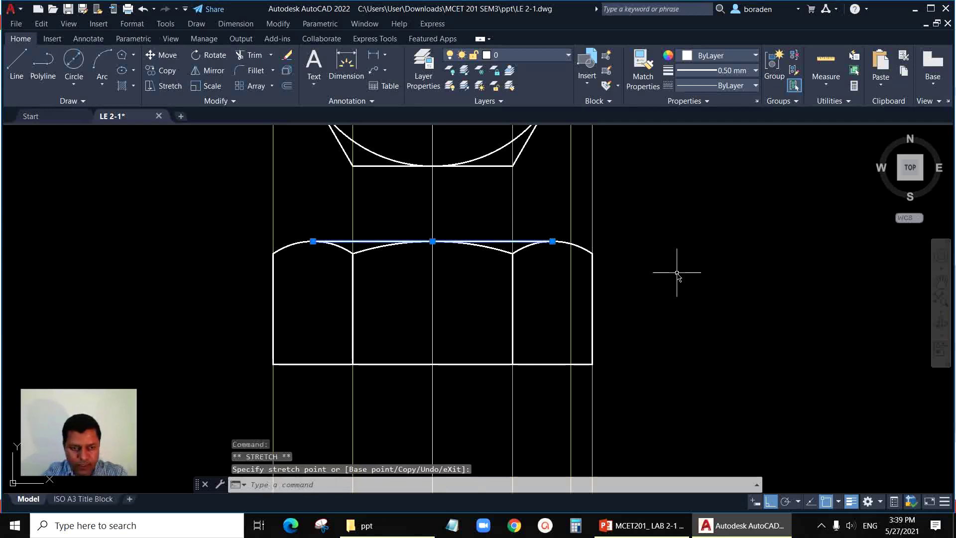
{"action": "key", "text": "Escape"}
Erase the leftover vertical and side construction lines
{"action": "left_click", "coordinate": [665, 406]}
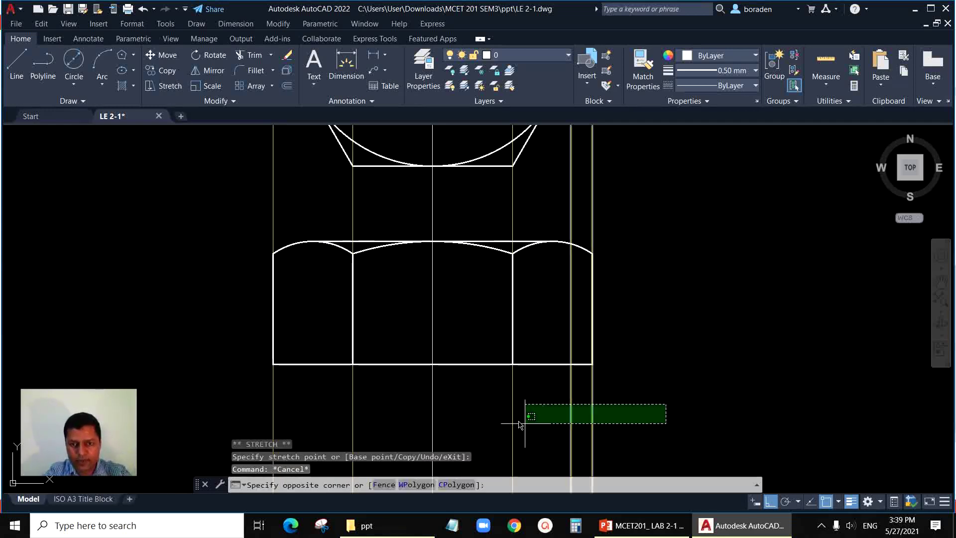
{"action": "left_click", "coordinate": [480, 418]}
{"action": "key", "text": "Delete"}
{"action": "left_click", "coordinate": [378, 207]}
{"action": "left_click", "coordinate": [203, 192]}
{"action": "key", "text": "Delete"}
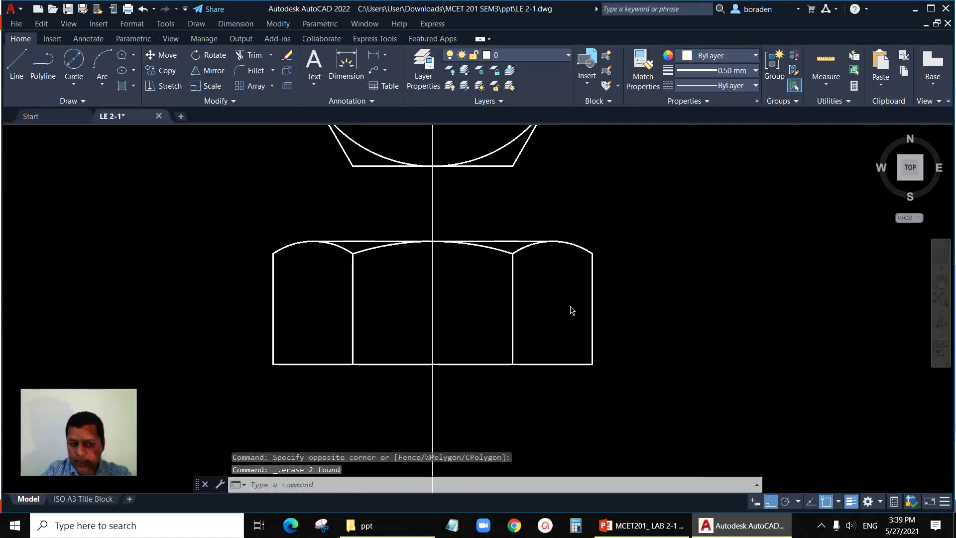
{"action": "scroll", "coordinate": [571, 310], "scroll_direction": "down", "scroll_amount": 8}
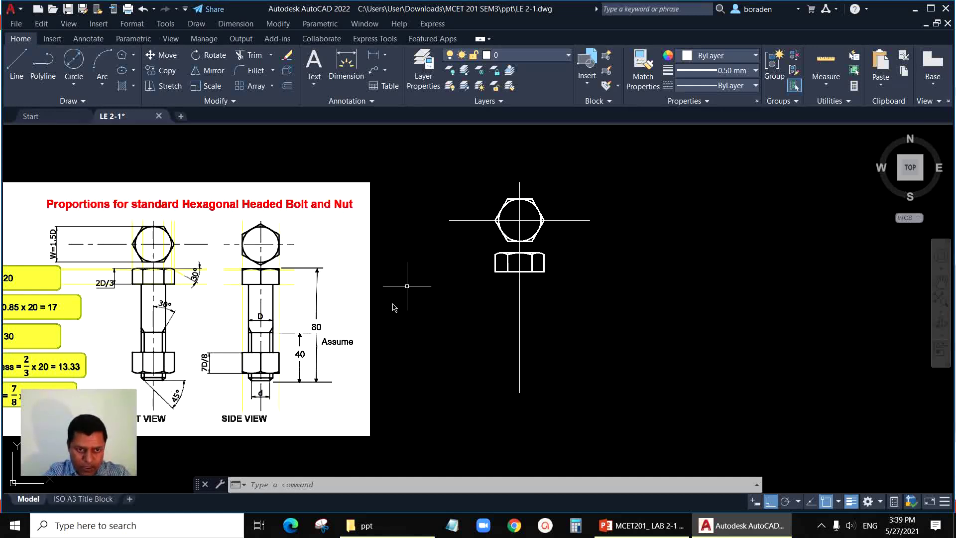
Offset the nut edge 80 downward to mark the bolt's length
{"action": "scroll", "coordinate": [580, 256], "scroll_direction": "up", "scroll_amount": 2}
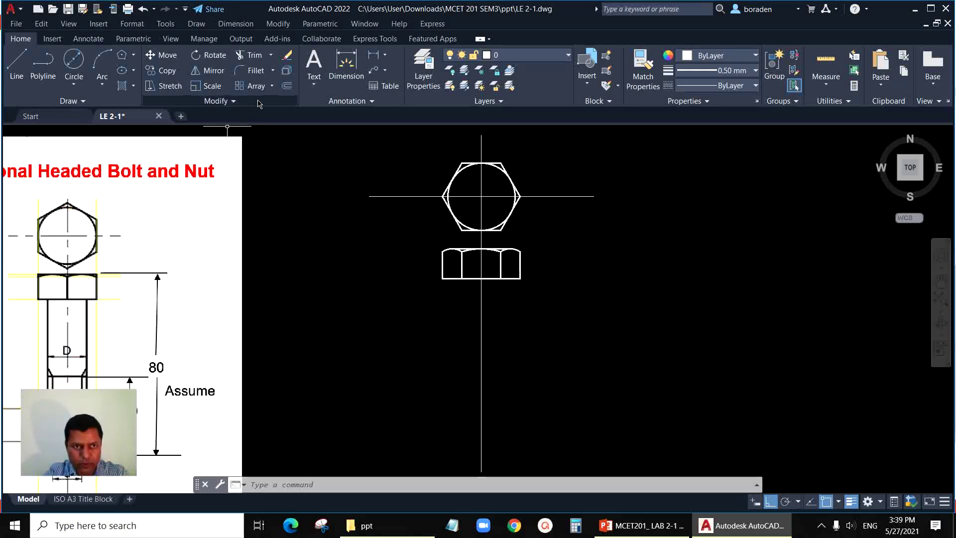
{"action": "left_click", "coordinate": [287, 86]}
{"action": "type", "text": "80"}
{"action": "key", "text": "Return"}
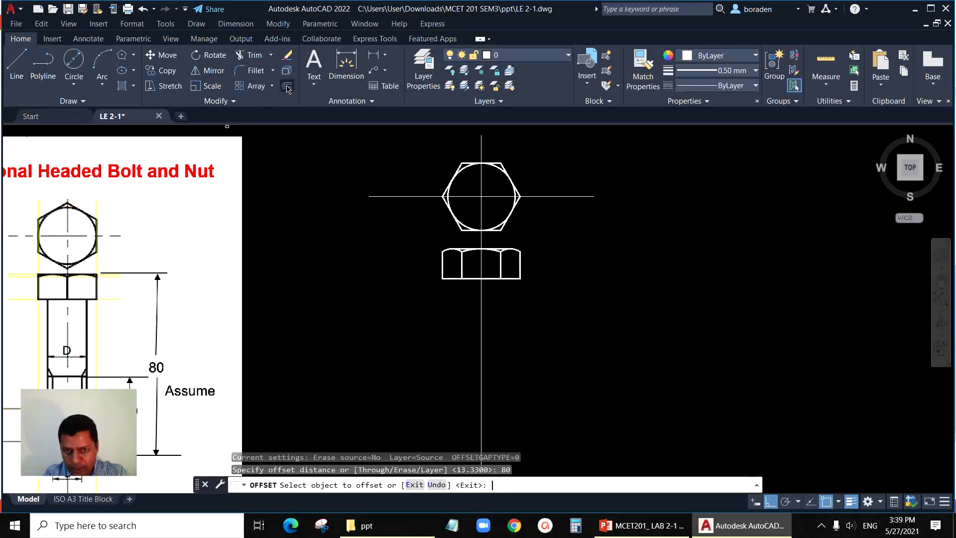
{"action": "scroll", "coordinate": [496, 324], "scroll_direction": "up", "scroll_amount": 4}
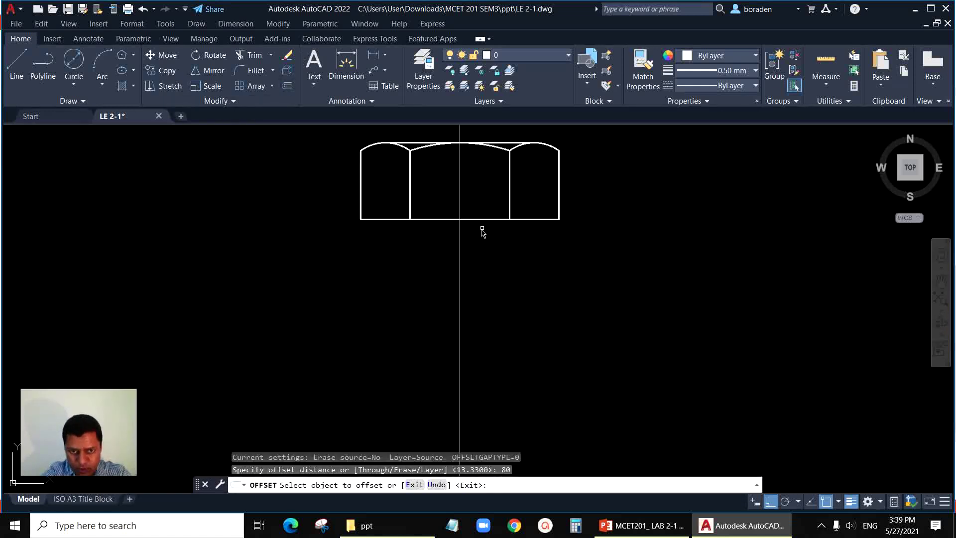
{"action": "left_click", "coordinate": [512, 148]}
{"action": "left_click", "coordinate": [555, 358]}
{"action": "scroll", "coordinate": [403, 267], "scroll_direction": "down", "scroll_amount": 5}
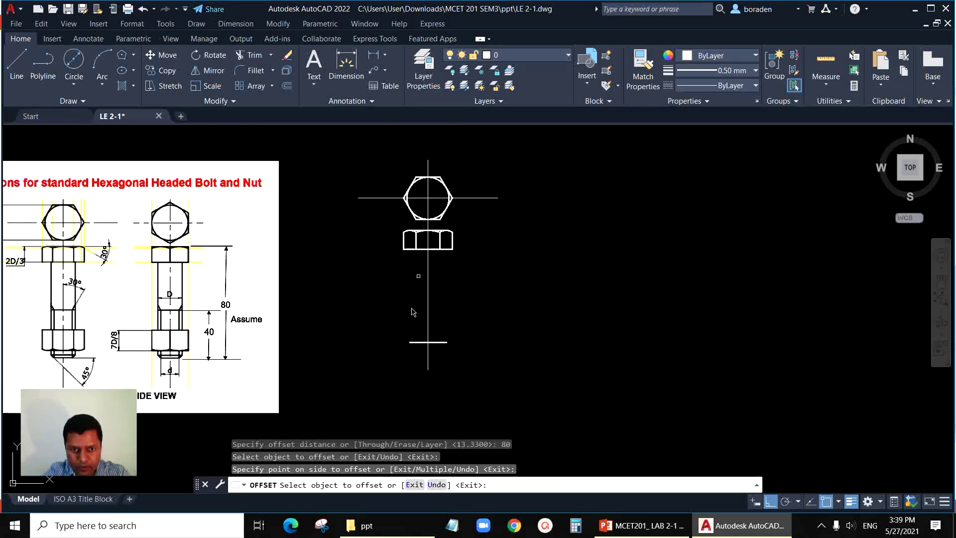
{"action": "scroll", "coordinate": [412, 333], "scroll_direction": "up", "scroll_amount": 2}
{"action": "key", "text": "Escape"}
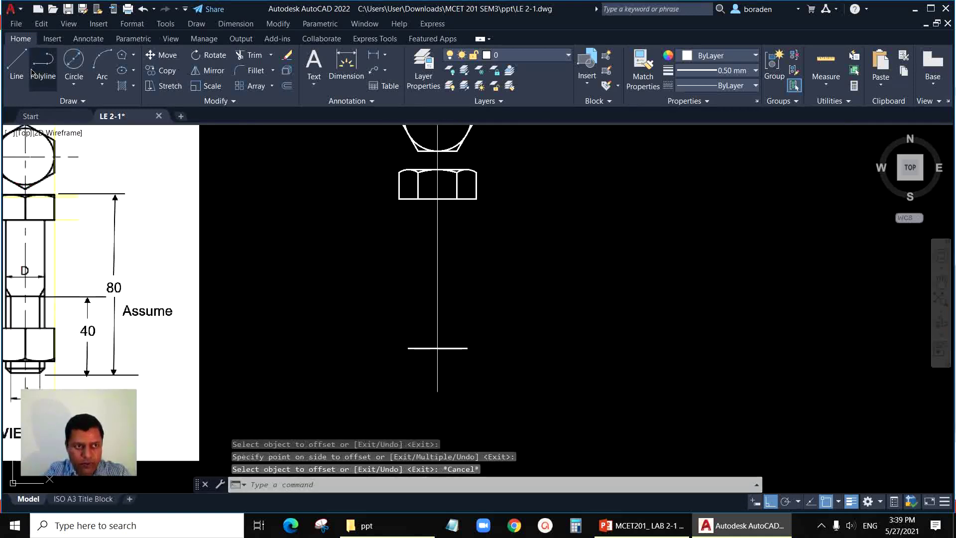
Draw the shank axis line from the nut's bottom midpoint down to the 80 length line
{"action": "left_click", "coordinate": [16, 64]}
{"action": "left_click", "coordinate": [440, 200]}
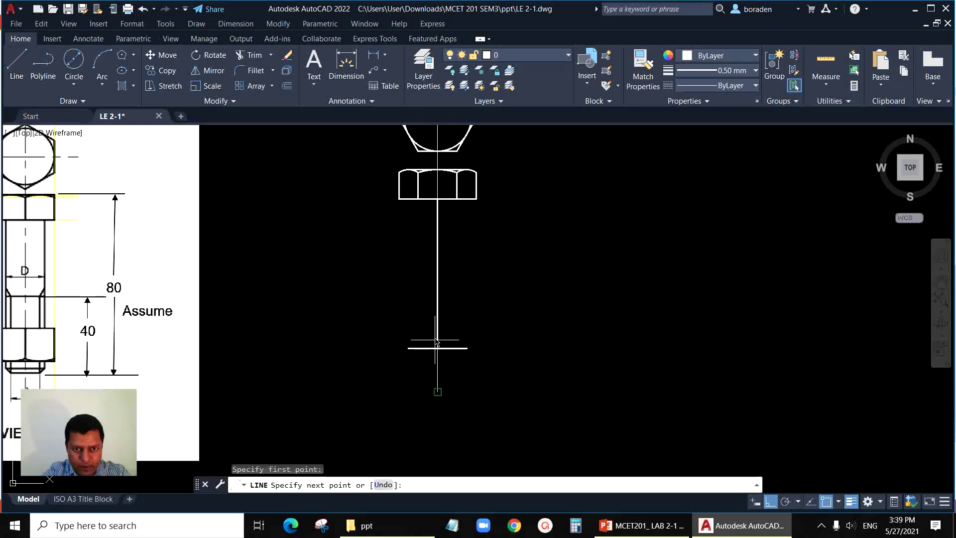
{"action": "left_click", "coordinate": [439, 348]}
{"action": "key", "text": "Return"}
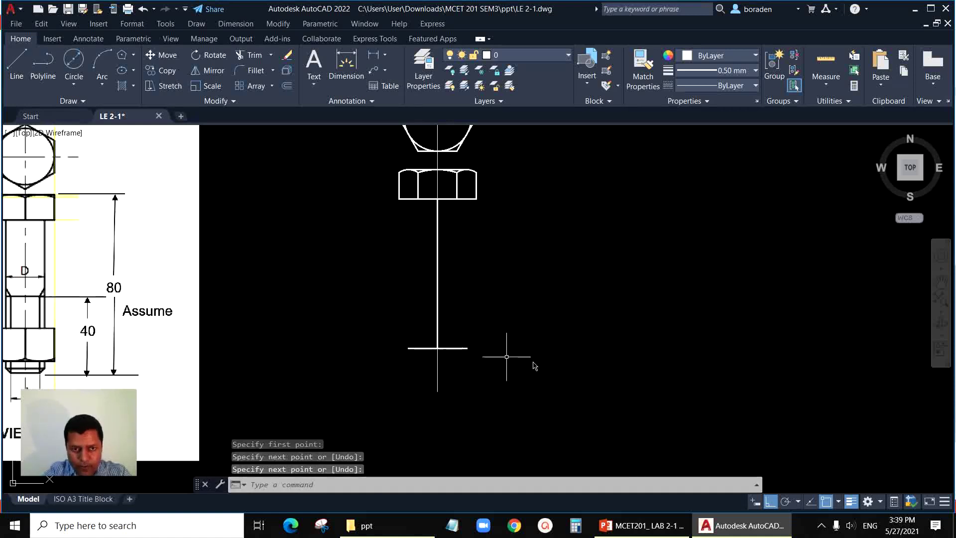
{"action": "scroll", "coordinate": [559, 364], "scroll_direction": "down", "scroll_amount": 2}
{"action": "scroll", "coordinate": [199, 353], "scroll_direction": "down", "scroll_amount": 2}
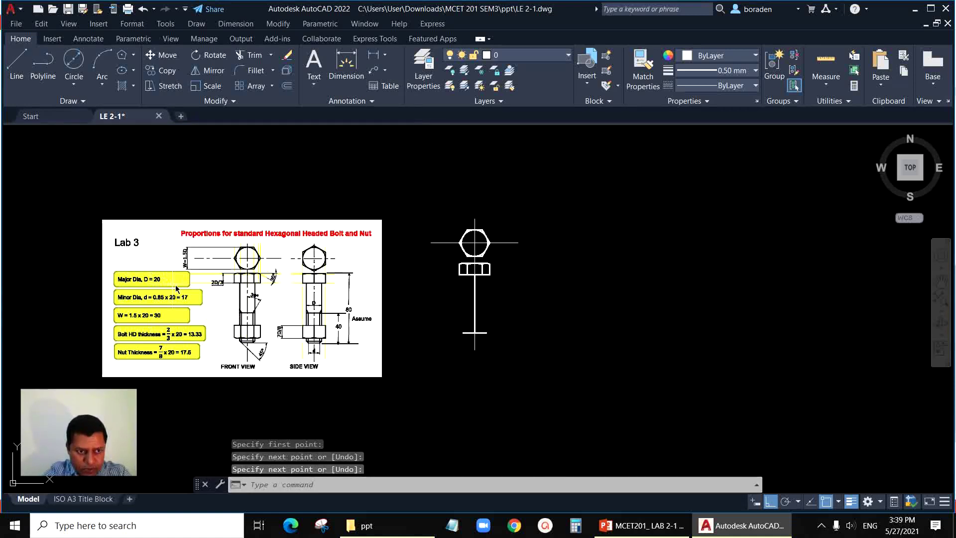
{"action": "scroll", "coordinate": [169, 286], "scroll_direction": "up", "scroll_amount": 2}
{"action": "scroll", "coordinate": [702, 297], "scroll_direction": "up", "scroll_amount": 3}
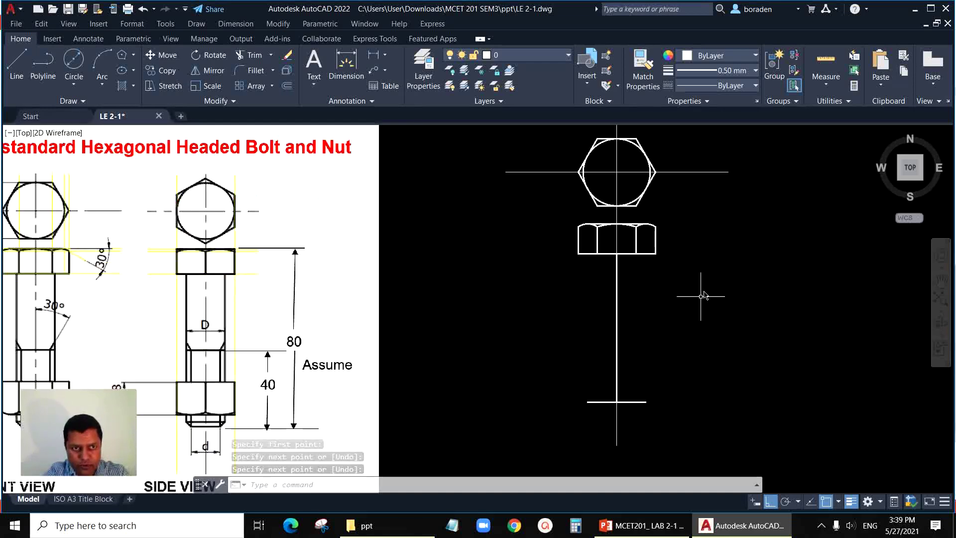
{"action": "left_click", "coordinate": [287, 88]}
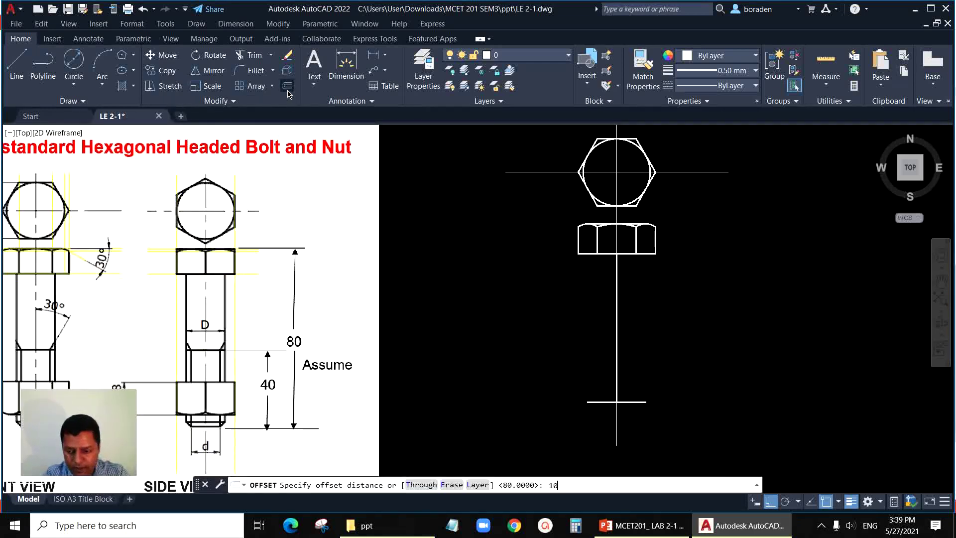
Offset the bolt's centre line 10 to each side to form the shank edges
{"action": "key", "text": "Return"}
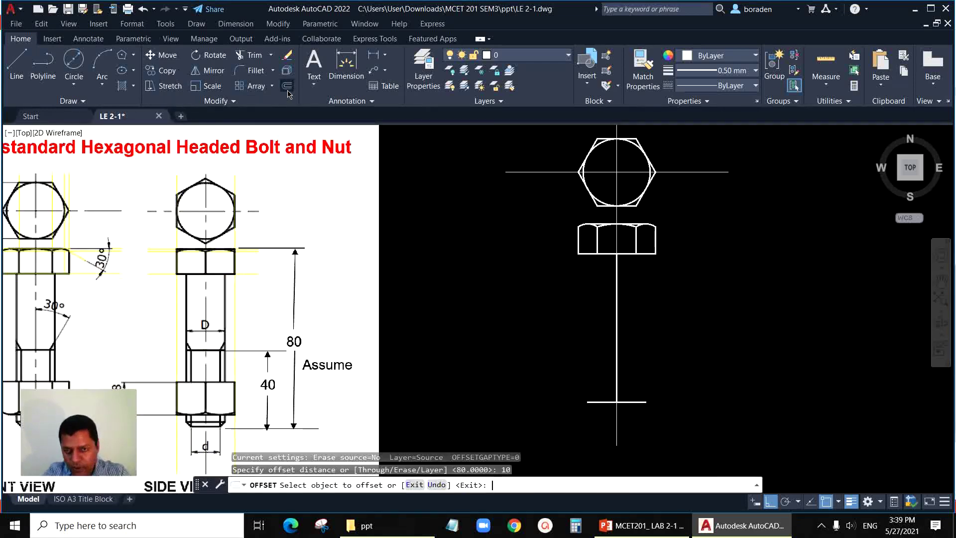
{"action": "left_click", "coordinate": [619, 306]}
{"action": "left_click", "coordinate": [569, 317]}
{"action": "left_click", "coordinate": [615, 316]}
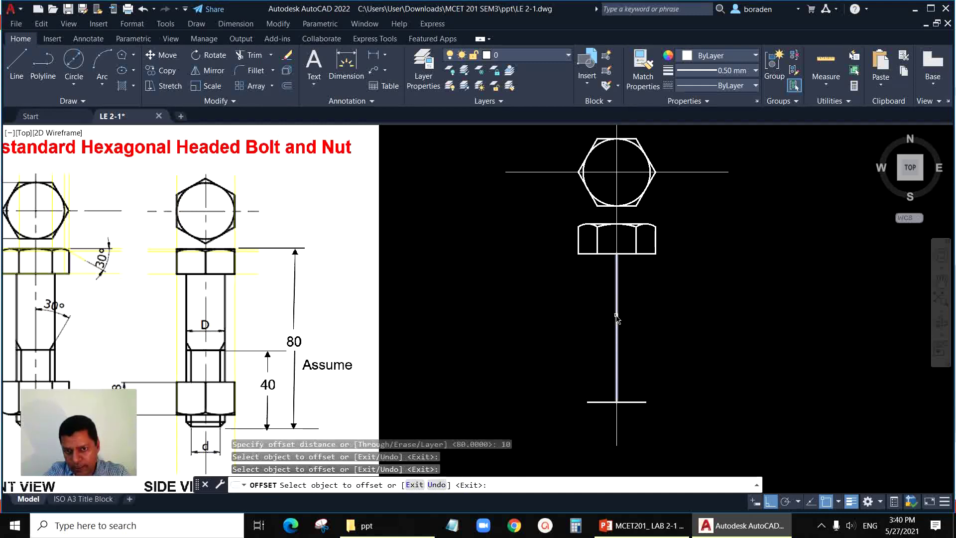
{"action": "left_click", "coordinate": [582, 327]}
{"action": "left_click", "coordinate": [619, 328]}
{"action": "left_click", "coordinate": [654, 331]}
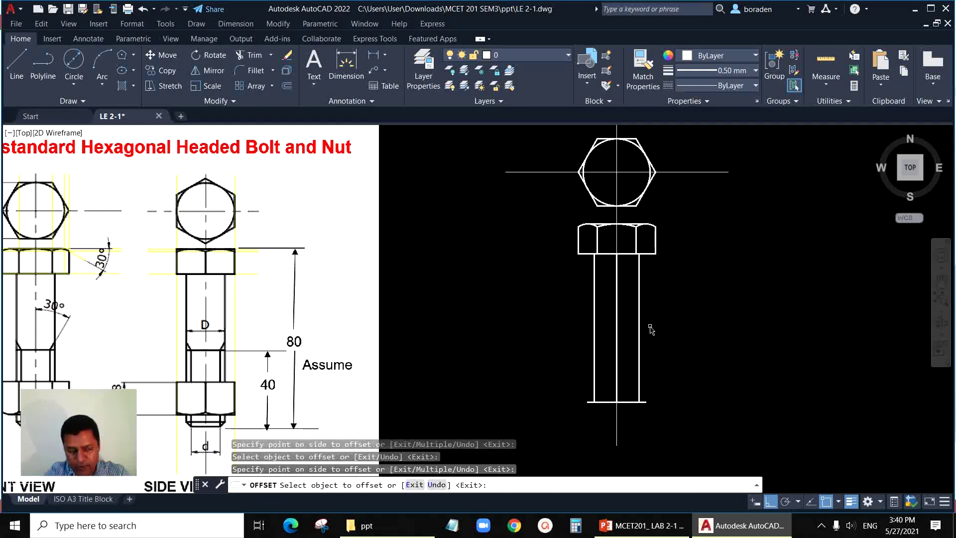
{"action": "key", "text": "Escape"}
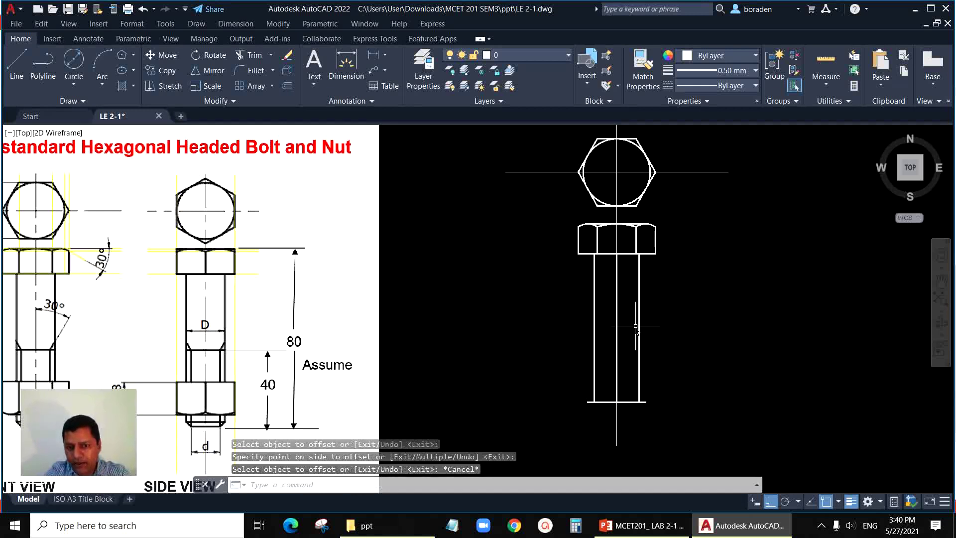
Offset the bottom line 40 upward and stretch the middle line's top end down to it
{"action": "left_click", "coordinate": [287, 86]}
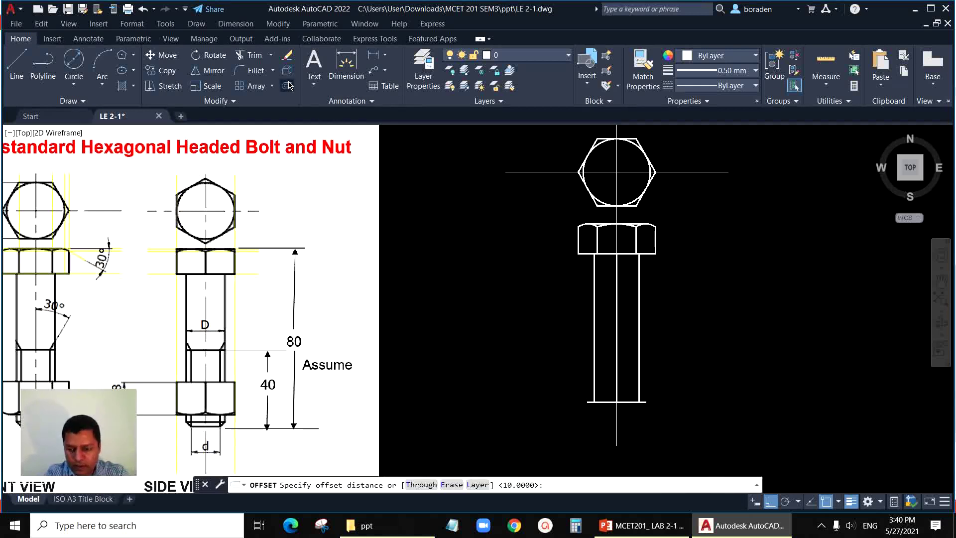
{"action": "key", "text": "Return"}
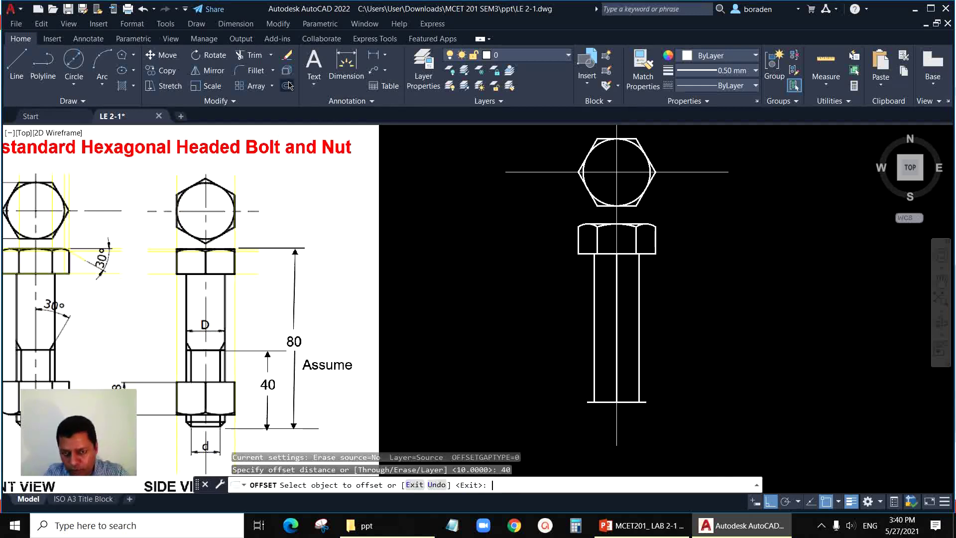
{"action": "left_click", "coordinate": [646, 405]}
{"action": "left_click", "coordinate": [668, 367]}
{"action": "key", "text": "Escape"}
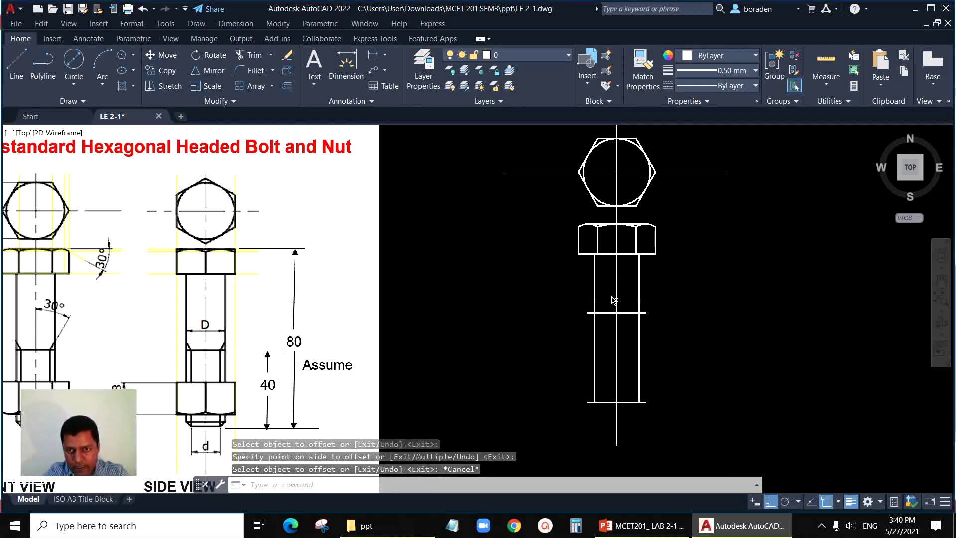
{"action": "left_click", "coordinate": [616, 286]}
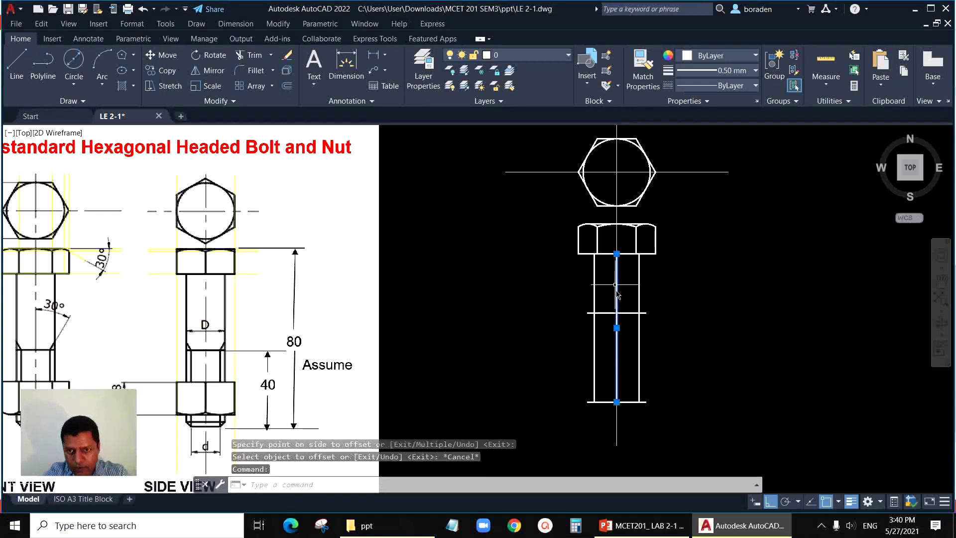
{"action": "left_click", "coordinate": [616, 247]}
{"action": "left_click", "coordinate": [622, 318]}
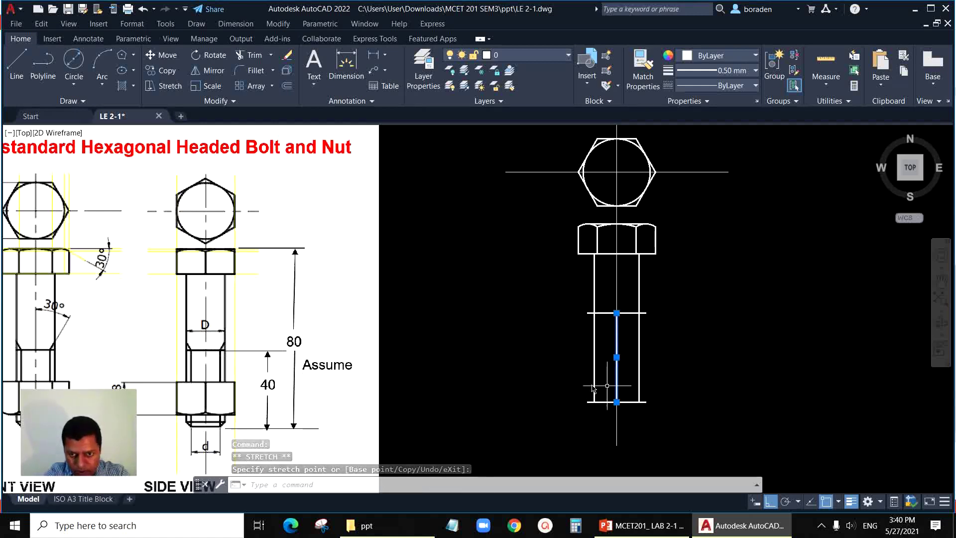
Add vertical DLI dimensions on the right: 40 from nut line to bottom, 80 head-to-bottom
{"action": "type", "text": "dli"}
{"action": "key", "text": "Return"}
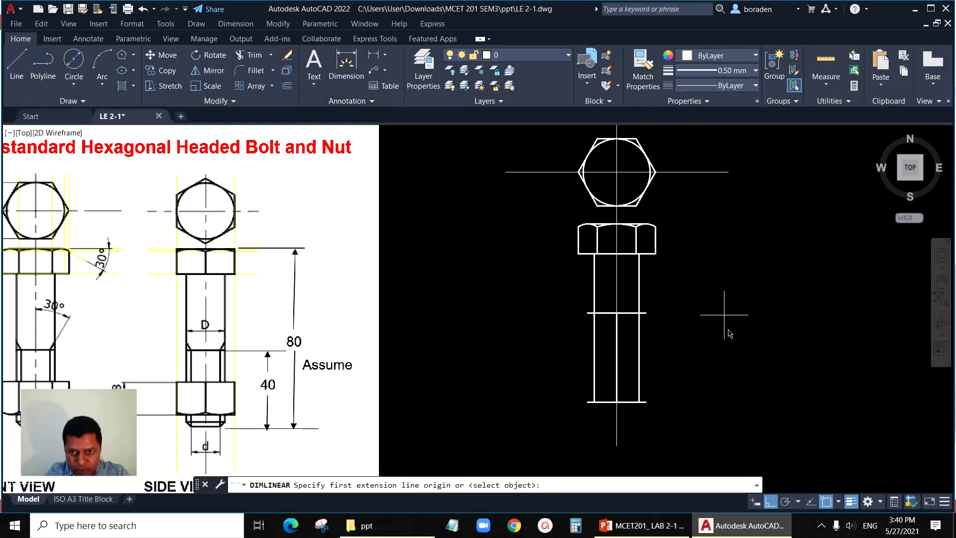
{"action": "left_click", "coordinate": [655, 319]}
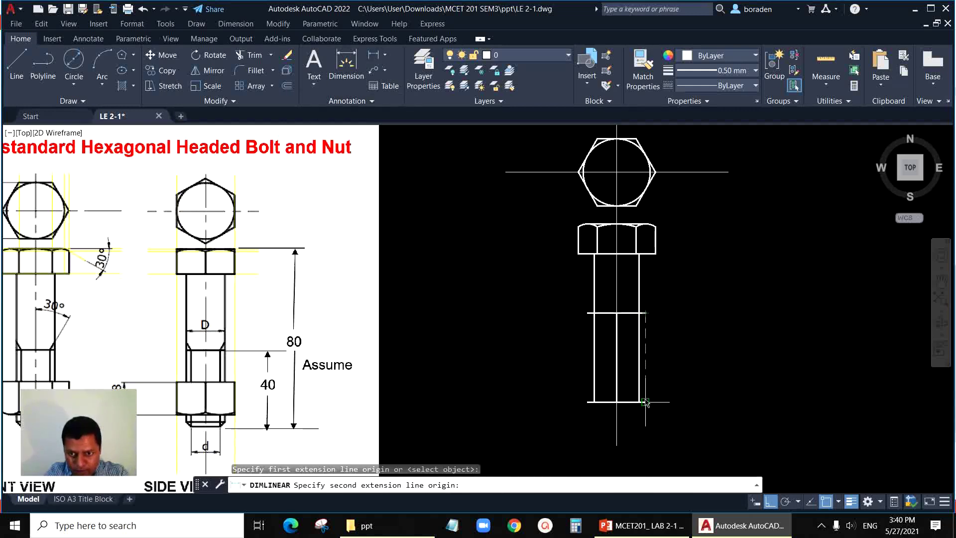
{"action": "left_click", "coordinate": [646, 401]}
{"action": "left_click", "coordinate": [716, 402]}
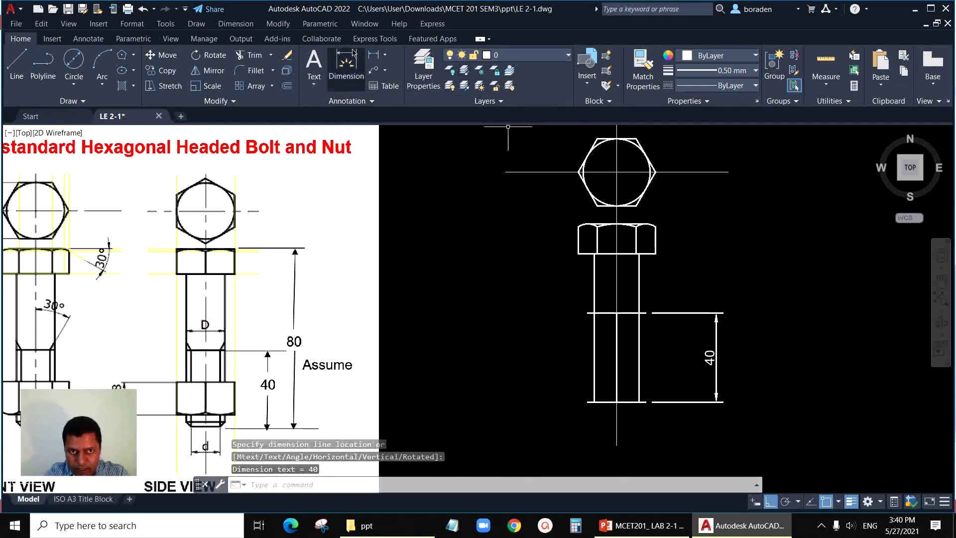
{"action": "key", "text": "Return"}
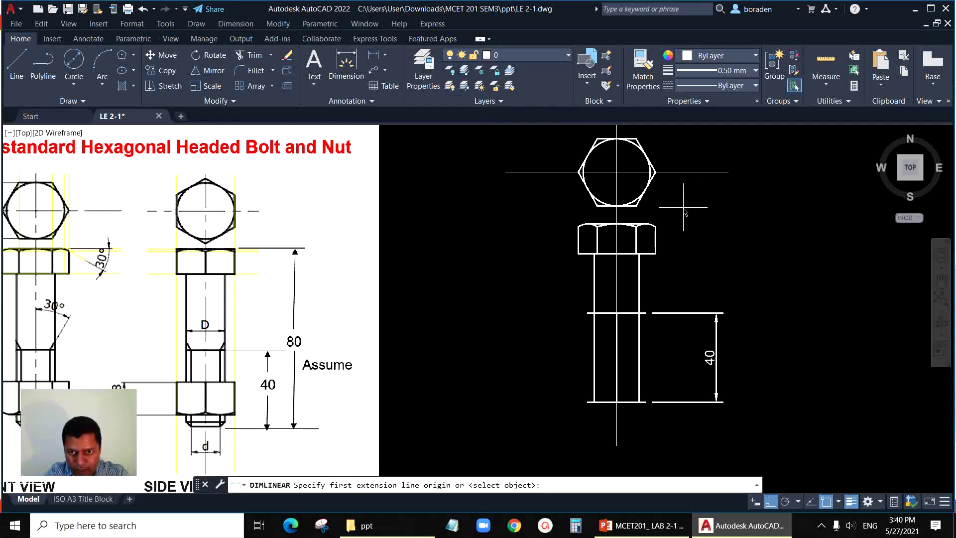
{"action": "left_click", "coordinate": [617, 224]}
{"action": "left_click", "coordinate": [723, 402]}
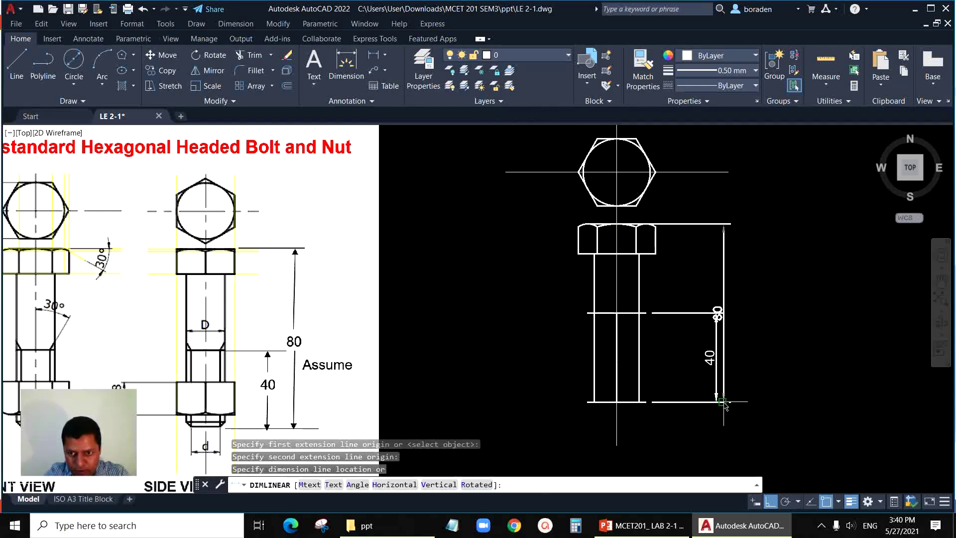
{"action": "left_click", "coordinate": [765, 398]}
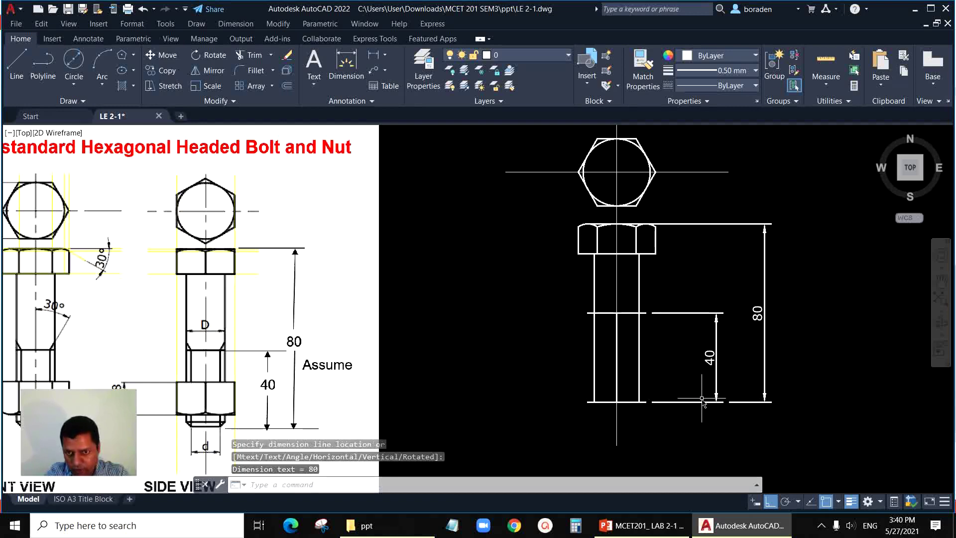
{"action": "scroll", "coordinate": [694, 399], "scroll_direction": "up", "scroll_amount": 2}
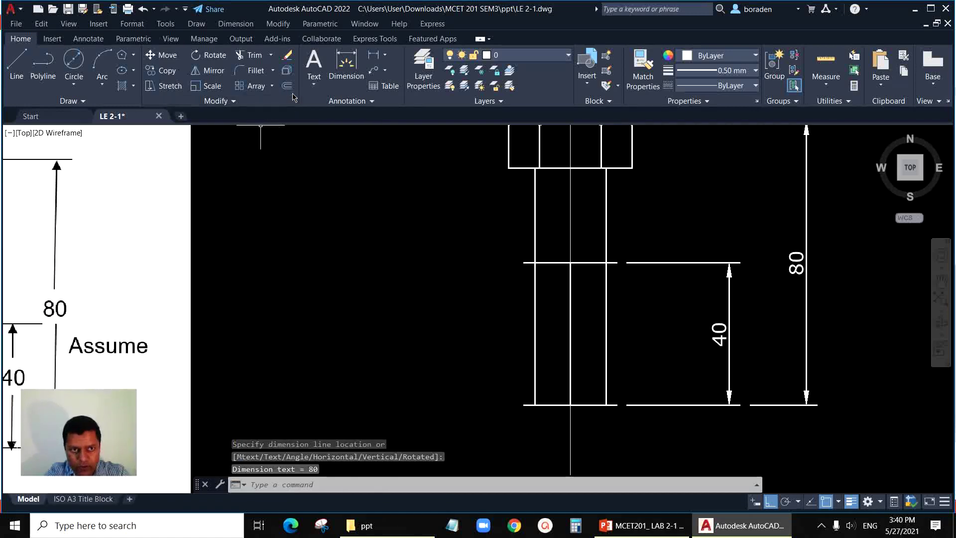
{"action": "scroll", "coordinate": [598, 299], "scroll_direction": "down", "scroll_amount": 5}
{"action": "scroll", "coordinate": [358, 329], "scroll_direction": "up", "scroll_amount": 3}
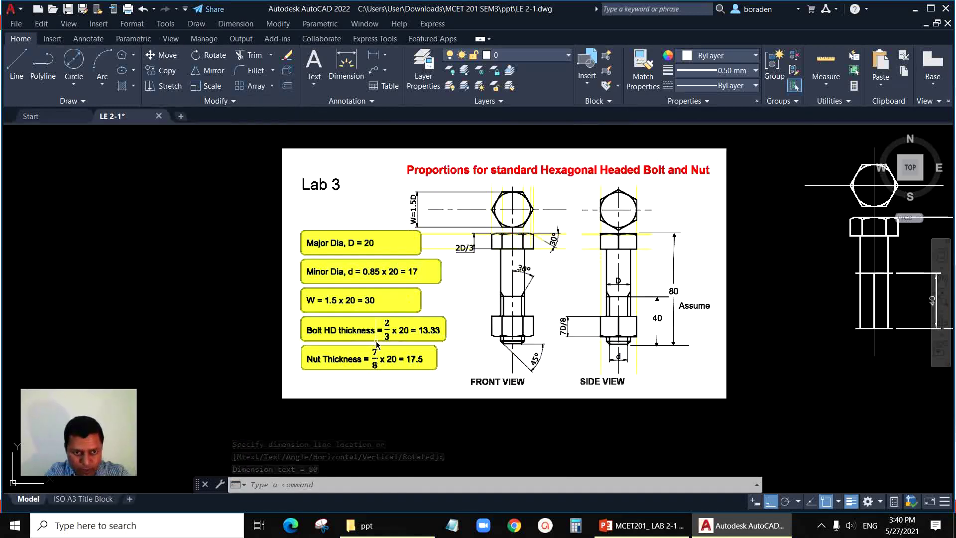
{"action": "scroll", "coordinate": [150, 327], "scroll_direction": "down", "scroll_amount": 2}
{"action": "scroll", "coordinate": [495, 324], "scroll_direction": "up", "scroll_amount": 4}
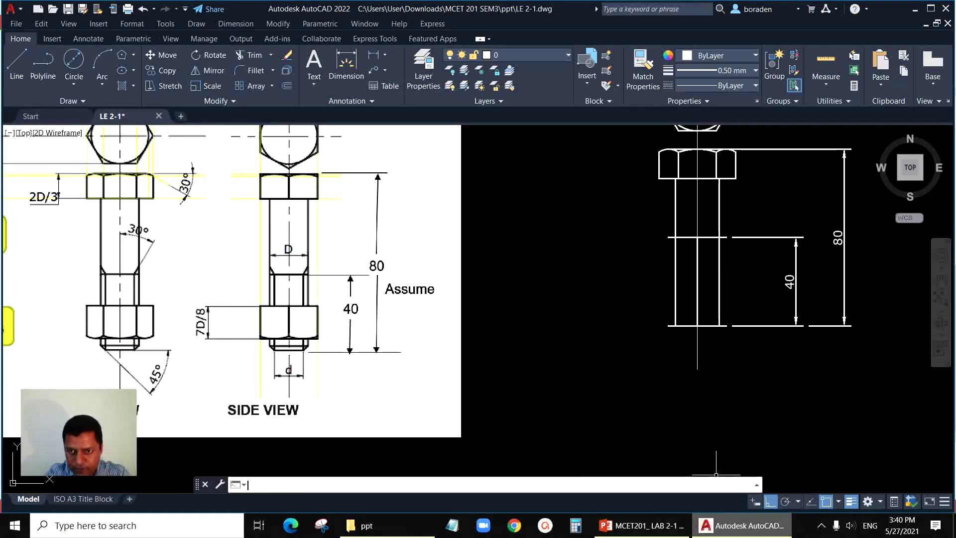
Compute 17/2 = 8.5 in Calculator
{"action": "left_click", "coordinate": [575, 525]}
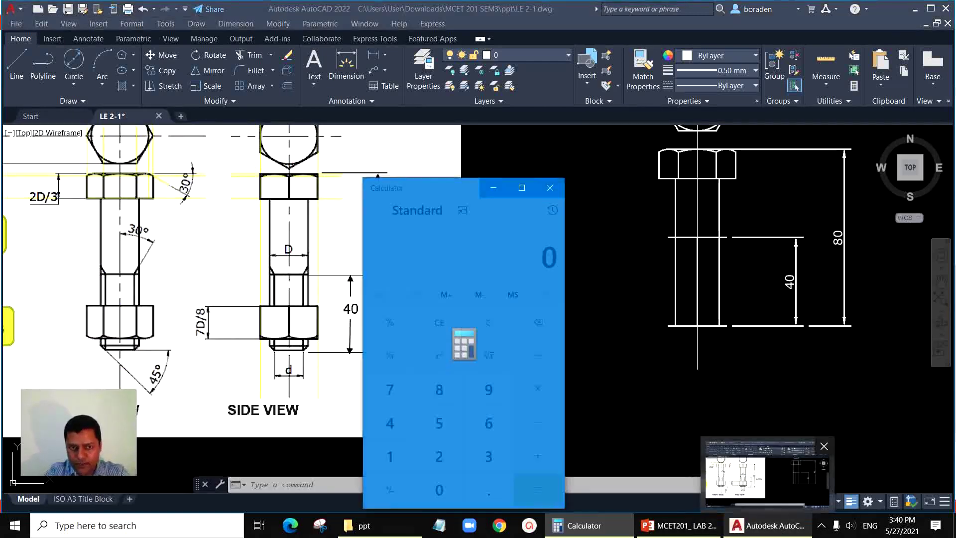
{"action": "type", "text": "17/"}
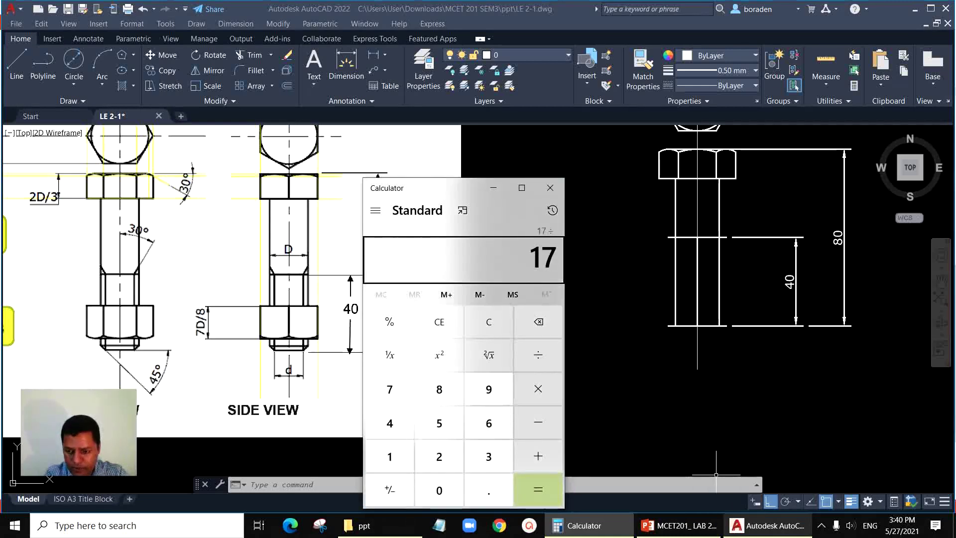
{"action": "type", "text": "2="}
{"action": "left_click", "coordinate": [493, 188]}
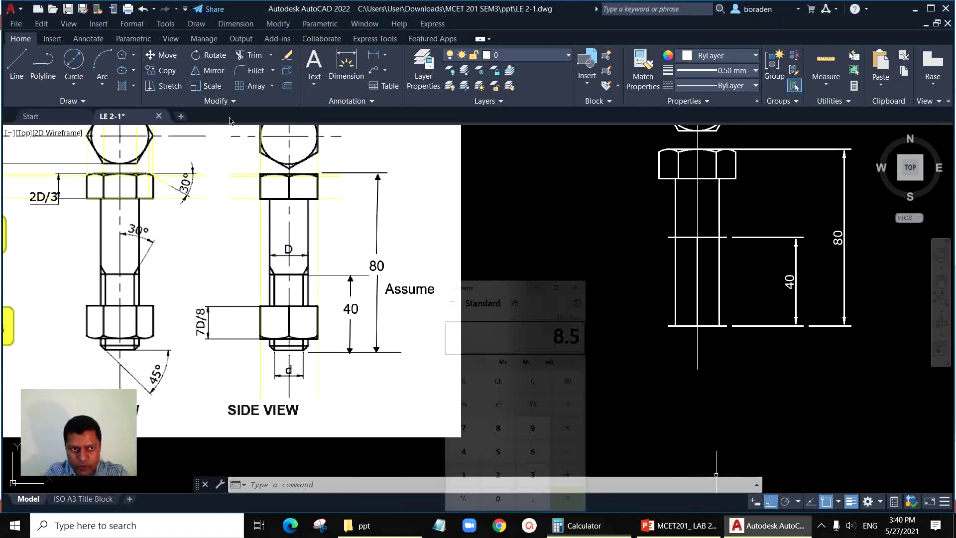
Offset the bolt's middle line 8.5 to both sides for the thread-root lines
{"action": "left_click", "coordinate": [287, 86]}
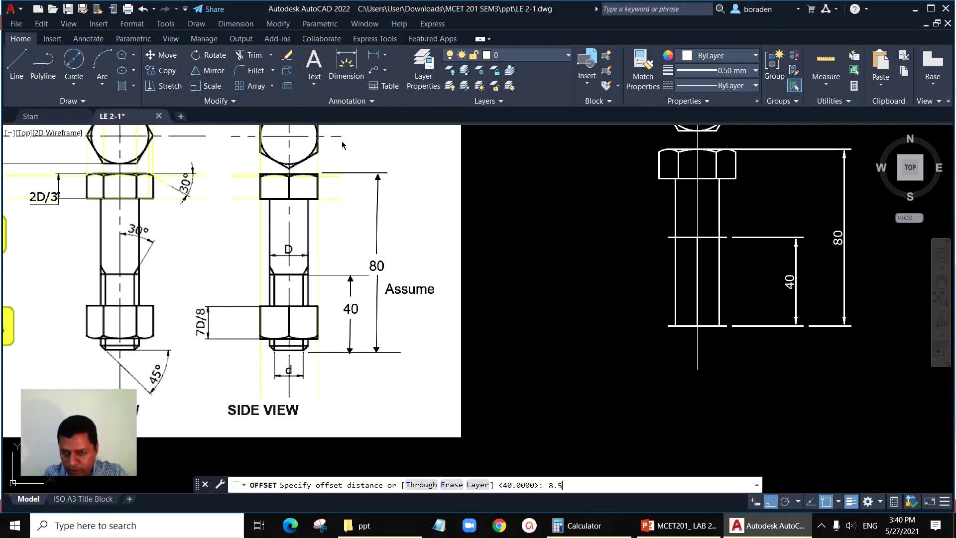
{"action": "type", "text": "8.5"}
{"action": "key", "text": "Return"}
{"action": "left_click", "coordinate": [720, 271]}
{"action": "scroll", "coordinate": [726, 273], "scroll_direction": "up", "scroll_amount": 4}
{"action": "left_click", "coordinate": [607, 278]}
{"action": "left_click", "coordinate": [556, 290]}
{"action": "left_click", "coordinate": [608, 292]}
{"action": "left_click", "coordinate": [608, 300]}
{"action": "left_click", "coordinate": [627, 304]}
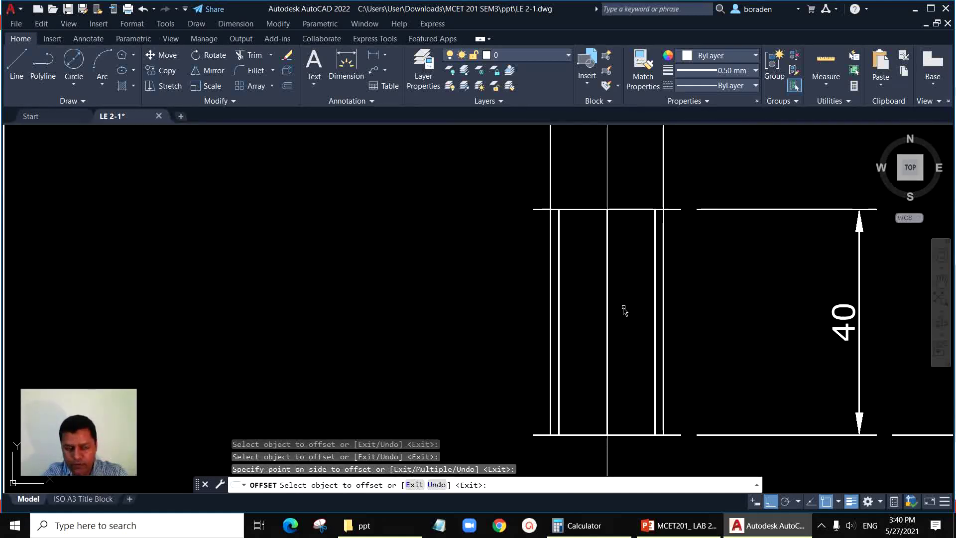
{"action": "key", "text": "Escape"}
{"action": "scroll", "coordinate": [589, 274], "scroll_direction": "down", "scroll_amount": 4}
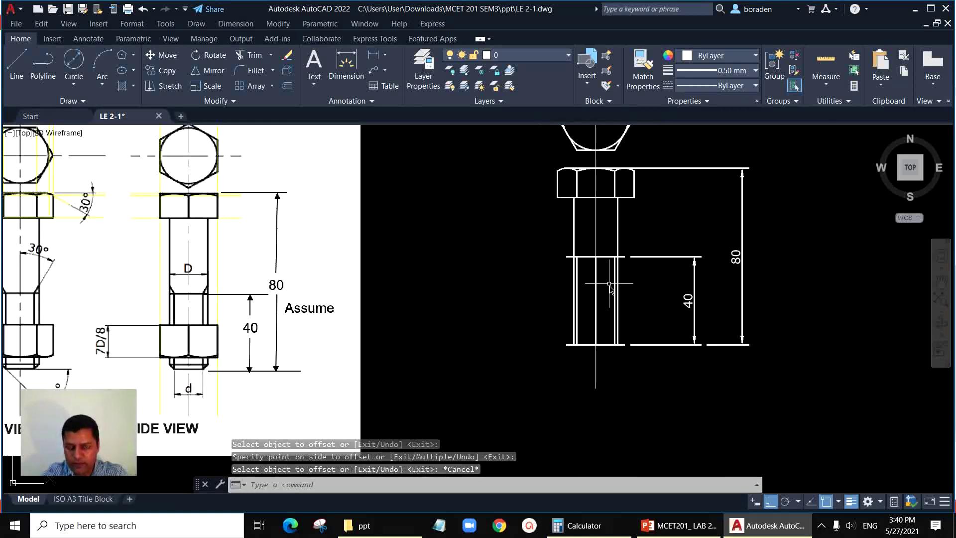
{"action": "scroll", "coordinate": [613, 257], "scroll_direction": "up", "scroll_amount": 2}
{"action": "scroll", "coordinate": [641, 241], "scroll_direction": "up", "scroll_amount": 3}
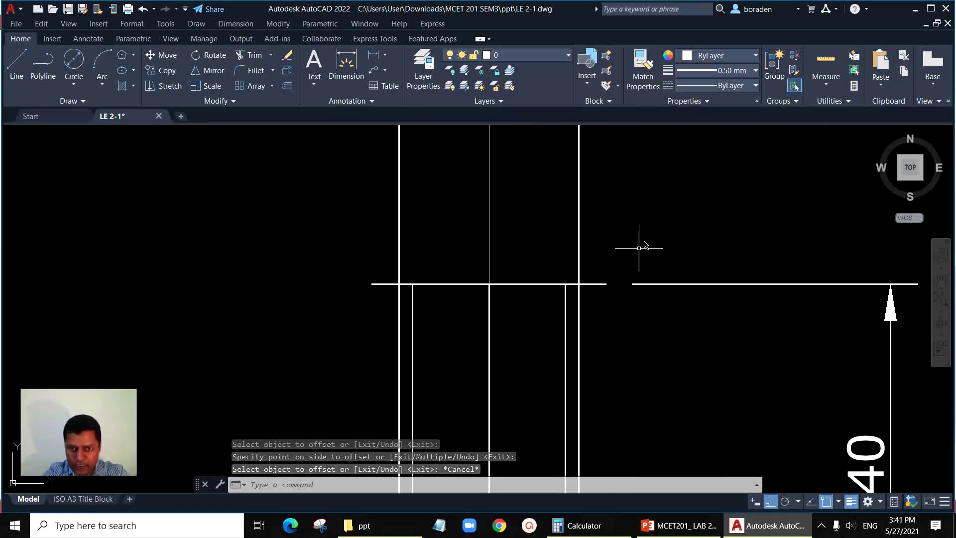
Draw a 6-unit chamfer line at 60° (@6<60) from the nut line's corner
{"action": "left_click", "coordinate": [18, 62]}
{"action": "scroll", "coordinate": [572, 284], "scroll_direction": "up", "scroll_amount": 2}
{"action": "left_click", "coordinate": [561, 282]}
{"action": "type", "text": "@"}
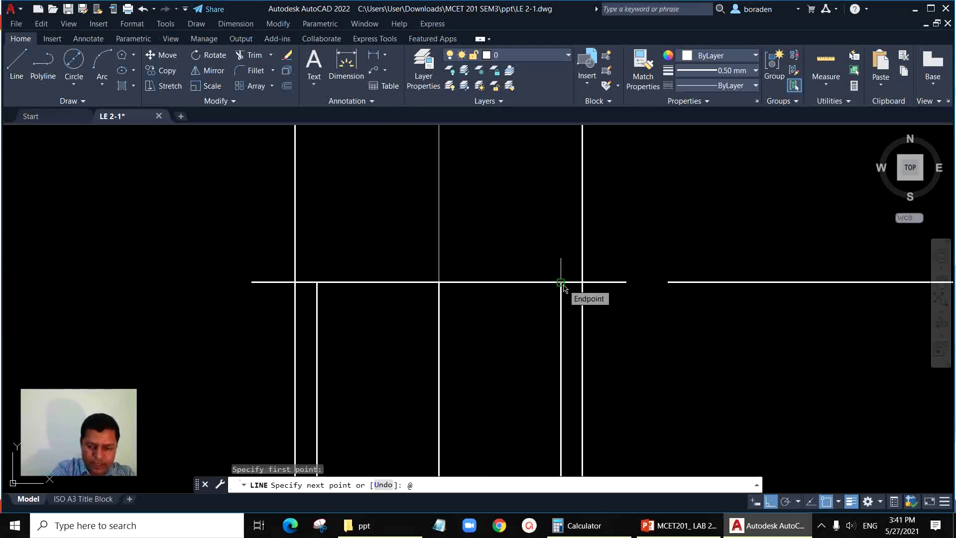
{"action": "type", "text": "6<"}
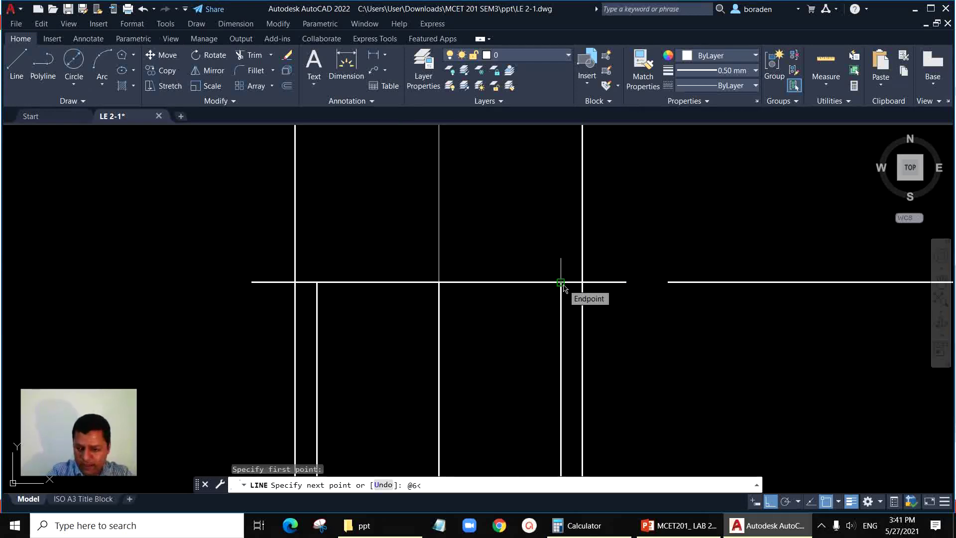
{"action": "type", "text": "60"}
{"action": "key", "text": "Return"}
{"action": "key", "text": "Return"}
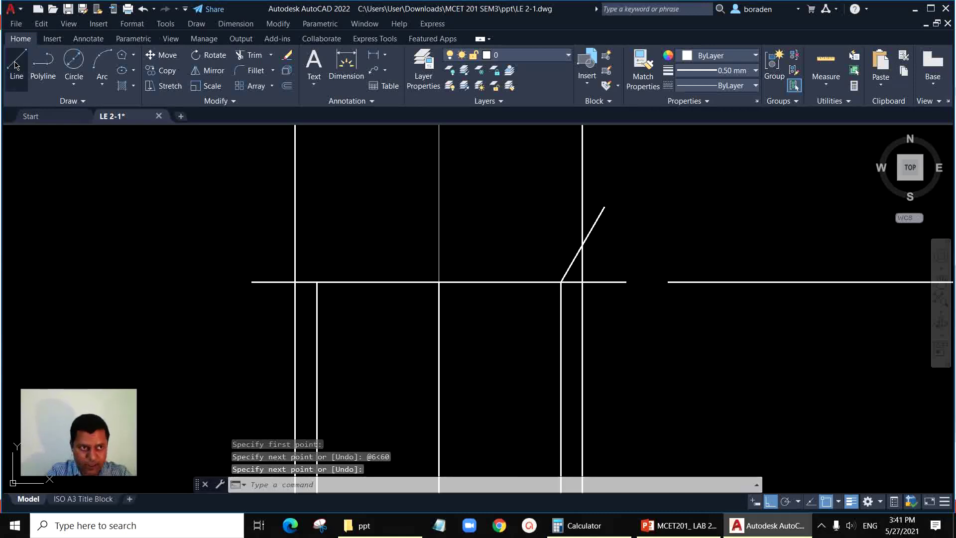
{"action": "scroll", "coordinate": [548, 267], "scroll_direction": "down", "scroll_amount": 2}
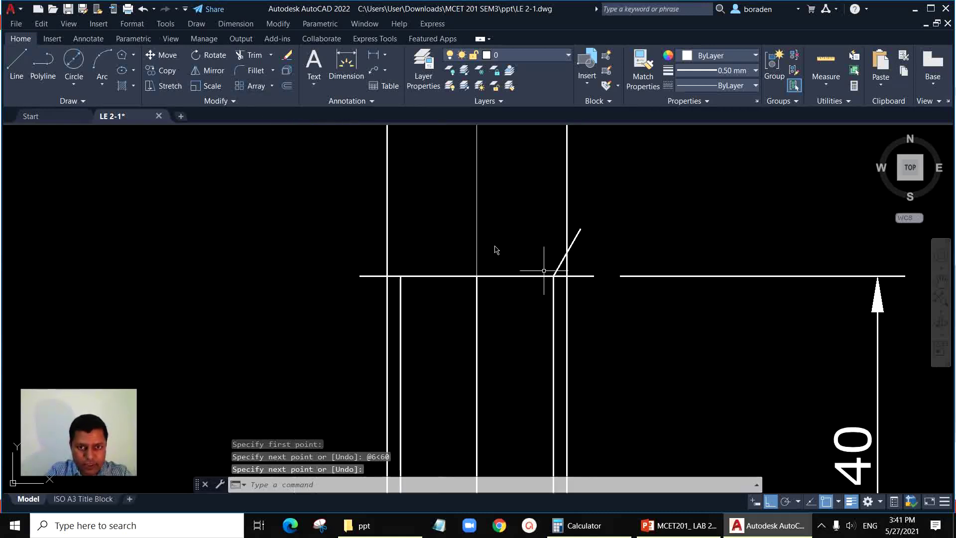
Trim the stub beyond the chamfer using all objects as cutting edges
{"action": "left_click", "coordinate": [246, 55]}
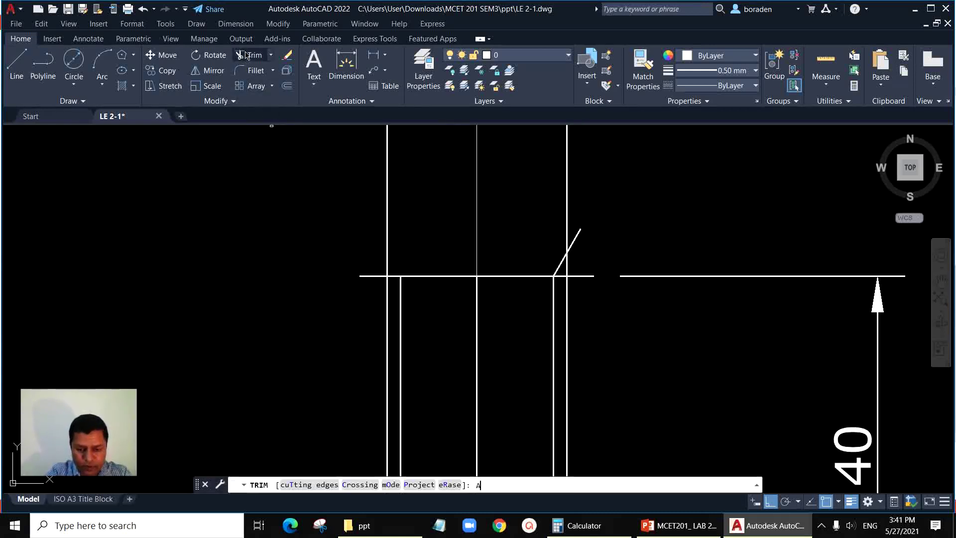
{"action": "type", "text": "ALL"}
{"action": "key", "text": "Return"}
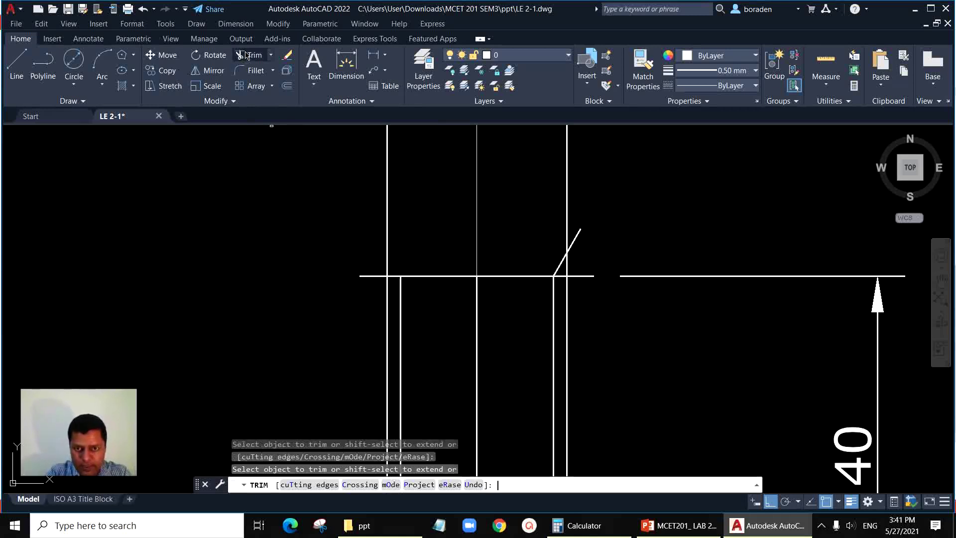
{"action": "left_click", "coordinate": [576, 278]}
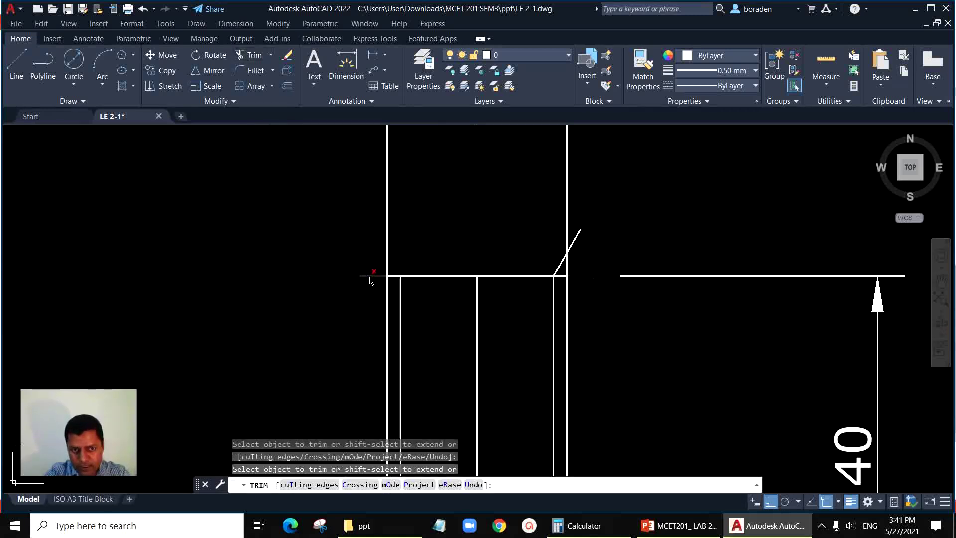
{"action": "key", "text": "Escape"}
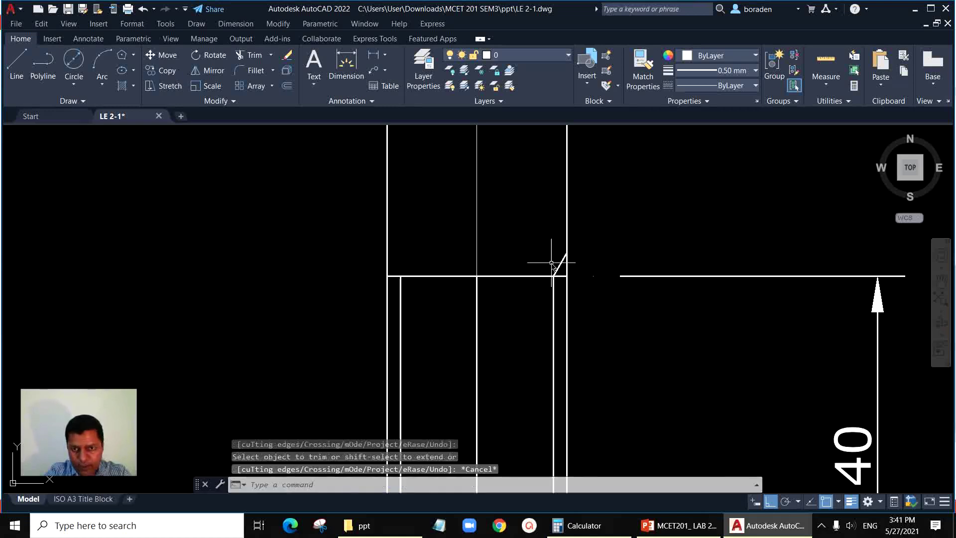
Mirror the chamfer line across the shank centre line, keeping the original
{"action": "left_click", "coordinate": [209, 70]}
{"action": "left_click", "coordinate": [558, 269]}
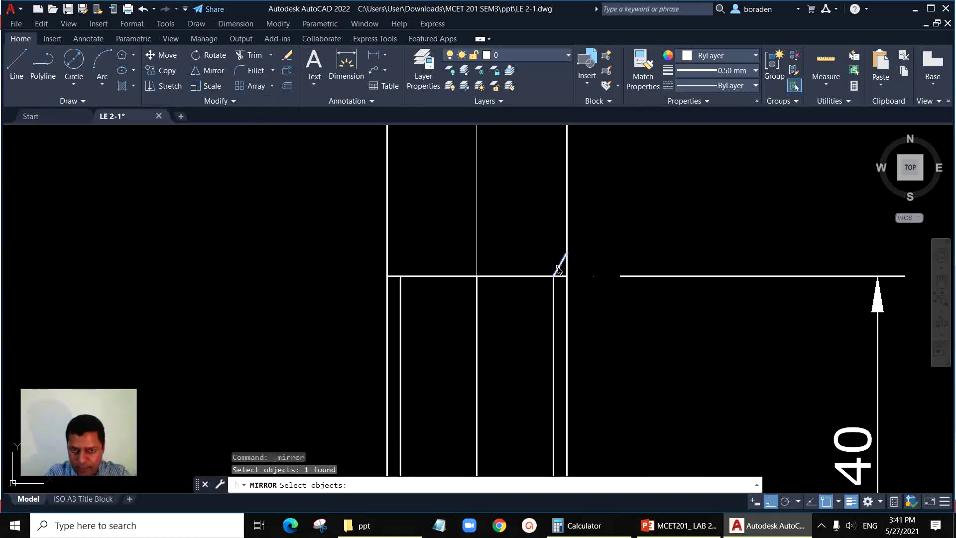
{"action": "key", "text": "Return"}
{"action": "left_click", "coordinate": [478, 277]}
{"action": "scroll", "coordinate": [478, 280], "scroll_direction": "down", "scroll_amount": 4}
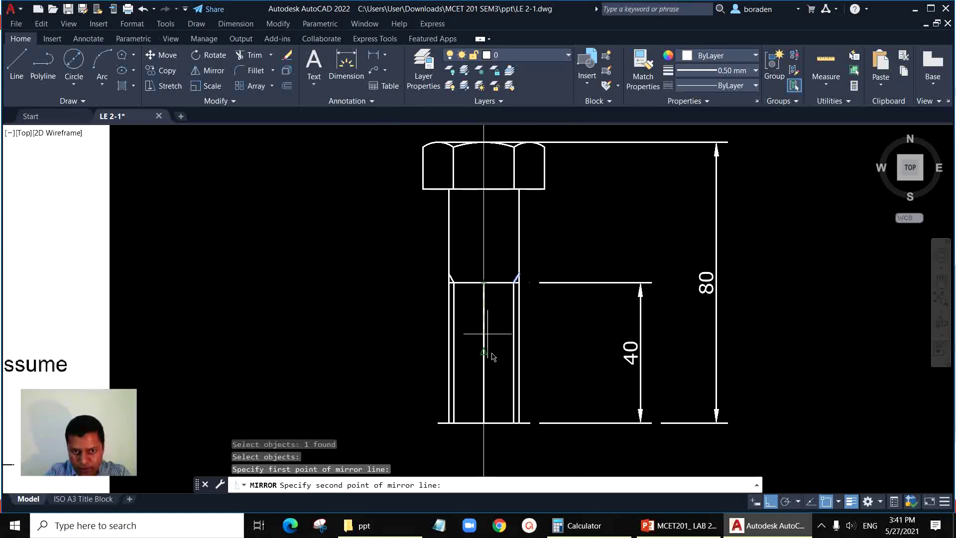
{"action": "left_click", "coordinate": [491, 426]}
{"action": "key", "text": "Return"}
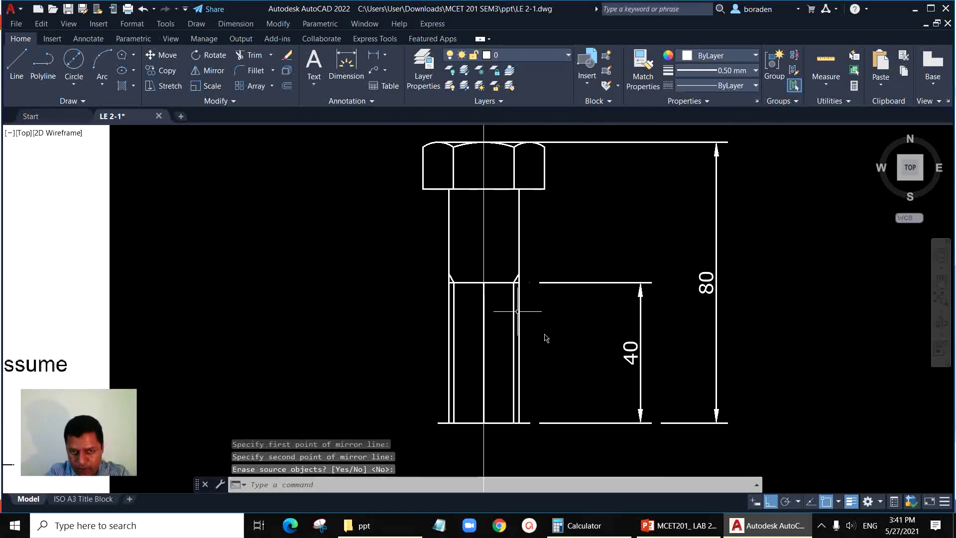
{"action": "key", "text": "Escape"}
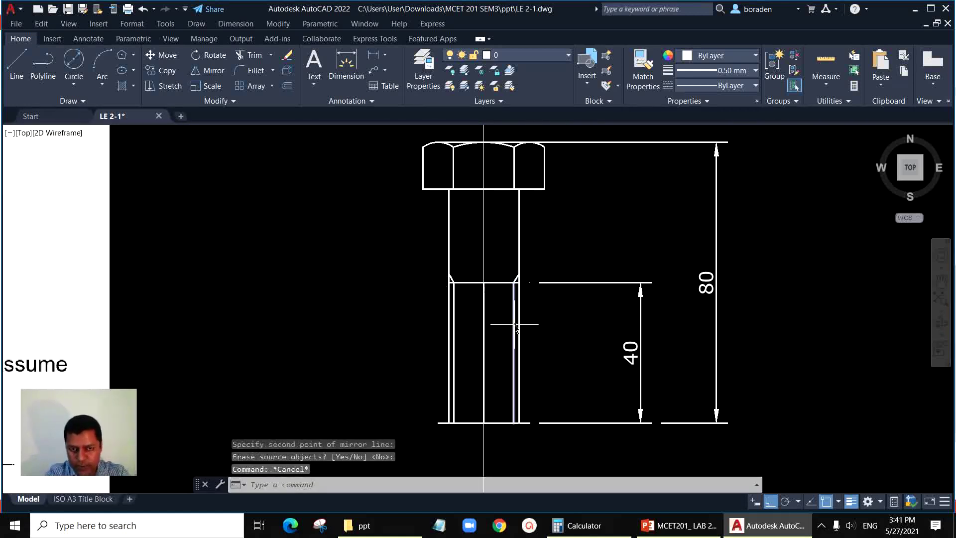
{"action": "scroll", "coordinate": [623, 286], "scroll_direction": "down", "scroll_amount": 2}
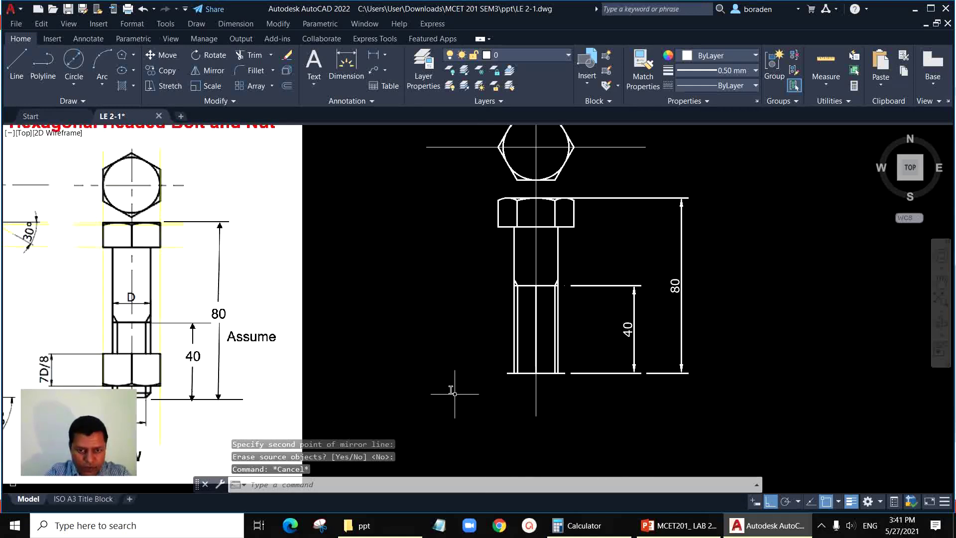
{"action": "scroll", "coordinate": [478, 406], "scroll_direction": "up", "scroll_amount": 2}
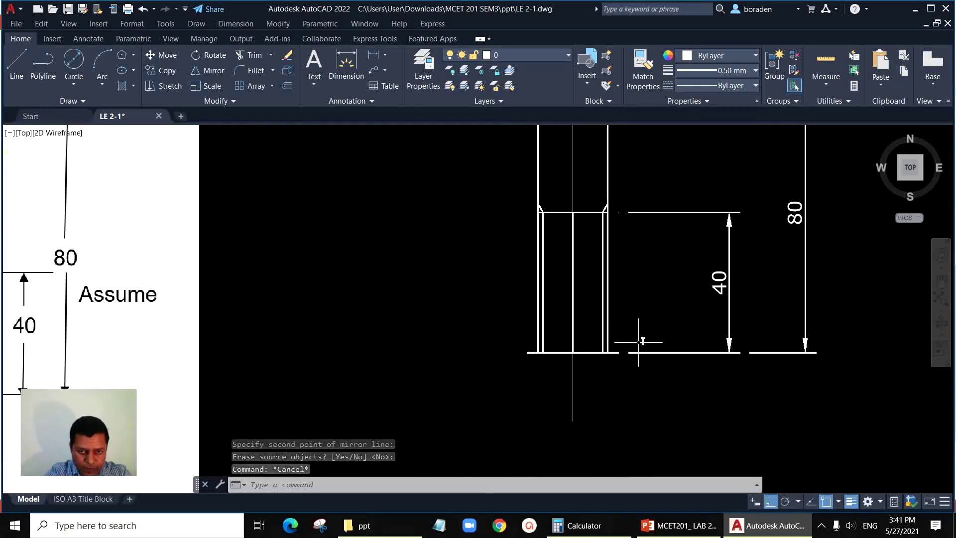
{"action": "scroll", "coordinate": [613, 359], "scroll_direction": "down", "scroll_amount": 2}
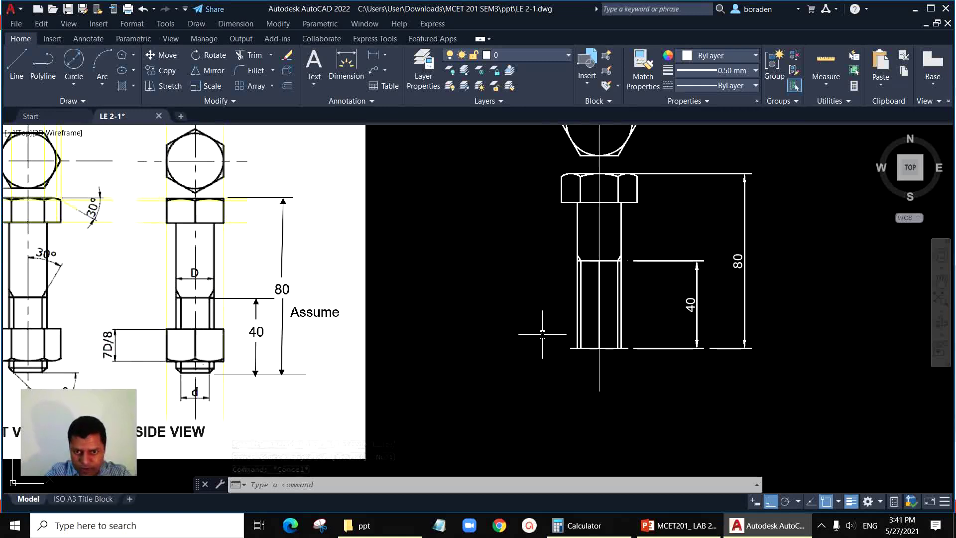
{"action": "scroll", "coordinate": [638, 337], "scroll_direction": "up", "scroll_amount": 2}
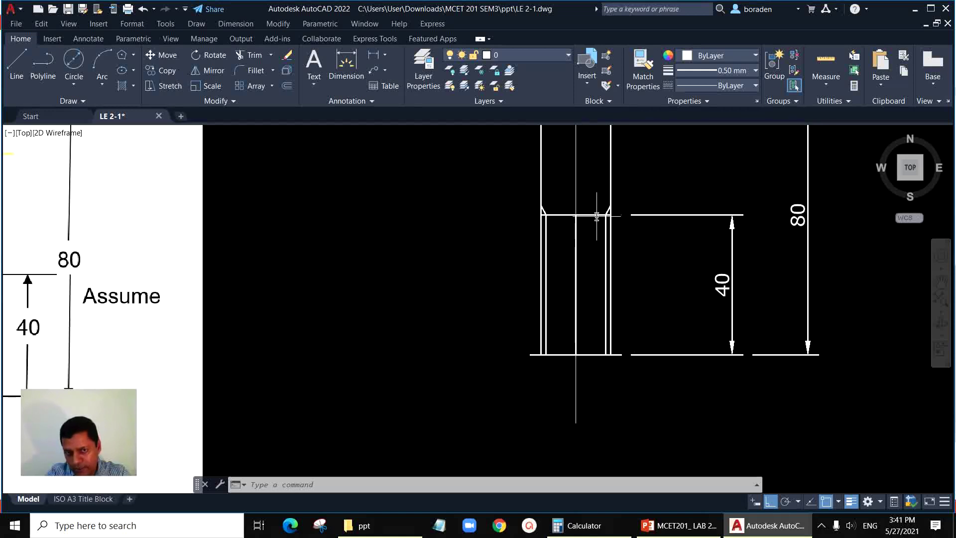
Start an offset with a distance of 5
{"action": "left_click", "coordinate": [288, 86]}
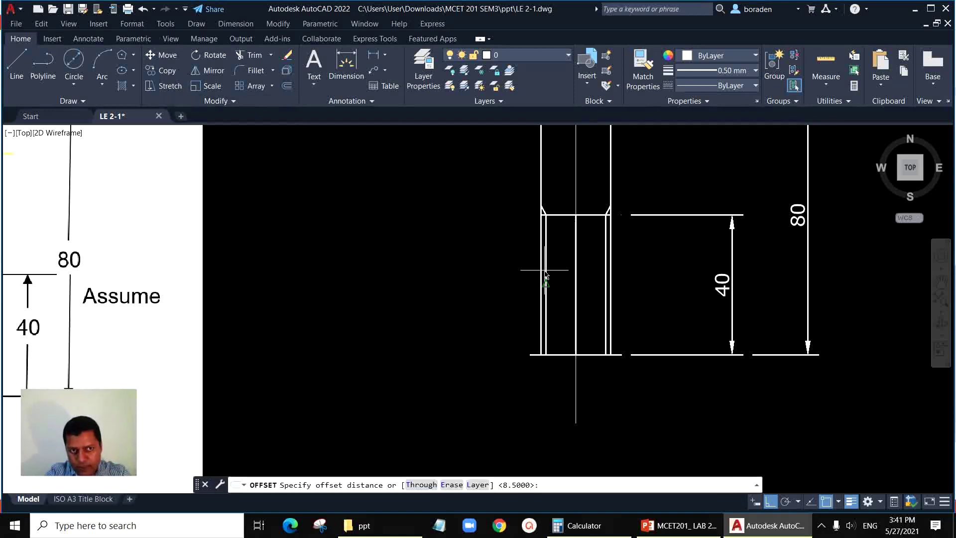
{"action": "type", "text": "5"}
{"action": "key", "text": "Return"}
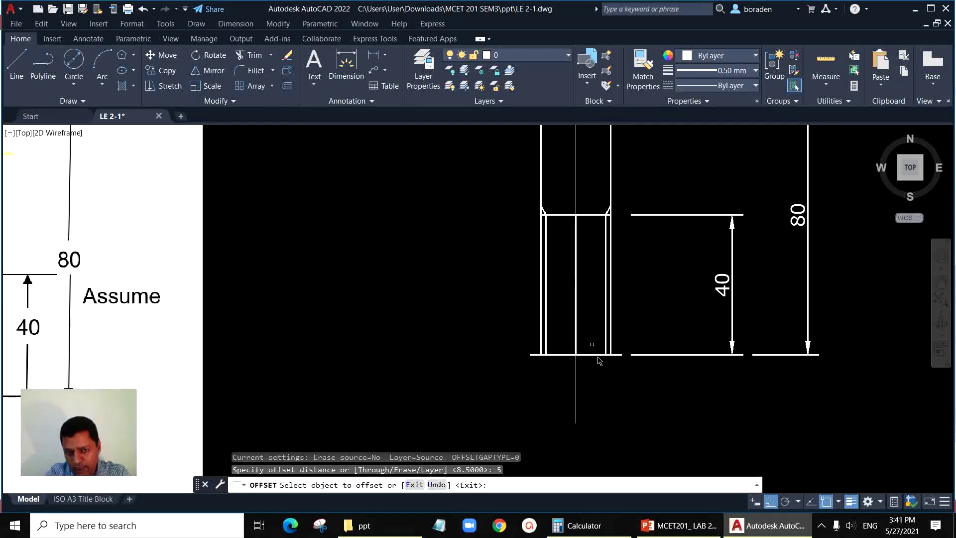
Offset the bolt's bottom edge line 5 units upward
{"action": "left_click", "coordinate": [632, 354]}
{"action": "scroll", "coordinate": [633, 356], "scroll_direction": "up", "scroll_amount": 2}
{"action": "left_click", "coordinate": [610, 355]}
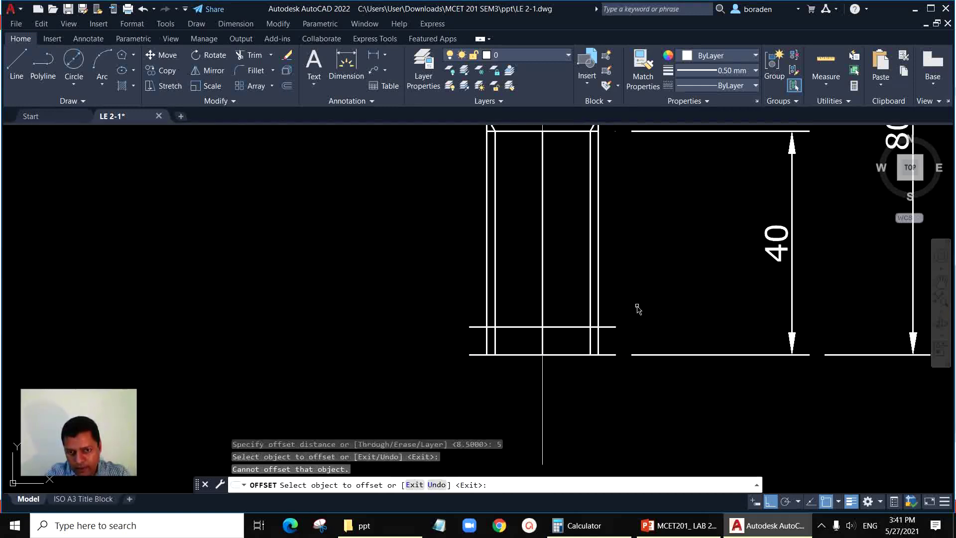
{"action": "left_click", "coordinate": [636, 314]}
{"action": "scroll", "coordinate": [650, 292], "scroll_direction": "down", "scroll_amount": 3}
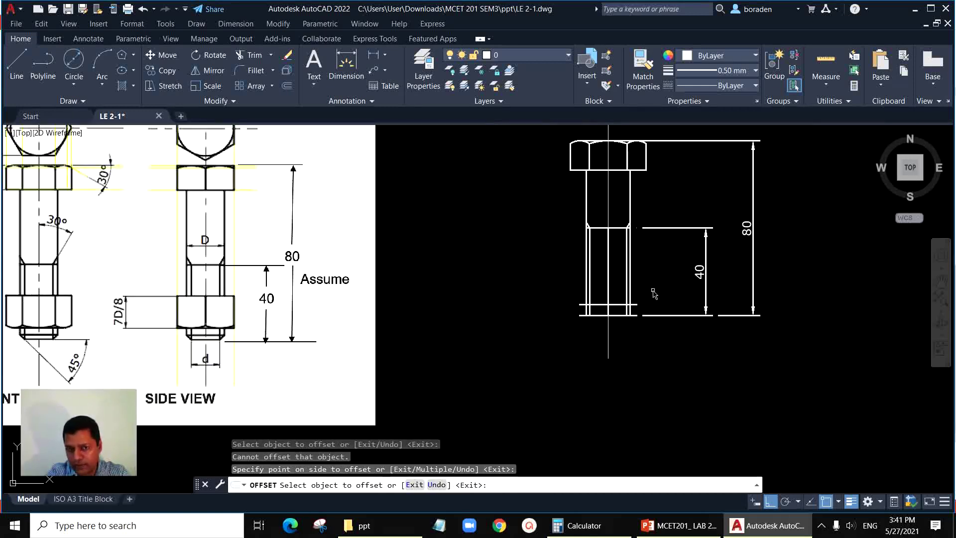
{"action": "scroll", "coordinate": [610, 349], "scroll_direction": "down", "scroll_amount": 2}
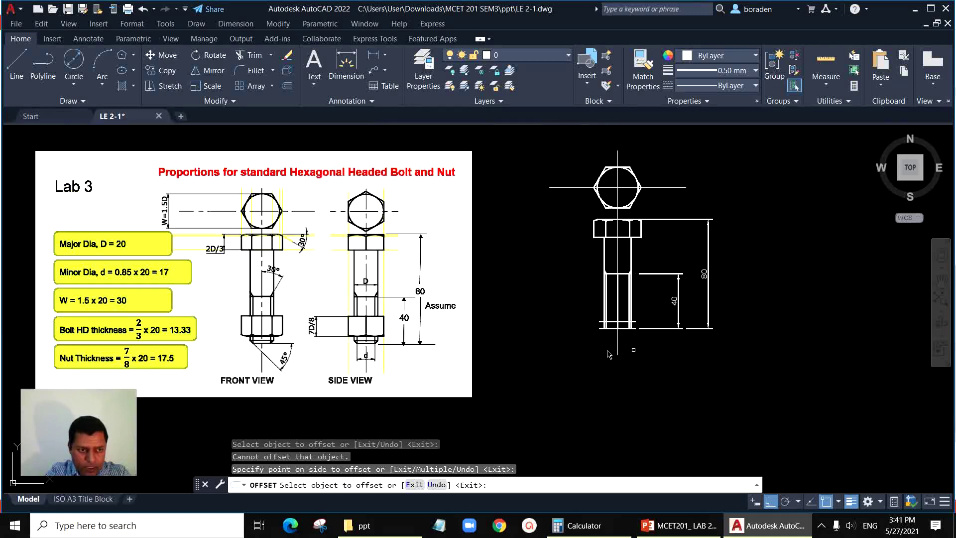
{"action": "scroll", "coordinate": [235, 361], "scroll_direction": "up", "scroll_amount": 2}
{"action": "scroll", "coordinate": [415, 342], "scroll_direction": "down", "scroll_amount": 2}
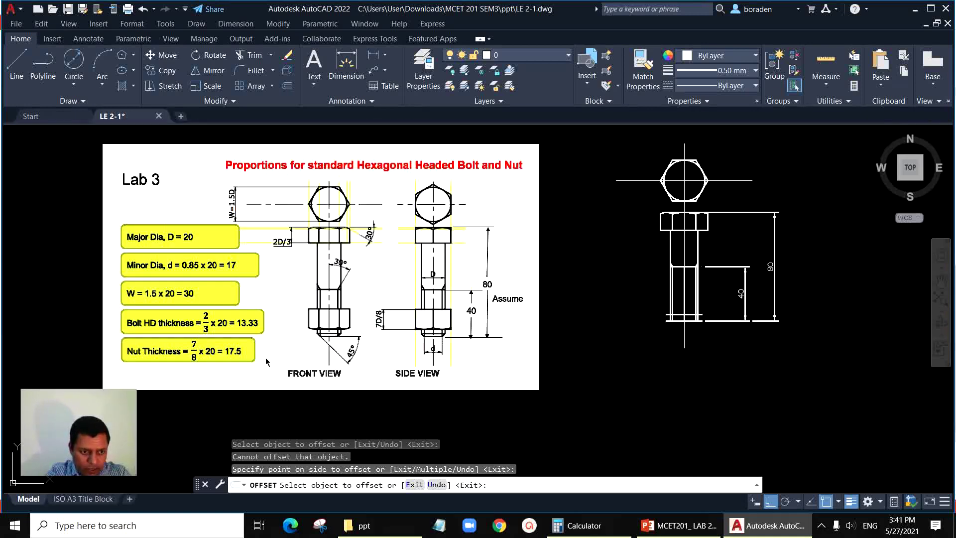
{"action": "scroll", "coordinate": [300, 358], "scroll_direction": "up", "scroll_amount": 2}
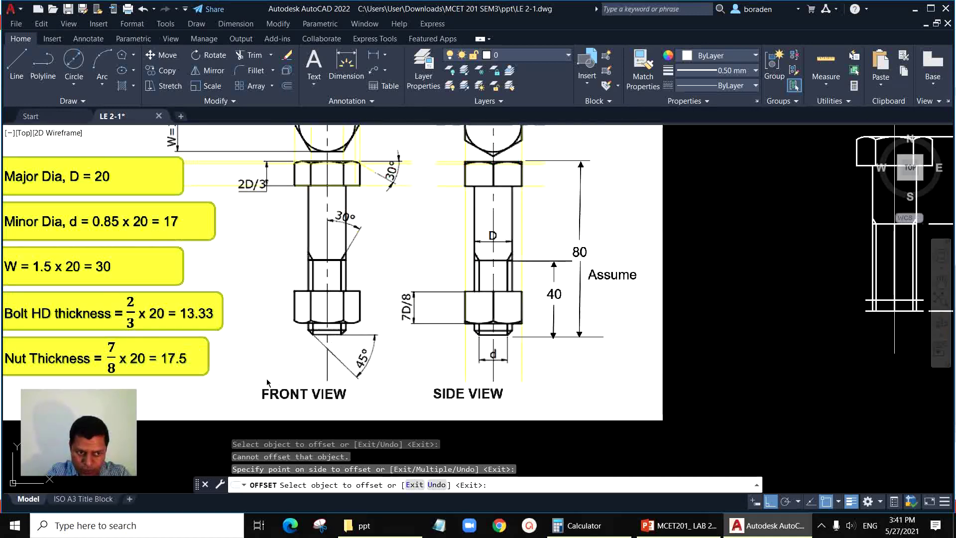
{"action": "scroll", "coordinate": [198, 398], "scroll_direction": "down", "scroll_amount": 2}
{"action": "scroll", "coordinate": [715, 367], "scroll_direction": "up", "scroll_amount": 2}
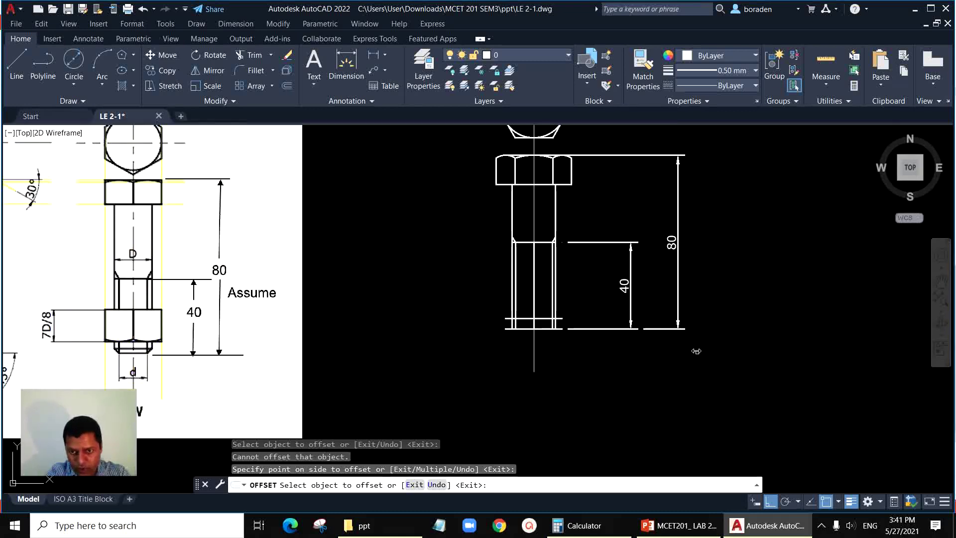
{"action": "scroll", "coordinate": [514, 326], "scroll_direction": "up", "scroll_amount": 1}
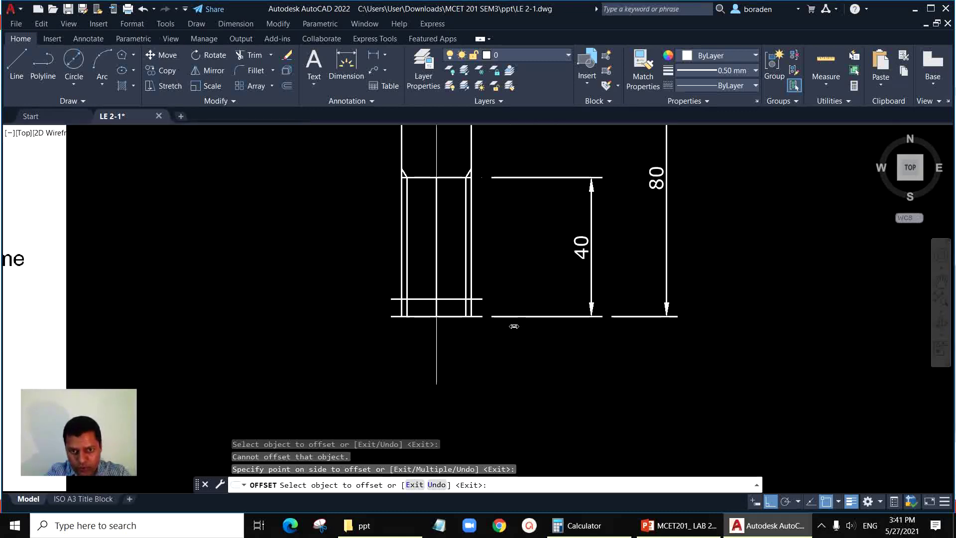
Offset that new line a further 17.5 units upward
{"action": "left_click", "coordinate": [287, 87]}
{"action": "type", "text": "17.5"}
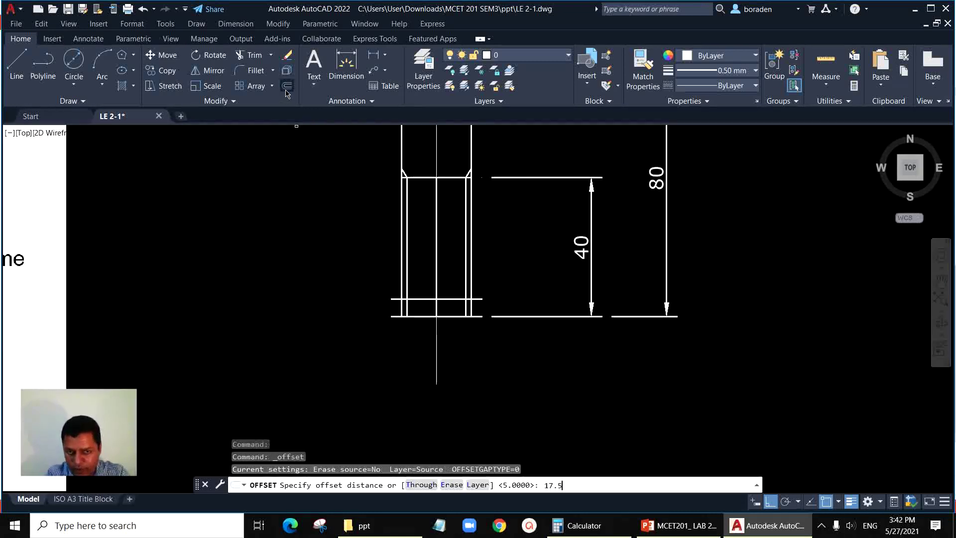
{"action": "key", "text": "Return"}
{"action": "left_click", "coordinate": [481, 300]}
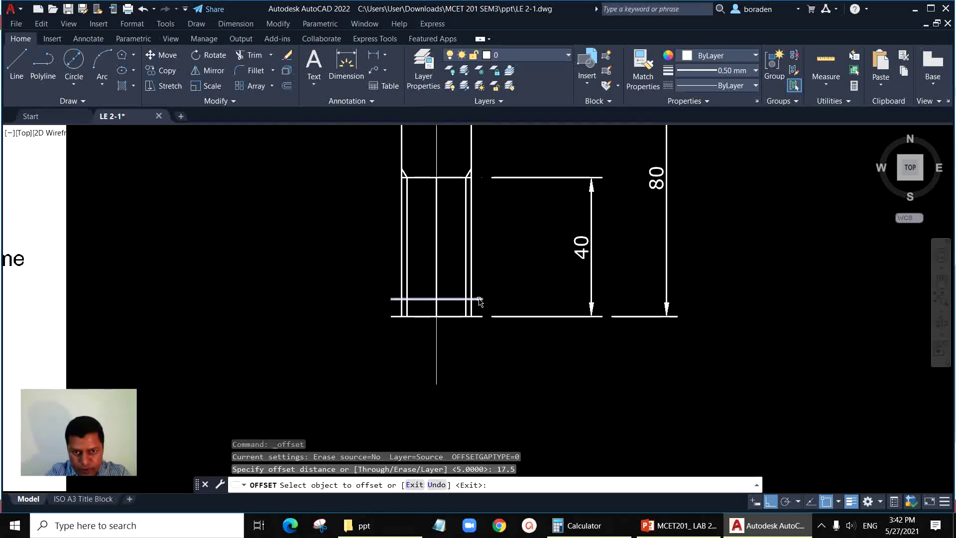
{"action": "left_click", "coordinate": [494, 263]}
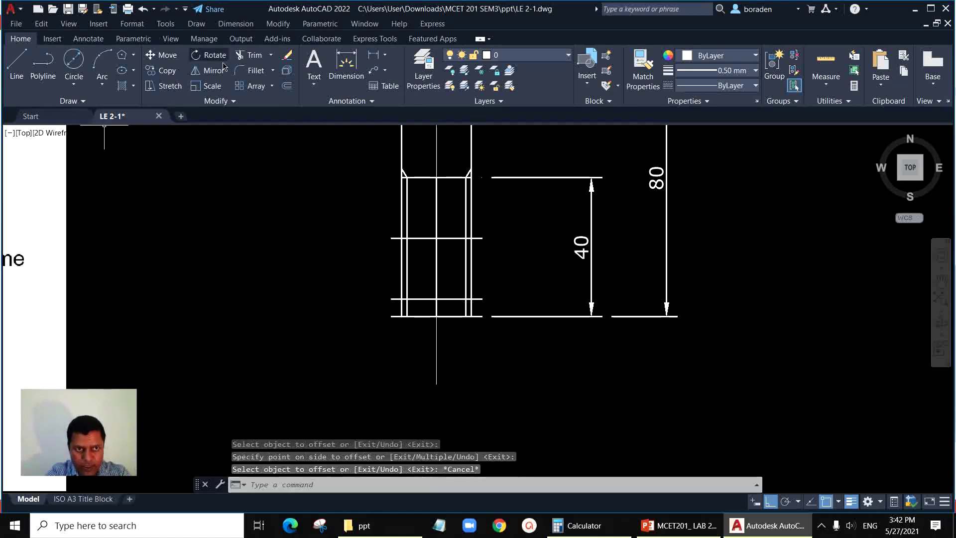
Trim the shank's vertical lines between the two new horizontal lines using a fence
{"action": "left_click", "coordinate": [248, 55]}
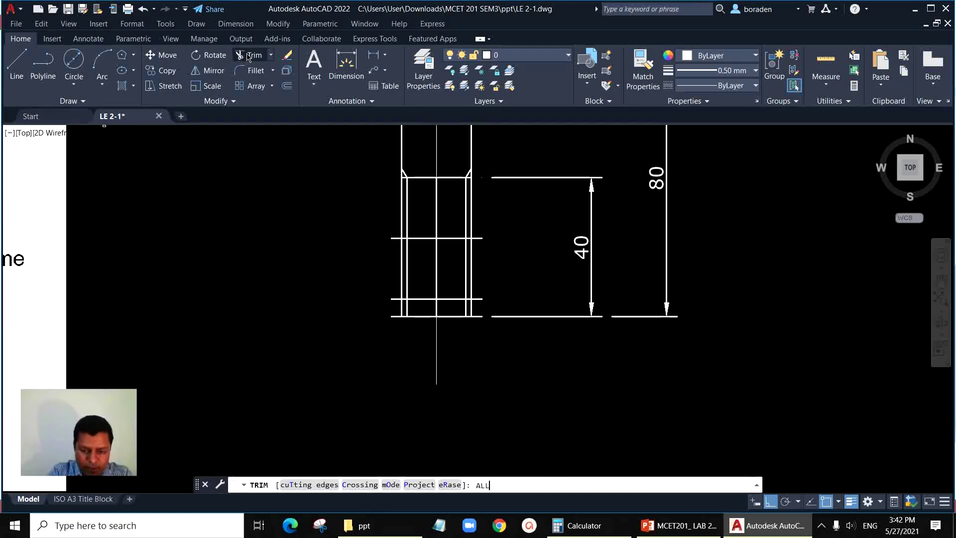
{"action": "left_click", "coordinate": [447, 258]}
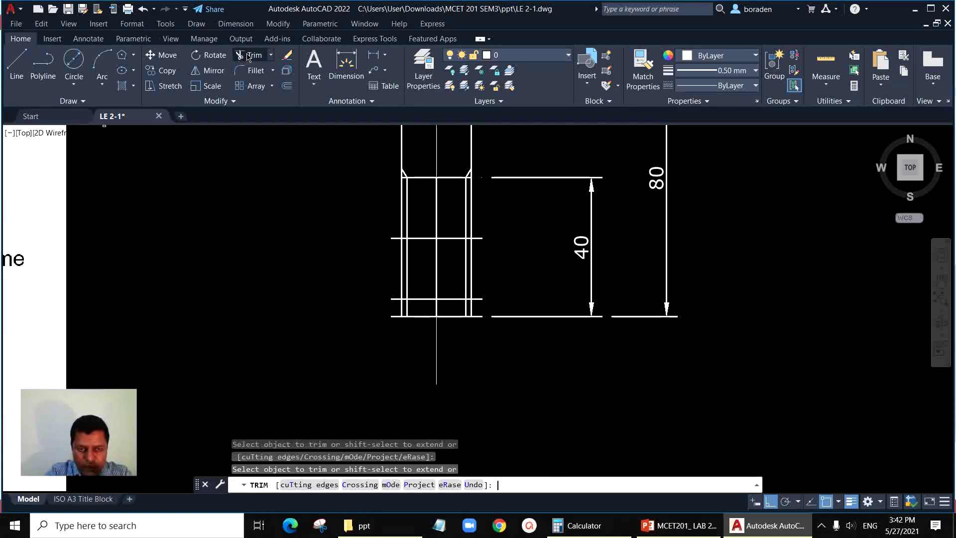
{"action": "left_click", "coordinate": [404, 269]}
{"action": "key", "text": "Return"}
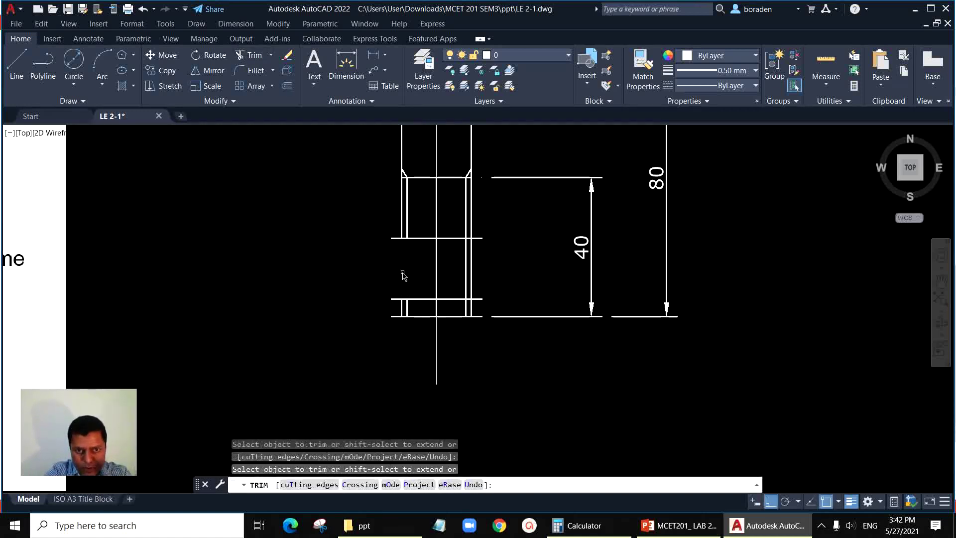
{"action": "left_click", "coordinate": [468, 280]}
{"action": "key", "text": "Escape"}
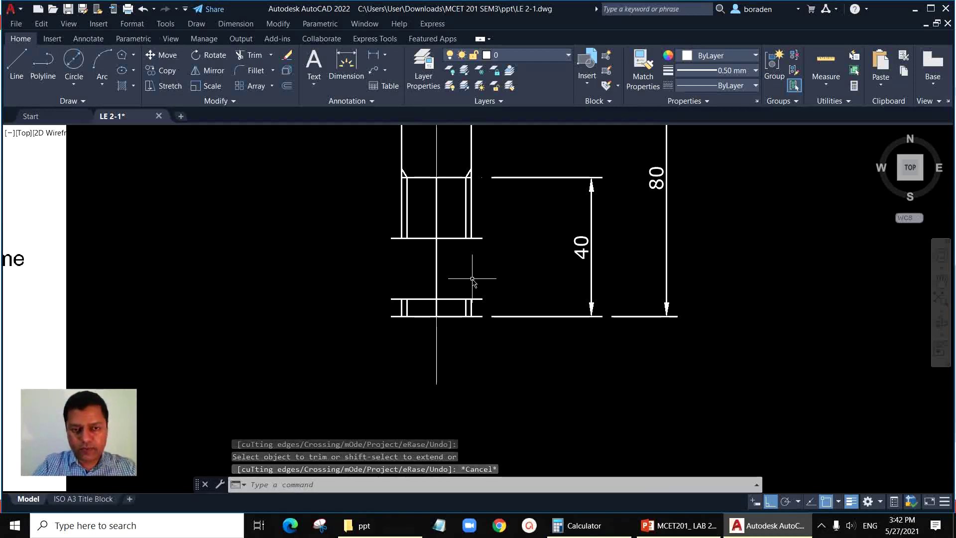
Erase the leftover centre-line segment near the bolt's bottom end
{"action": "left_click", "coordinate": [436, 280]}
{"action": "key", "text": "Delete"}
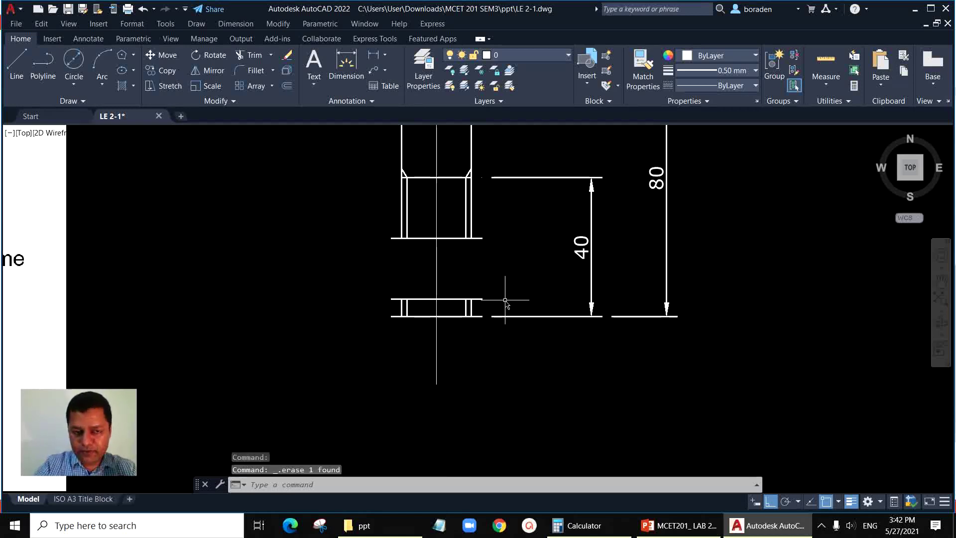
{"action": "scroll", "coordinate": [547, 370], "scroll_direction": "down", "scroll_amount": 2}
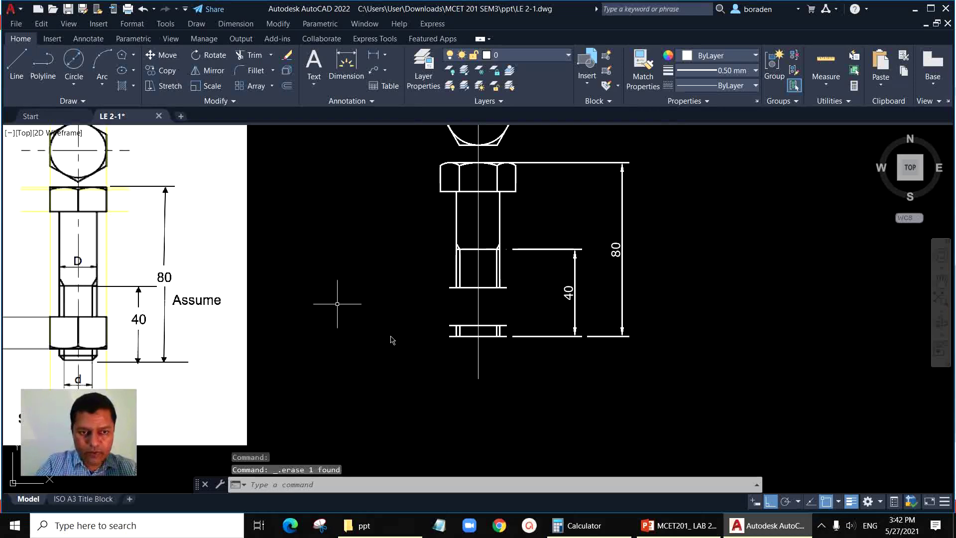
{"action": "scroll", "coordinate": [704, 359], "scroll_direction": "down", "scroll_amount": 2}
{"action": "scroll", "coordinate": [229, 350], "scroll_direction": "up", "scroll_amount": 4}
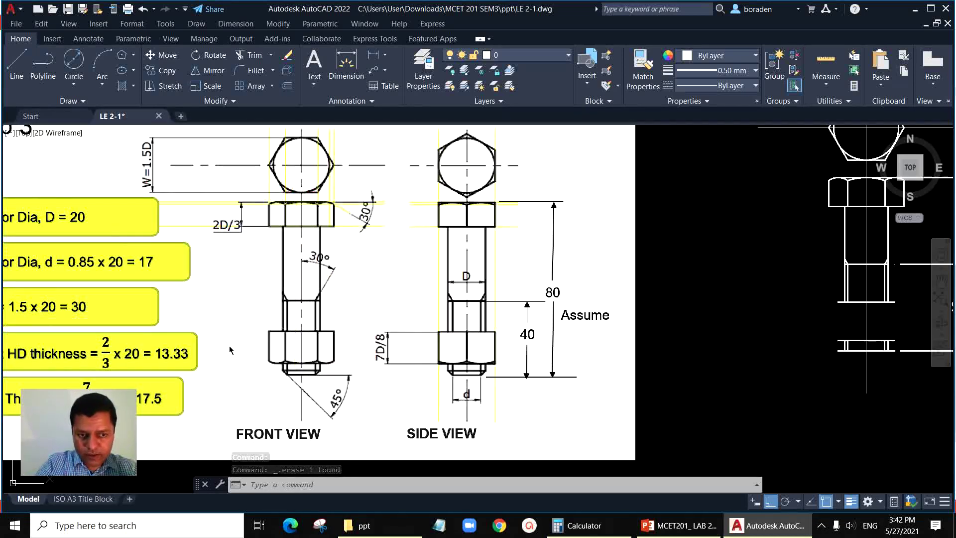
{"action": "scroll", "coordinate": [165, 391], "scroll_direction": "down", "scroll_amount": 2}
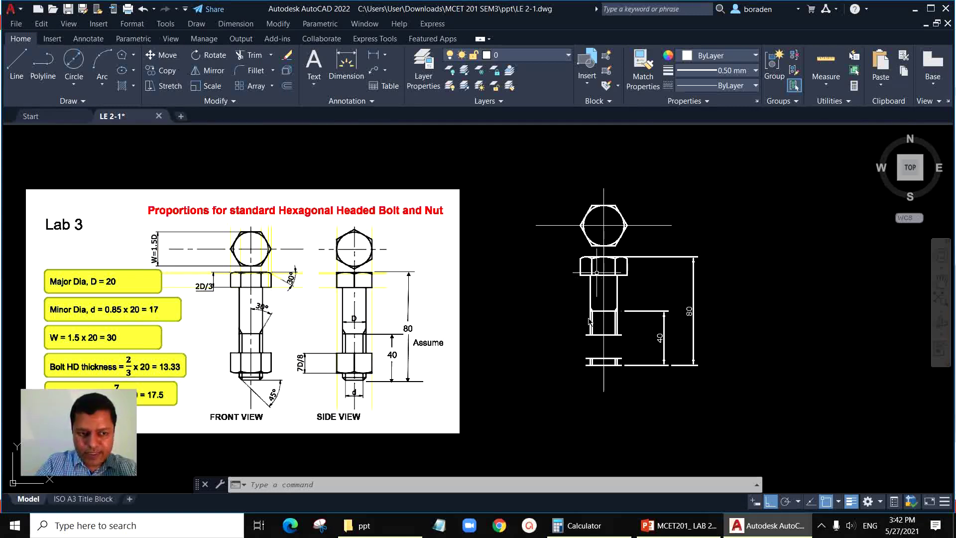
{"action": "scroll", "coordinate": [671, 281], "scroll_direction": "up", "scroll_amount": 2}
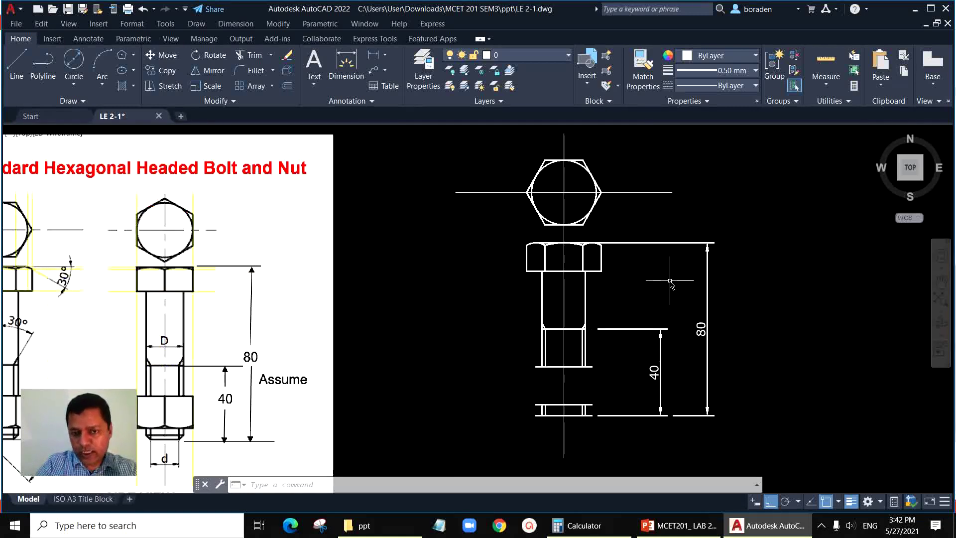
{"action": "scroll", "coordinate": [659, 255], "scroll_direction": "up", "scroll_amount": 2}
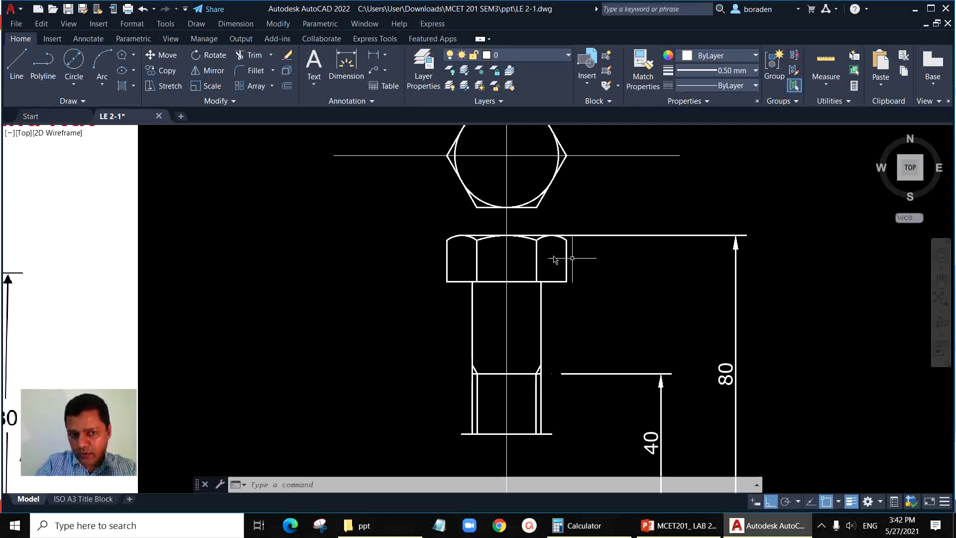
Copy the bolt head and paste the copy to the left of the bolt
{"action": "left_click", "coordinate": [410, 219]}
{"action": "left_click", "coordinate": [591, 308]}
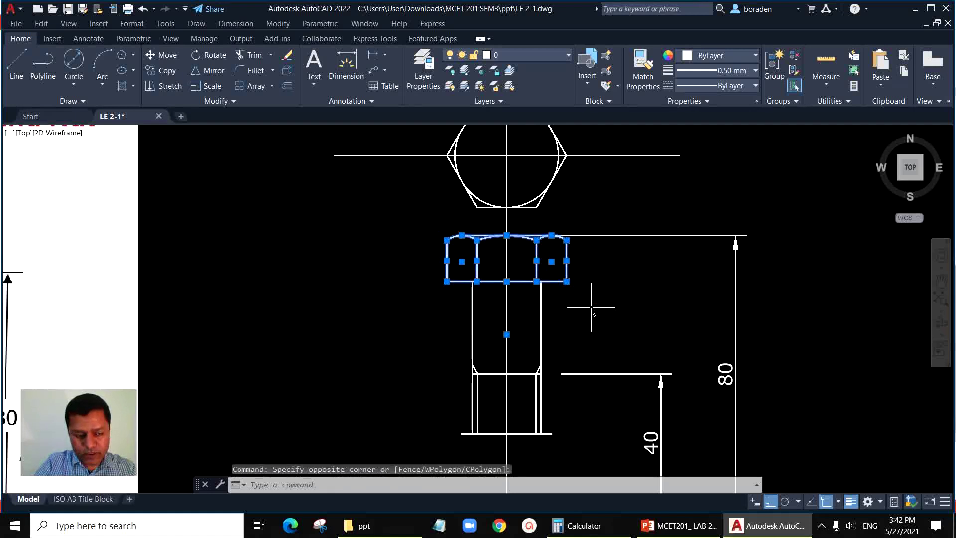
{"action": "key", "text": "ctrl+c"}
{"action": "key", "text": "ctrl+v"}
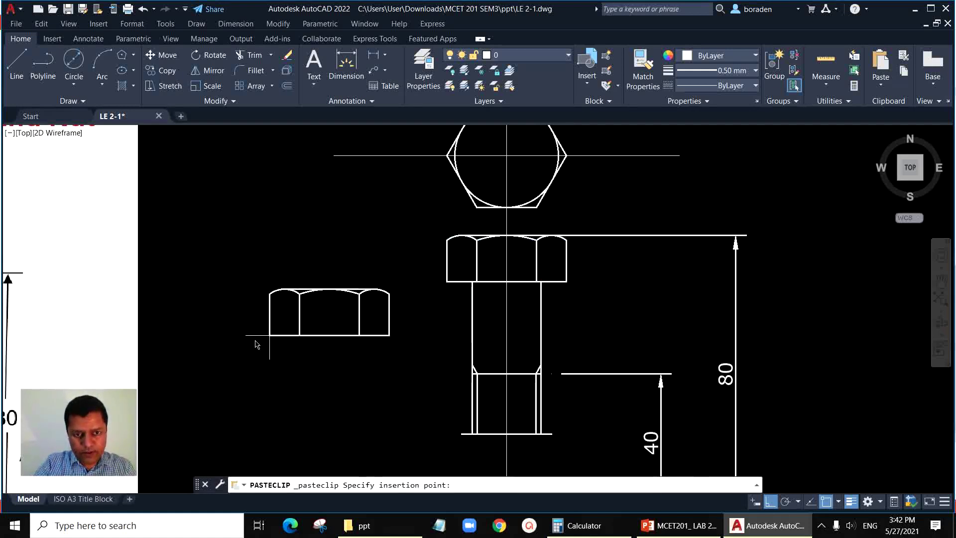
{"action": "left_click", "coordinate": [227, 348]}
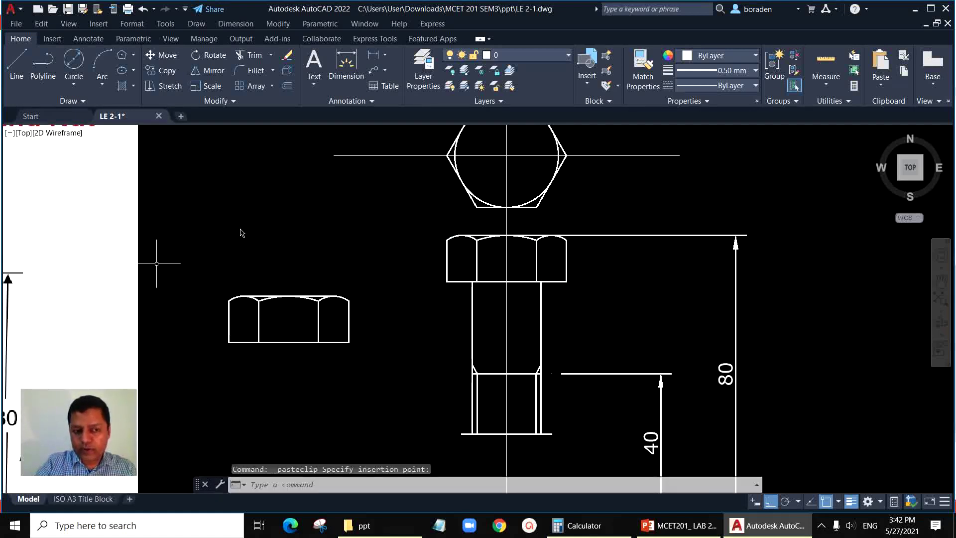
{"action": "scroll", "coordinate": [527, 316], "scroll_direction": "down", "scroll_amount": 2}
{"action": "scroll", "coordinate": [120, 386], "scroll_direction": "down", "scroll_amount": 2}
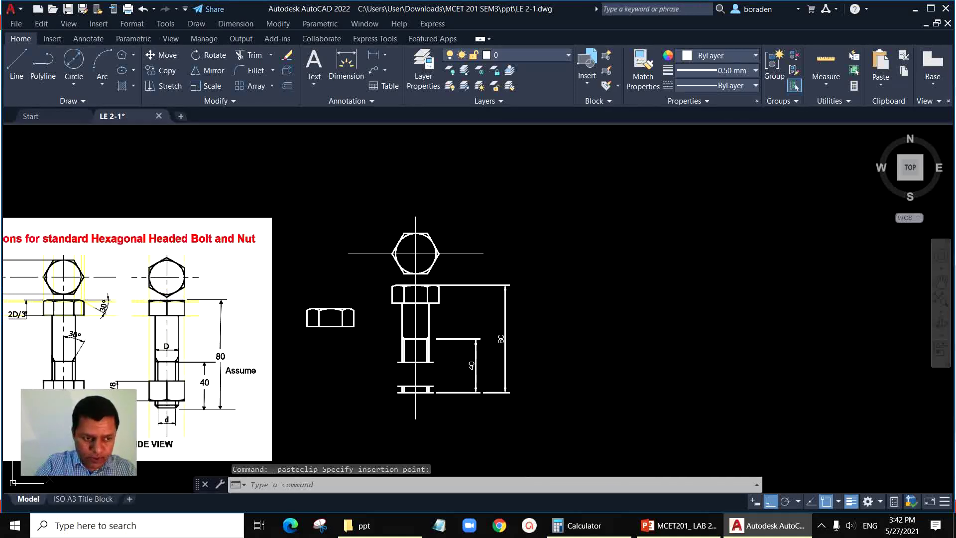
{"action": "scroll", "coordinate": [96, 368], "scroll_direction": "up", "scroll_amount": 6}
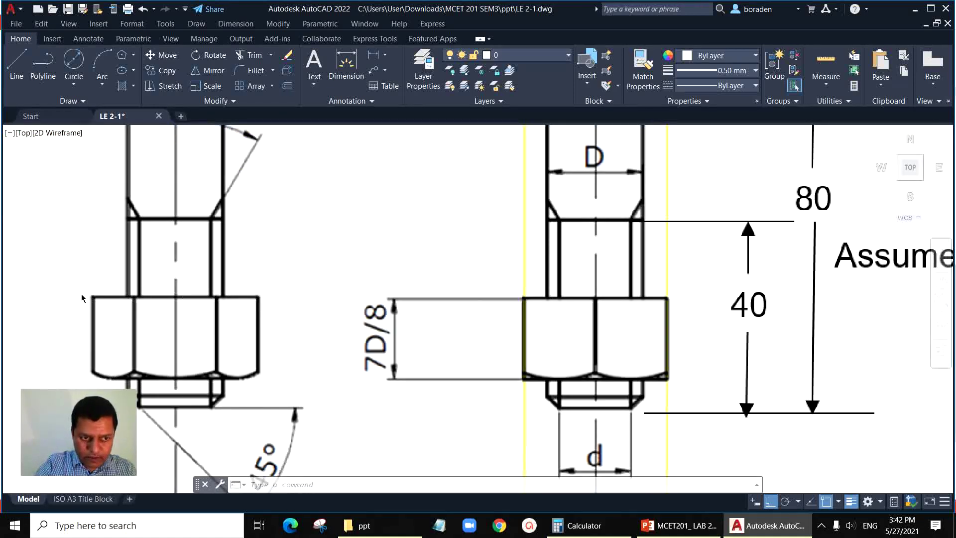
{"action": "scroll", "coordinate": [100, 348], "scroll_direction": "down", "scroll_amount": 4}
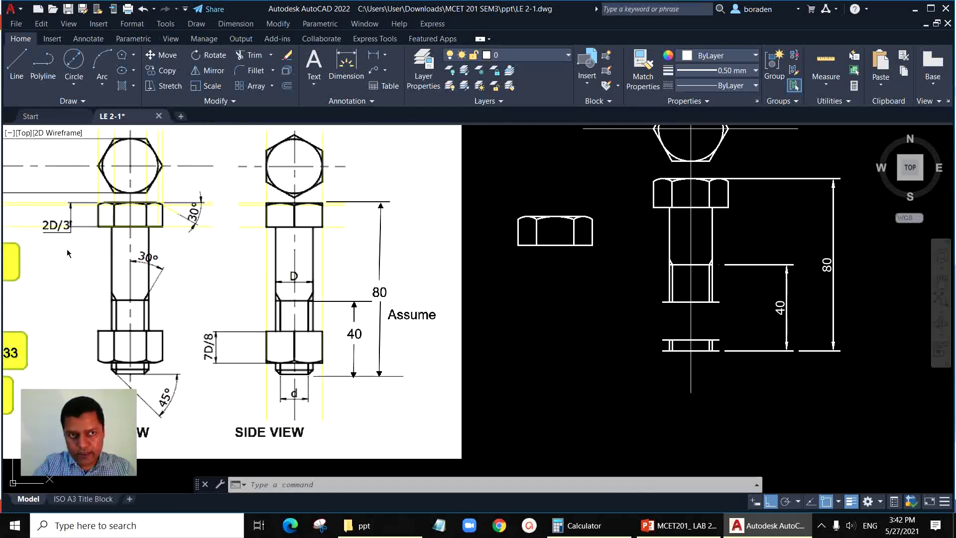
Rotate the pasted head 180° about its bottom-edge midpoint
{"action": "left_click", "coordinate": [209, 55]}
{"action": "left_click", "coordinate": [499, 200]}
{"action": "left_click", "coordinate": [630, 277]}
{"action": "key", "text": "Return"}
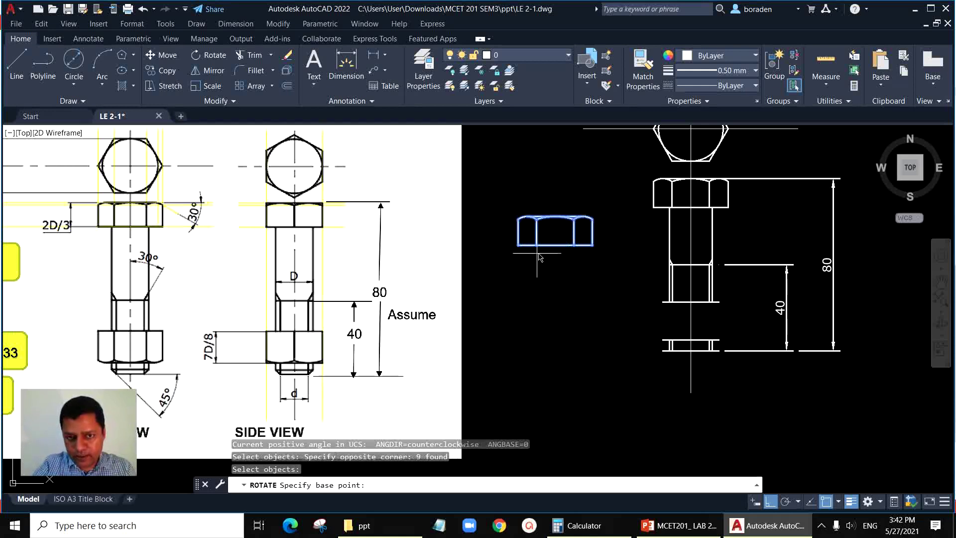
{"action": "left_click", "coordinate": [556, 245]}
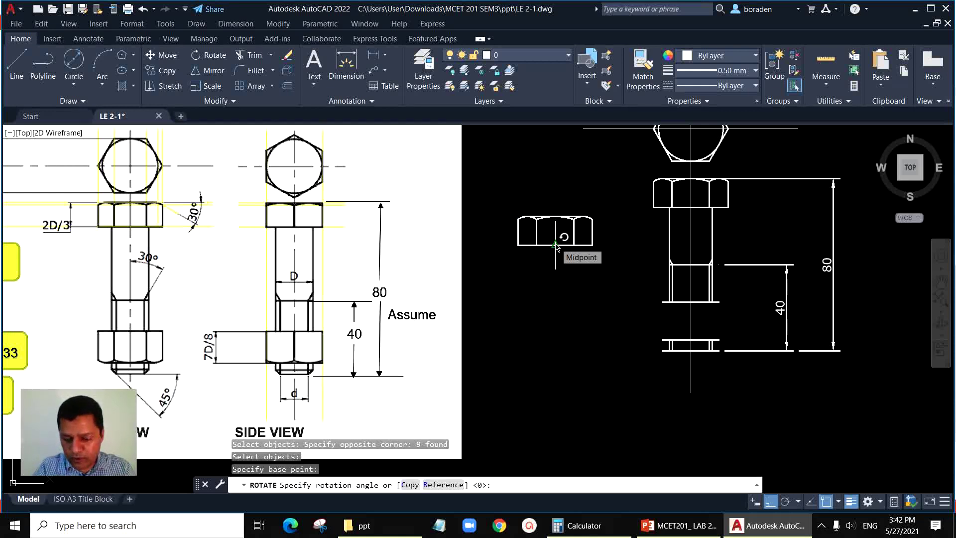
{"action": "type", "text": "180"}
{"action": "key", "text": "Return"}
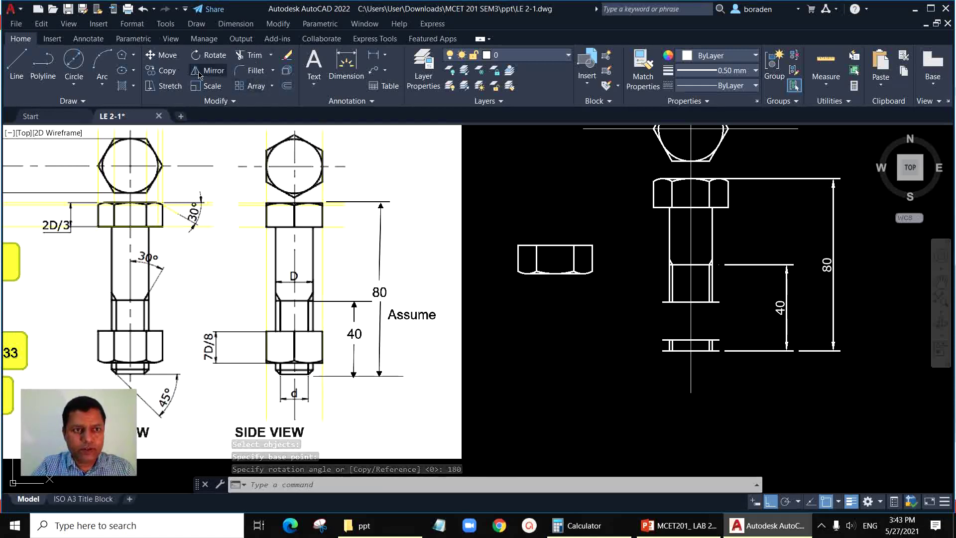
Move the flipped head copy onto the bolt's lower threaded end as the nut
{"action": "left_click", "coordinate": [167, 56]}
{"action": "left_click", "coordinate": [495, 221]}
{"action": "left_click", "coordinate": [622, 308]}
{"action": "key", "text": "Return"}
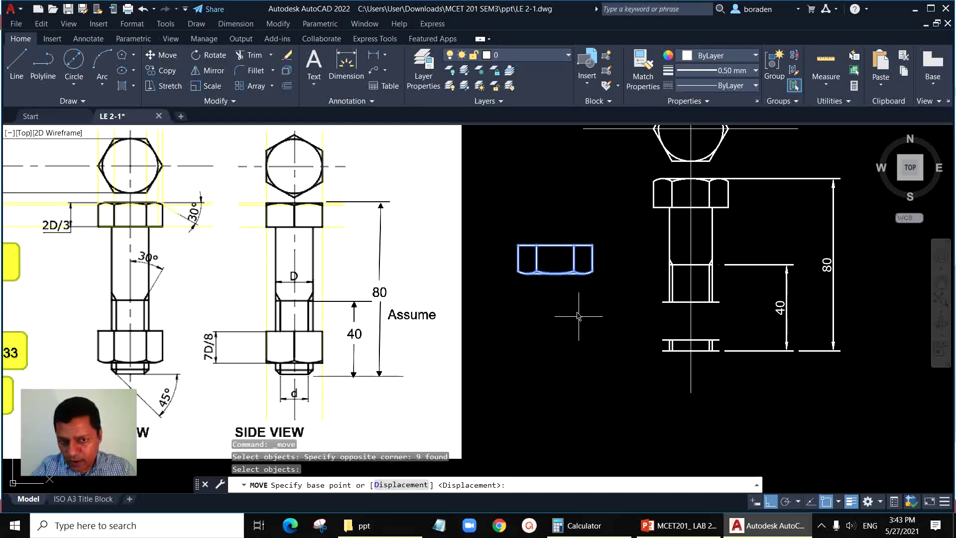
{"action": "scroll", "coordinate": [577, 316], "scroll_direction": "up", "scroll_amount": 4}
{"action": "left_click", "coordinate": [512, 243]}
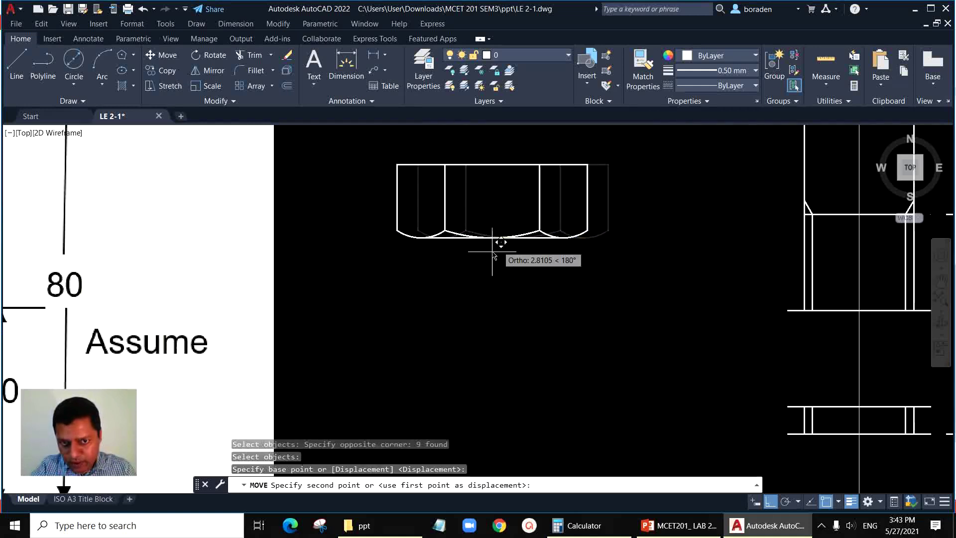
{"action": "scroll", "coordinate": [518, 226], "scroll_direction": "down", "scroll_amount": 4}
{"action": "scroll", "coordinate": [638, 311], "scroll_direction": "up", "scroll_amount": 5}
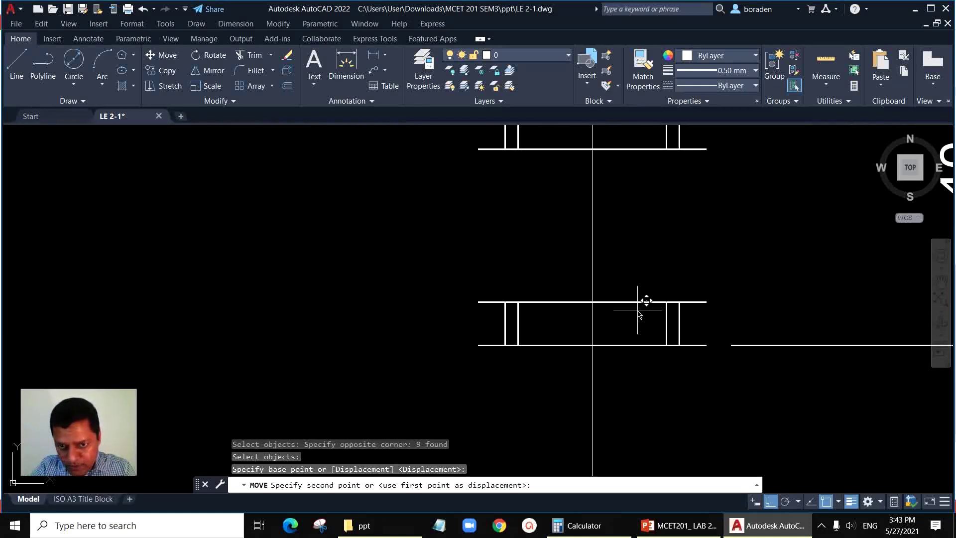
{"action": "left_click", "coordinate": [594, 303]}
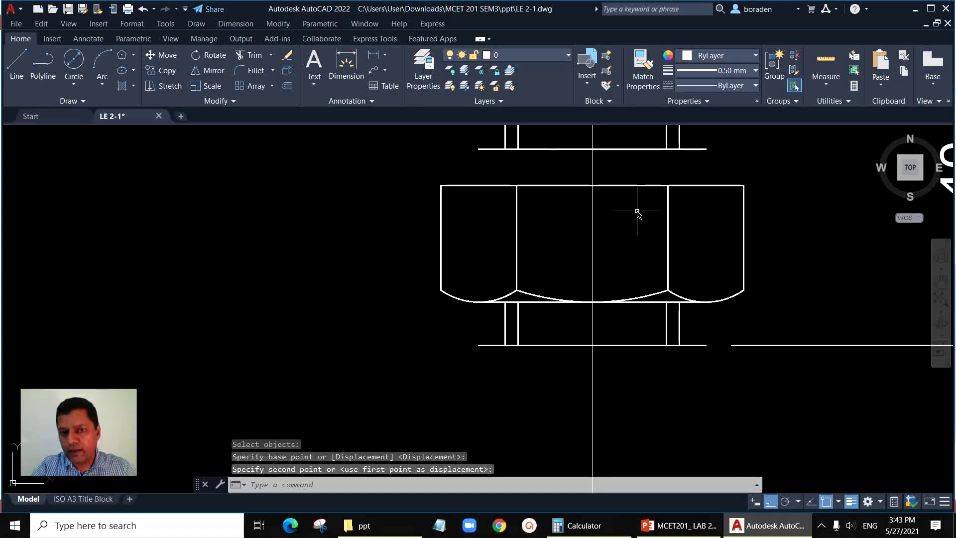
{"action": "scroll", "coordinate": [476, 368], "scroll_direction": "down", "scroll_amount": 2}
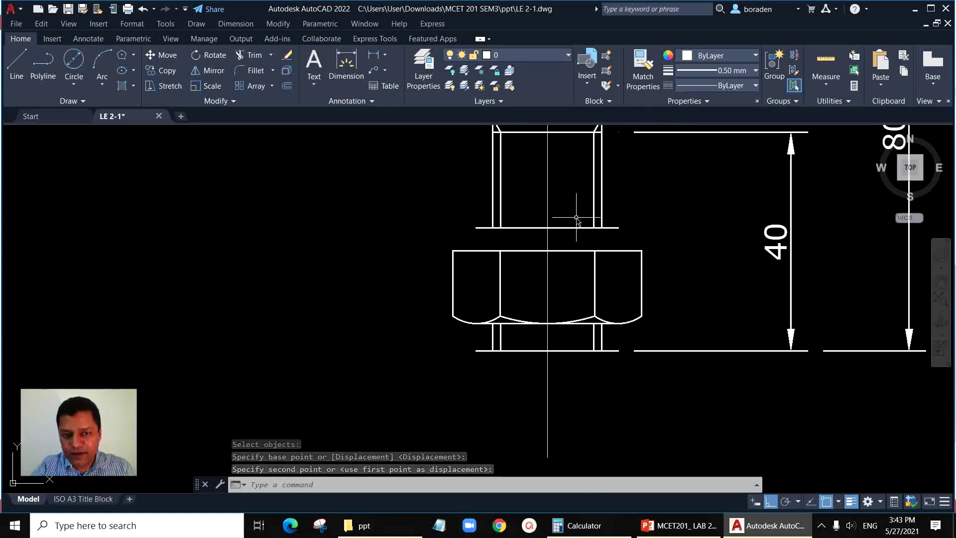
{"action": "scroll", "coordinate": [713, 304], "scroll_direction": "up", "scroll_amount": 2}
{"action": "scroll", "coordinate": [713, 304], "scroll_direction": "down", "scroll_amount": 3}
{"action": "scroll", "coordinate": [603, 279], "scroll_direction": "up", "scroll_amount": 3}
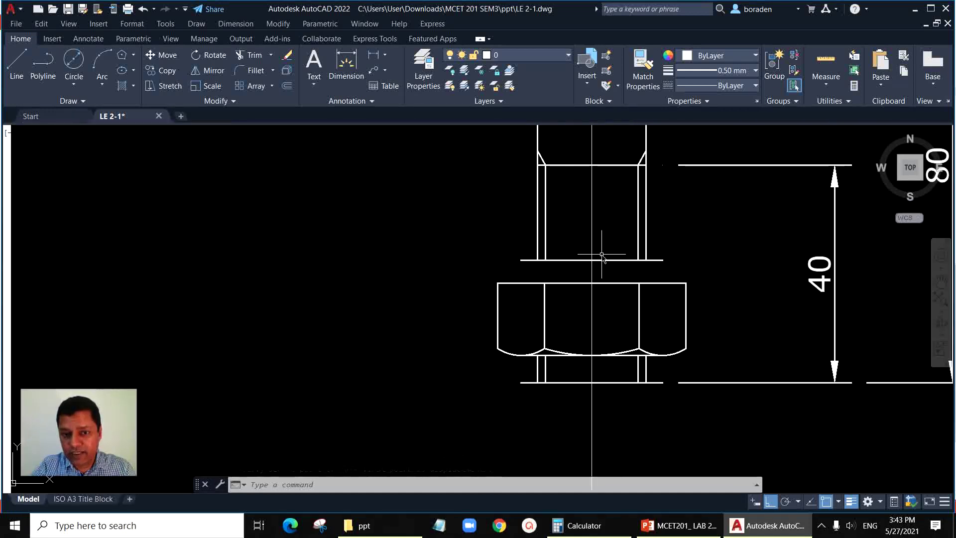
{"action": "left_click", "coordinate": [600, 302]}
Stretch the nut's top edge up to the line above and delete the duplicate line
{"action": "left_click", "coordinate": [600, 305]}
{"action": "left_click", "coordinate": [628, 305]}
{"action": "left_click", "coordinate": [626, 298]}
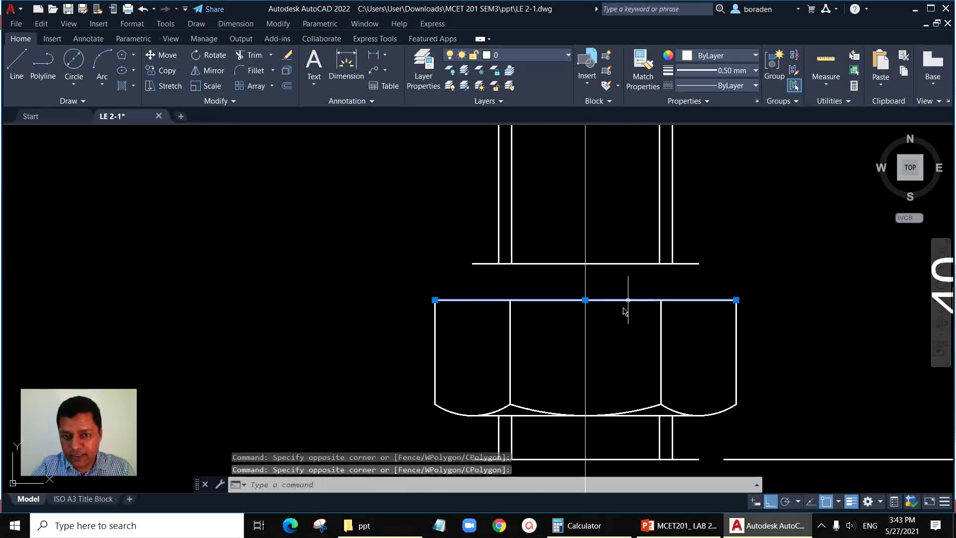
{"action": "left_click", "coordinate": [586, 300]}
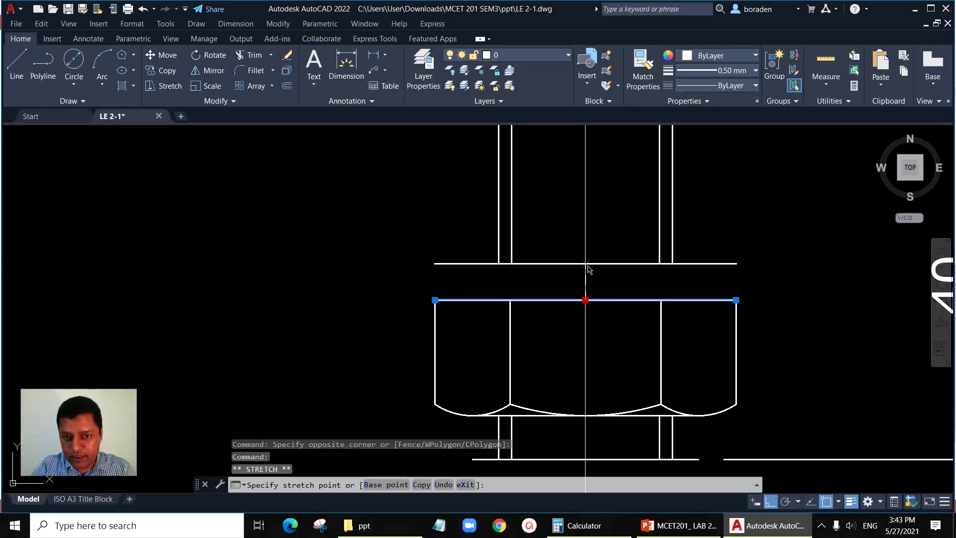
{"action": "left_click", "coordinate": [586, 264]}
{"action": "key", "text": "Escape"}
{"action": "left_click", "coordinate": [470, 237]}
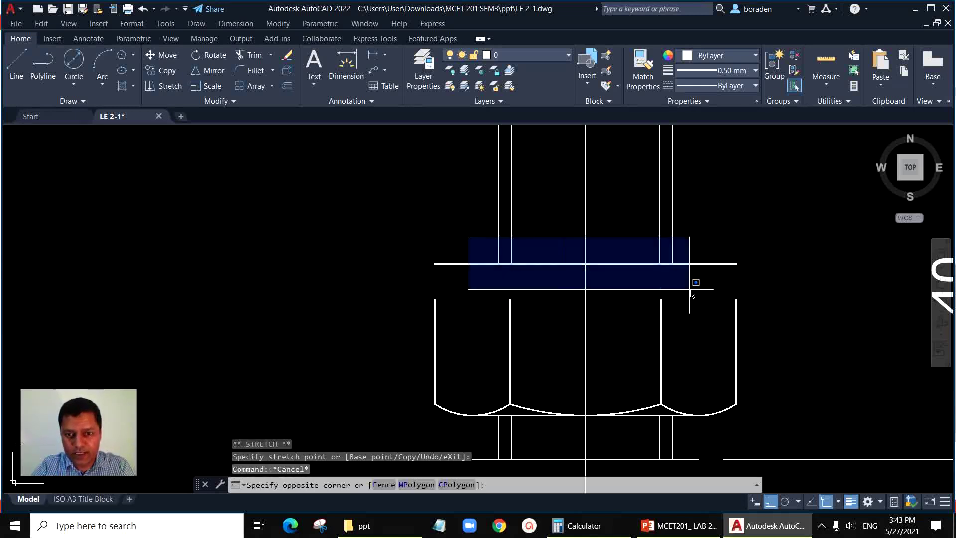
{"action": "left_click", "coordinate": [720, 290]}
{"action": "key", "text": "Delete"}
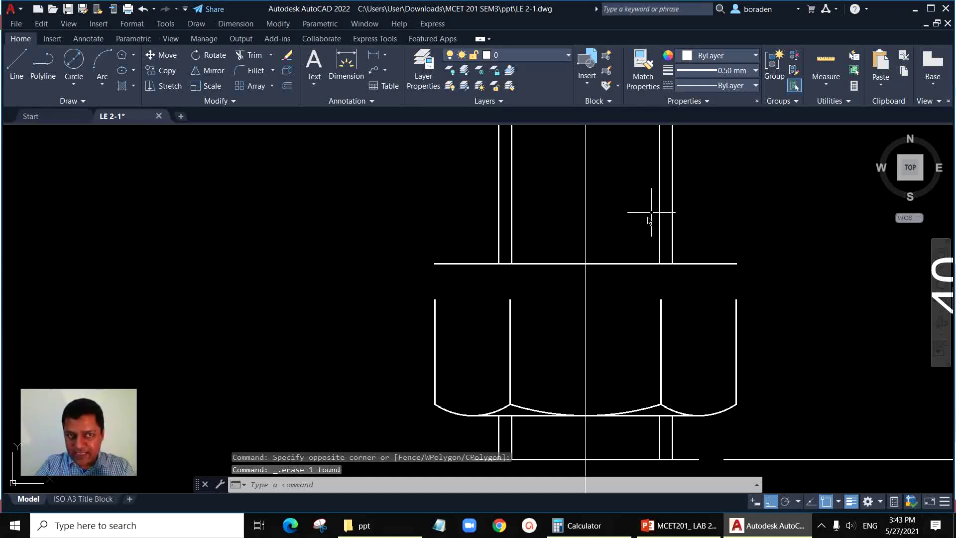
Extend the nut's four vertical lines up to its new top edge
{"action": "left_click", "coordinate": [270, 58]}
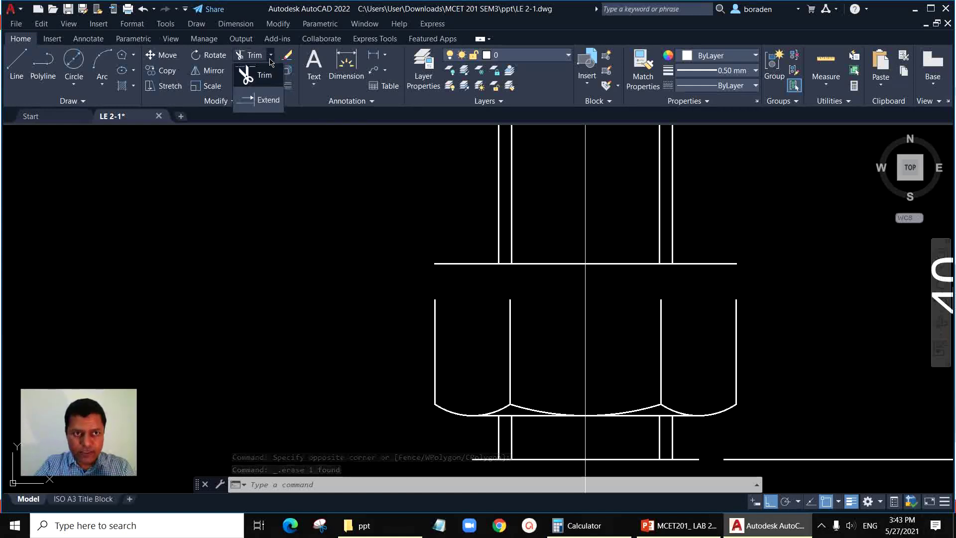
{"action": "left_click", "coordinate": [264, 100]}
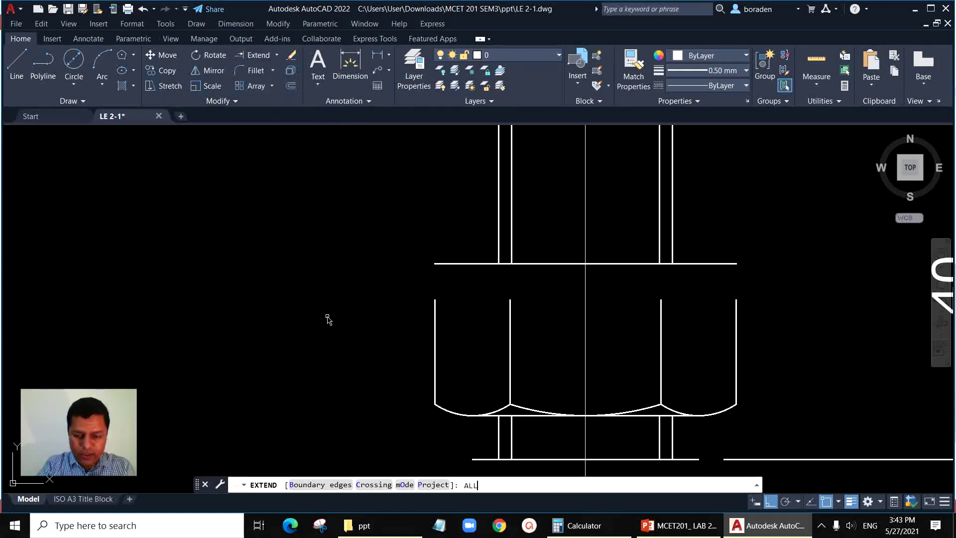
{"action": "key", "text": "Return"}
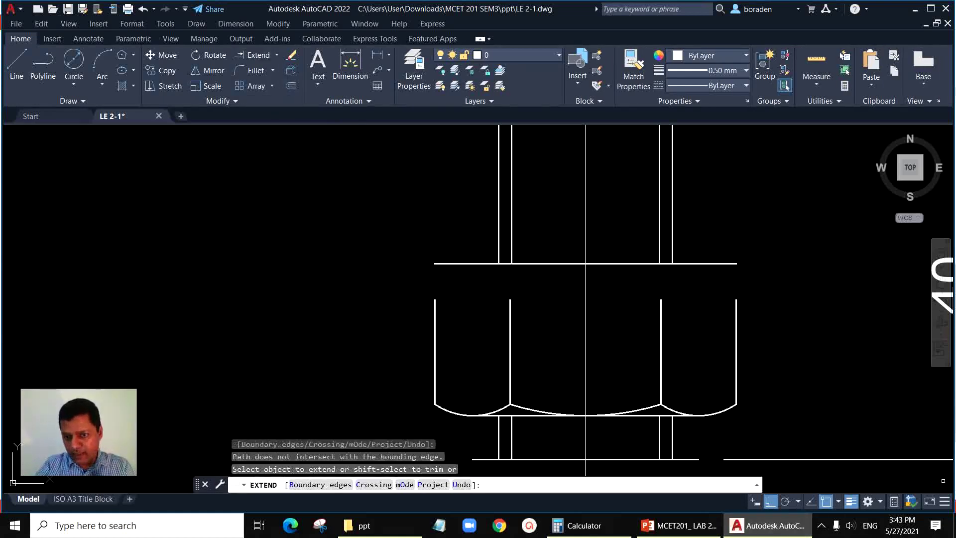
{"action": "left_click", "coordinate": [735, 312]}
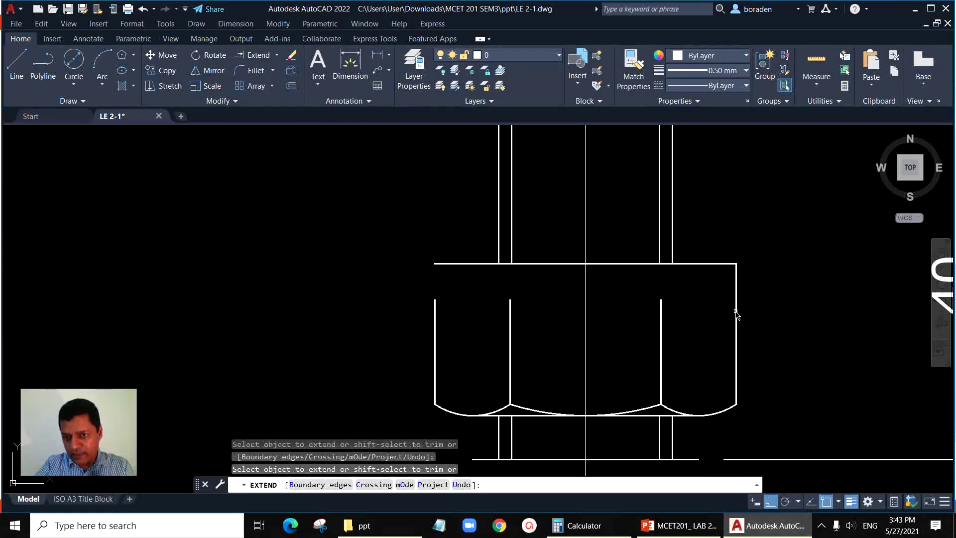
{"action": "left_click", "coordinate": [661, 313]}
{"action": "left_click", "coordinate": [509, 315]}
{"action": "left_click", "coordinate": [435, 314]}
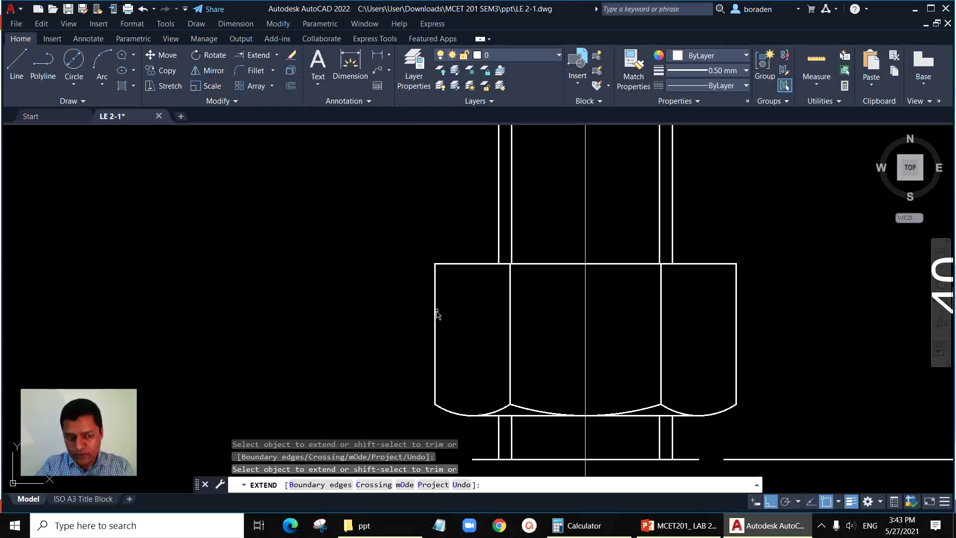
{"action": "key", "text": "Escape"}
{"action": "scroll", "coordinate": [405, 230], "scroll_direction": "down", "scroll_amount": 2}
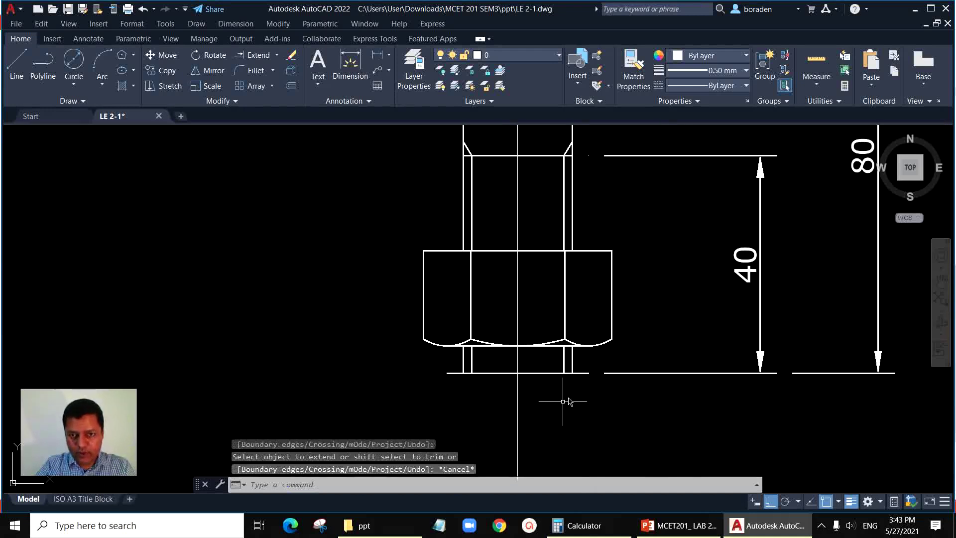
{"action": "scroll", "coordinate": [498, 408], "scroll_direction": "up", "scroll_amount": 2}
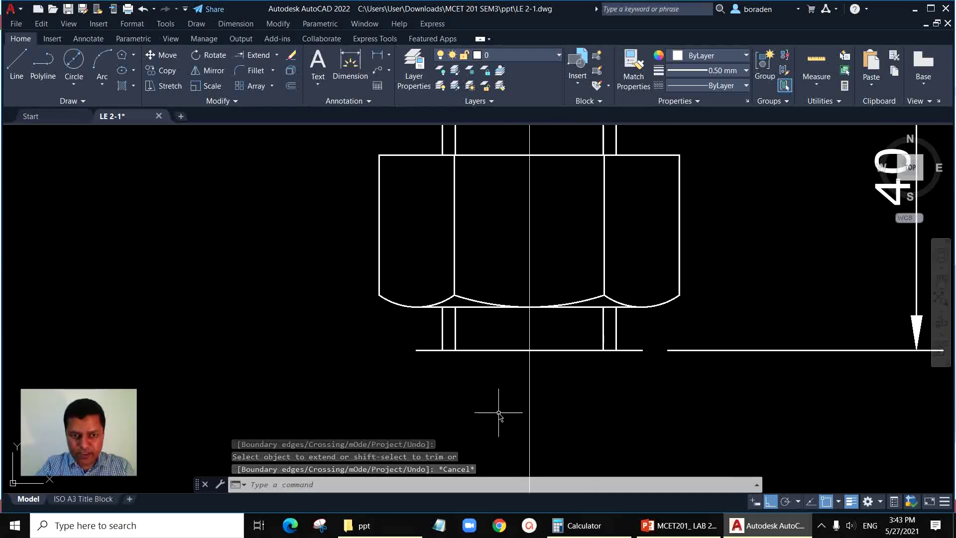
Chamfer the bolt end's bottom-right corner with 1.5 distances
{"action": "left_click", "coordinate": [273, 70]}
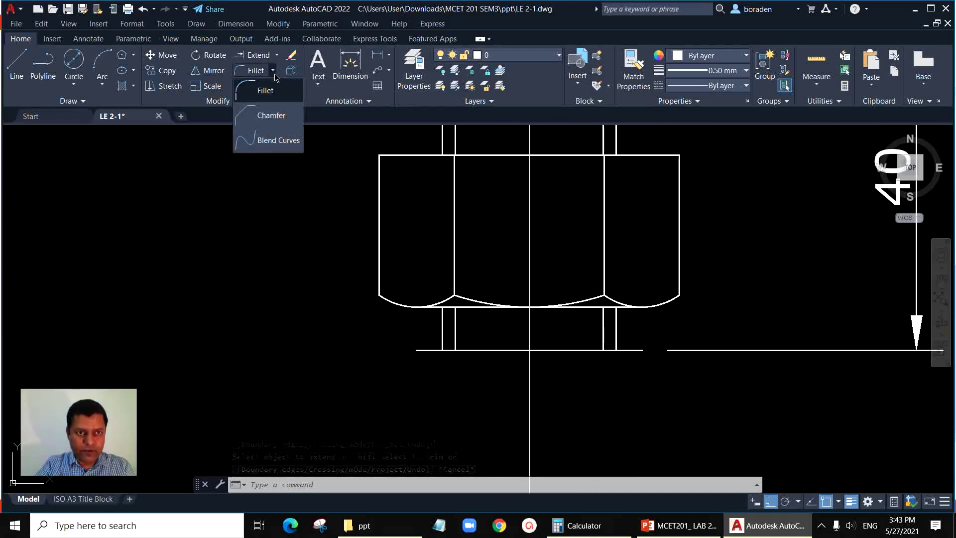
{"action": "left_click", "coordinate": [269, 117]}
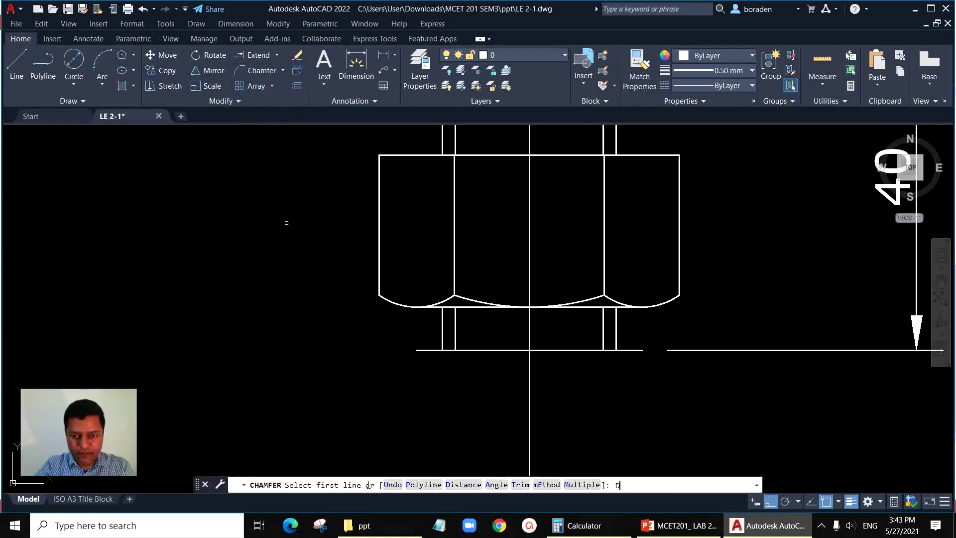
{"action": "type", "text": "D"}
{"action": "key", "text": "Return"}
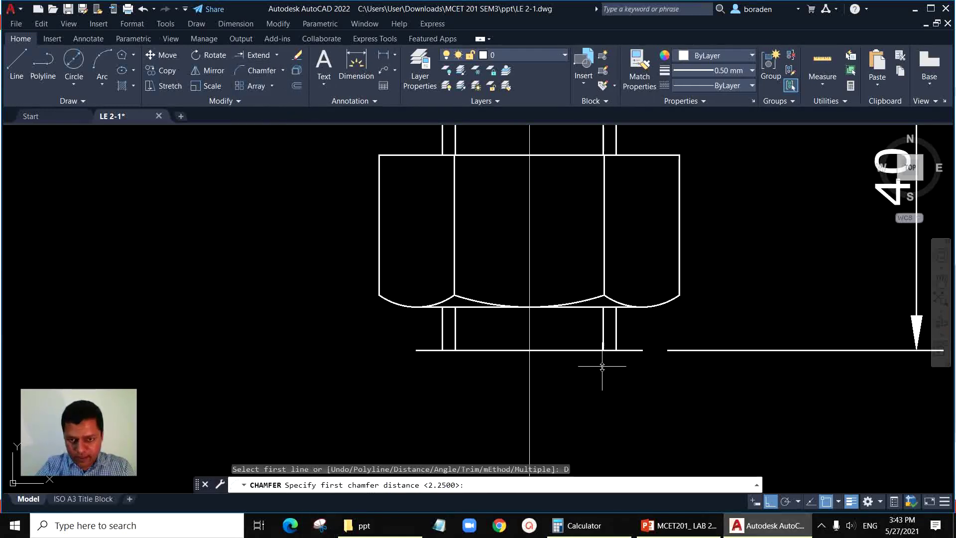
{"action": "scroll", "coordinate": [606, 361], "scroll_direction": "up", "scroll_amount": 2}
{"action": "left_click", "coordinate": [602, 343]}
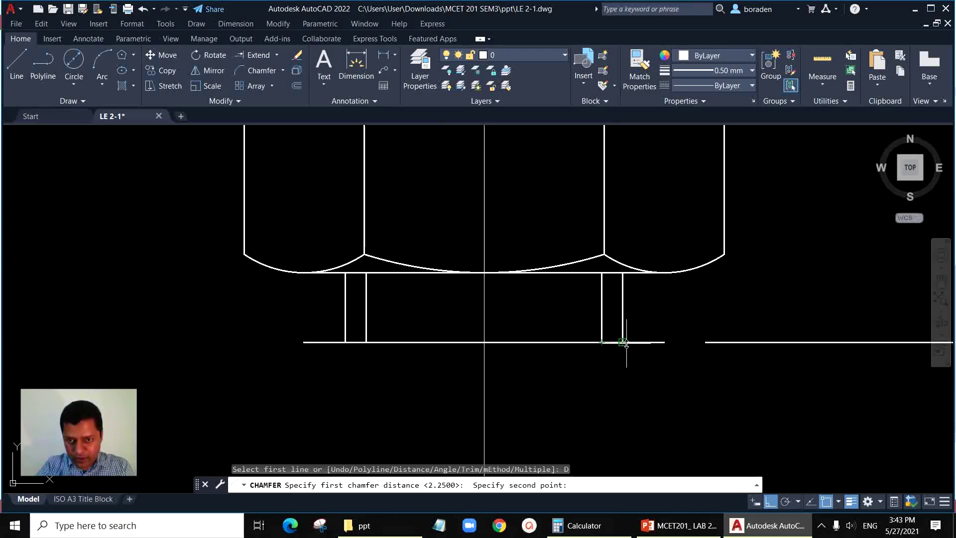
{"action": "left_click", "coordinate": [623, 342]}
{"action": "key", "text": "Return"}
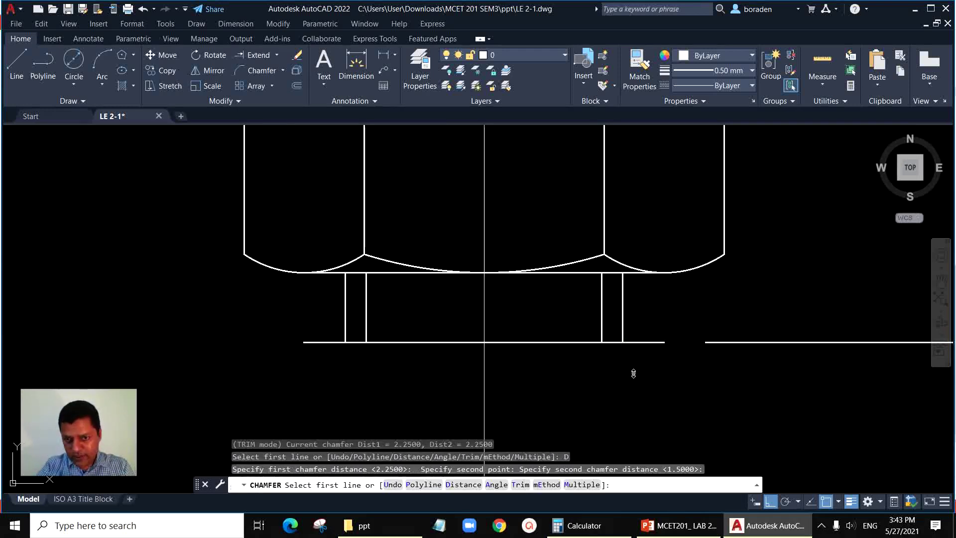
{"action": "left_click", "coordinate": [582, 342]}
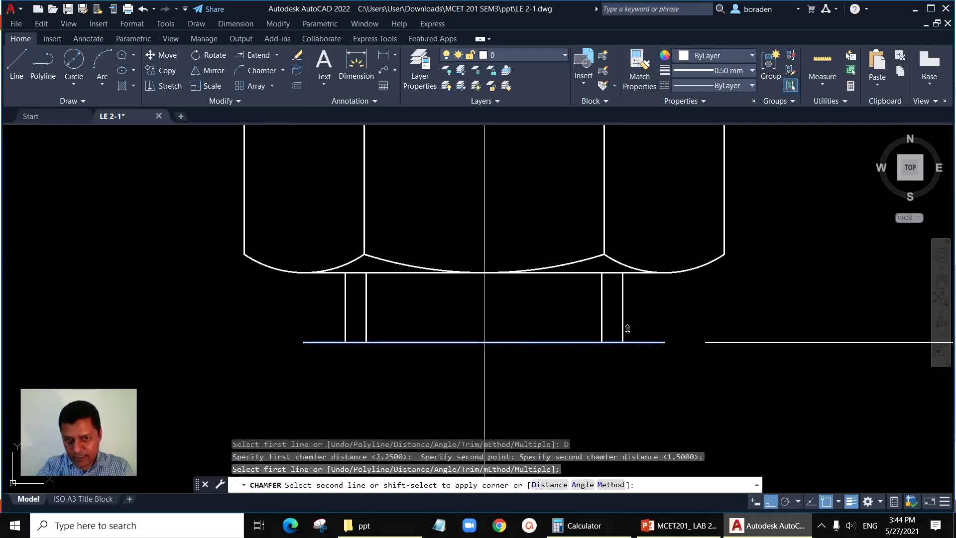
{"action": "left_click", "coordinate": [623, 321]}
Chamfer the bottom-left corner of the bolt end the same way
{"action": "right_click", "coordinate": [556, 391]}
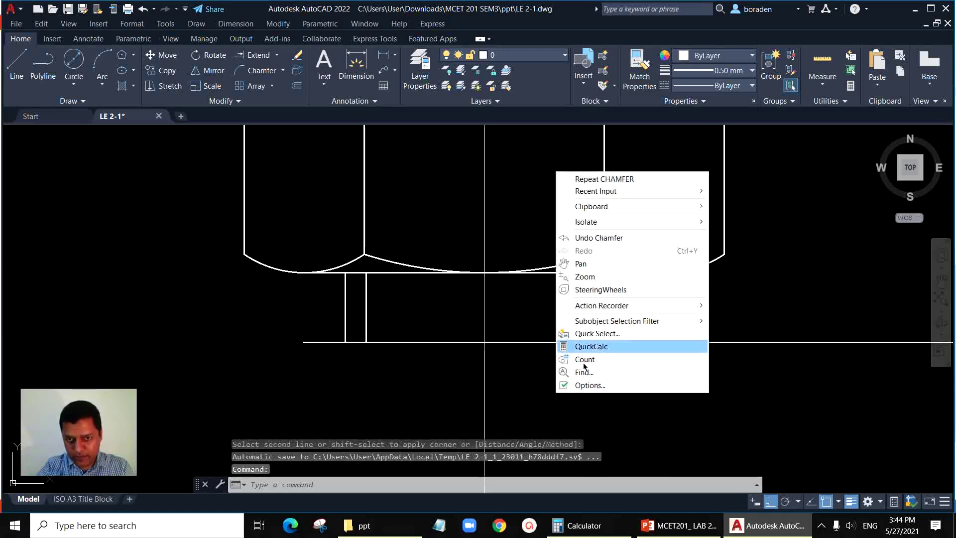
{"action": "left_click", "coordinate": [623, 178]}
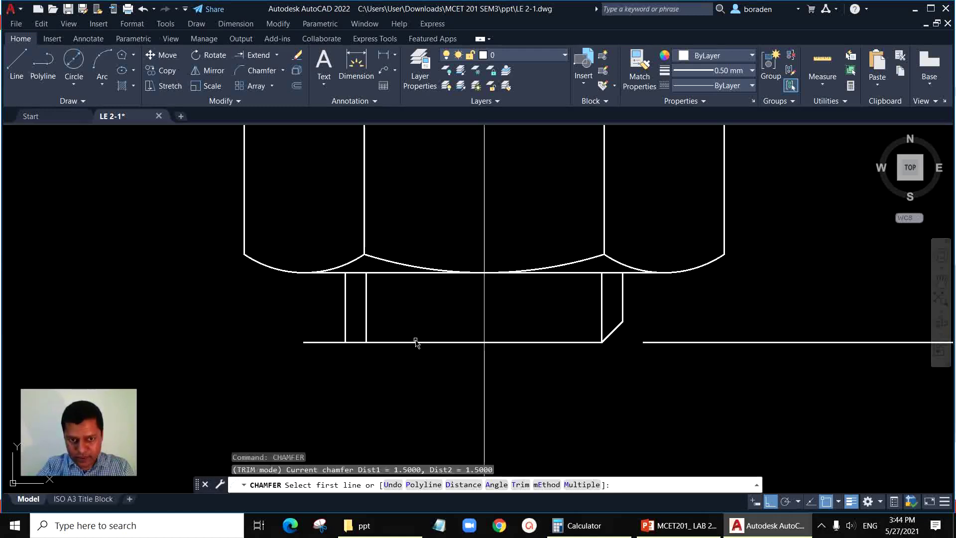
{"action": "left_click", "coordinate": [416, 344]}
{"action": "left_click", "coordinate": [346, 330]}
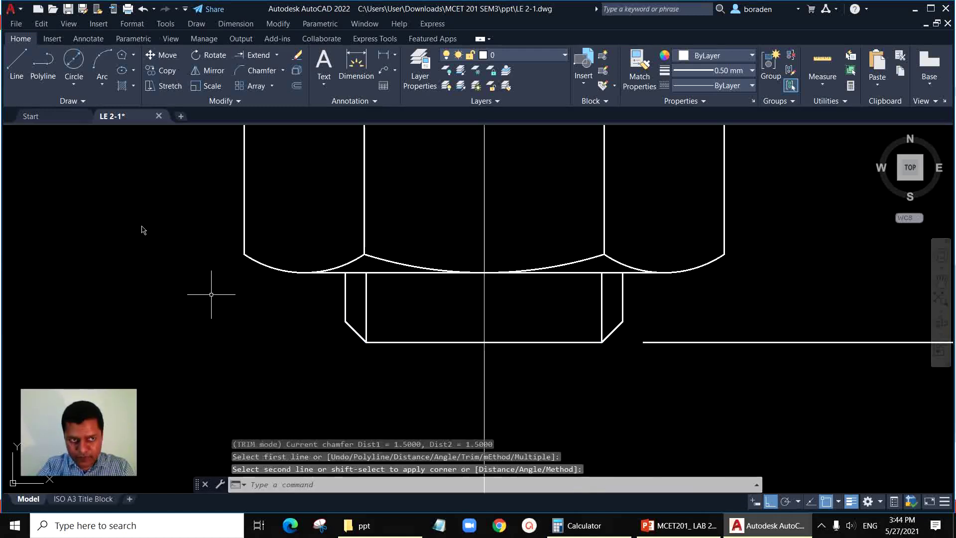
Draw a line joining the left and right chamfer corners
{"action": "left_click", "coordinate": [15, 68]}
{"action": "left_click", "coordinate": [345, 321]}
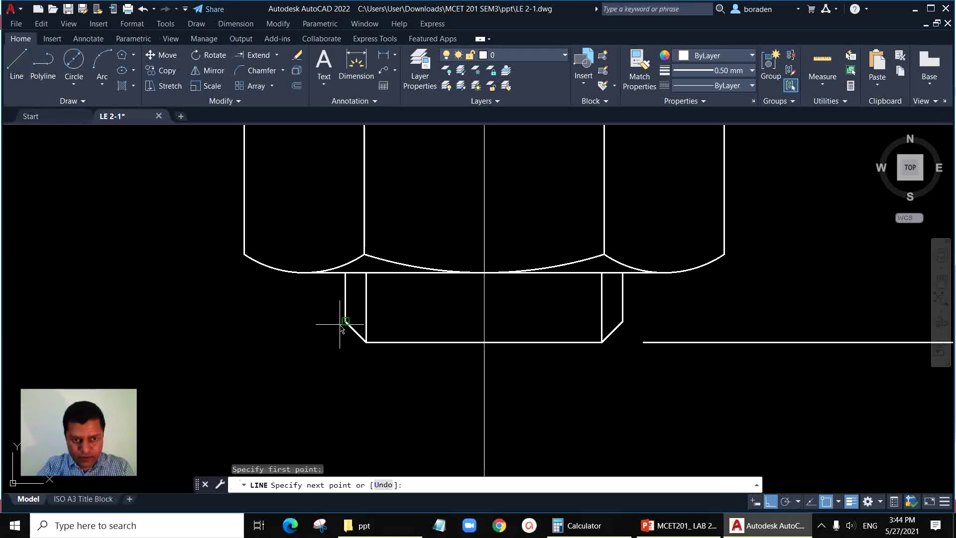
{"action": "left_click", "coordinate": [624, 323]}
{"action": "key", "text": "Return"}
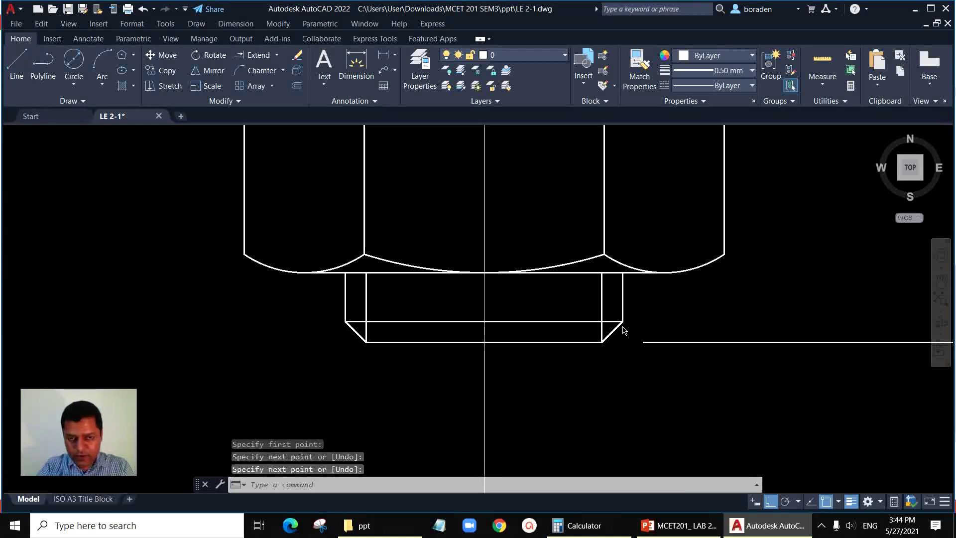
Delete the 80 and 40 dimensions
{"action": "scroll", "coordinate": [515, 378], "scroll_direction": "down", "scroll_amount": 4}
{"action": "scroll", "coordinate": [514, 379], "scroll_direction": "down", "scroll_amount": 4}
{"action": "left_click", "coordinate": [622, 297]}
{"action": "left_click", "coordinate": [534, 329]}
{"action": "key", "text": "Delete"}
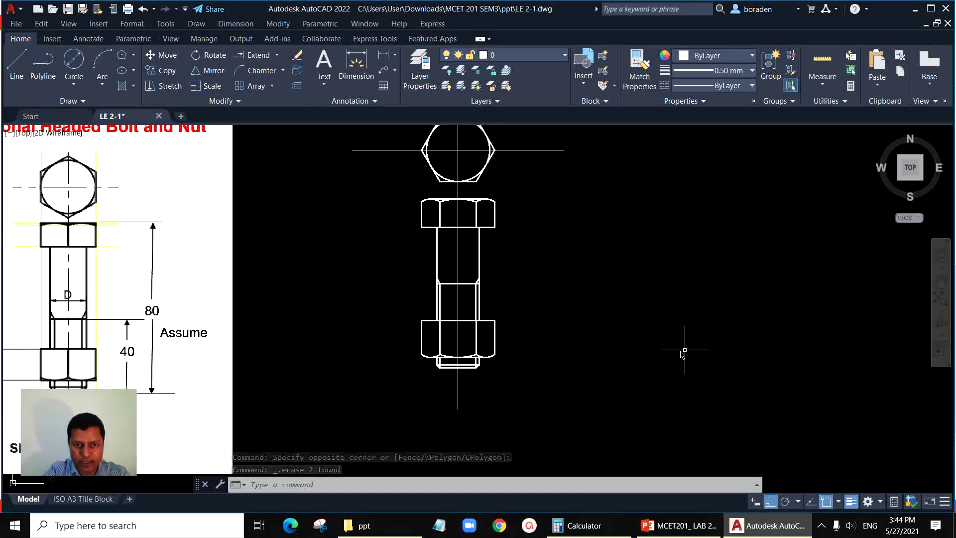
{"action": "scroll", "coordinate": [678, 354], "scroll_direction": "down", "scroll_amount": 2}
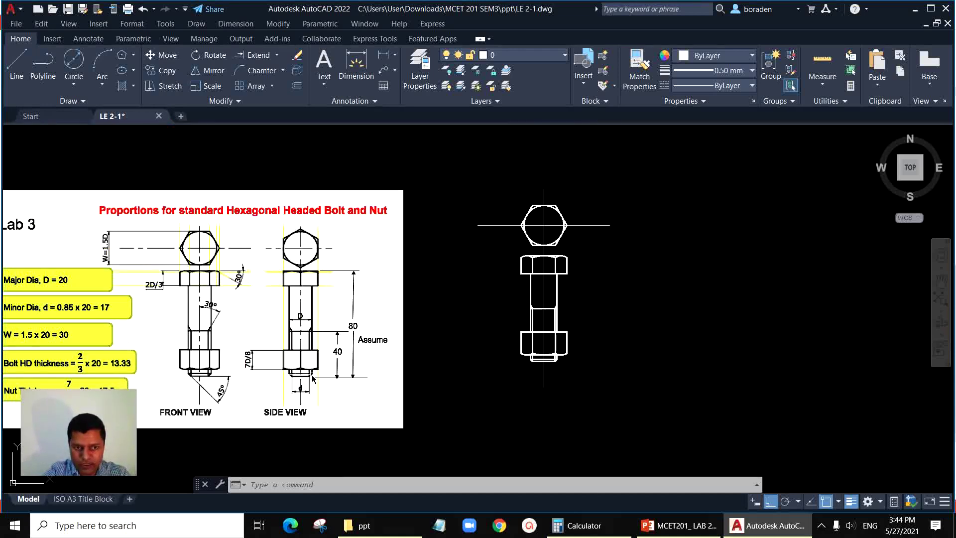
{"action": "scroll", "coordinate": [311, 379], "scroll_direction": "up", "scroll_amount": 2}
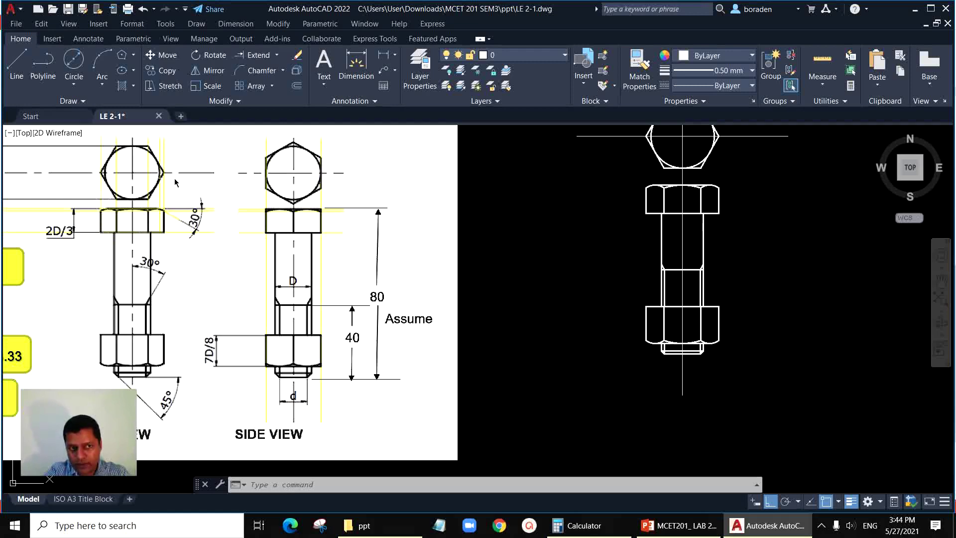
{"action": "scroll", "coordinate": [468, 246], "scroll_direction": "down", "scroll_amount": 2}
{"action": "scroll", "coordinate": [297, 212], "scroll_direction": "up", "scroll_amount": 2}
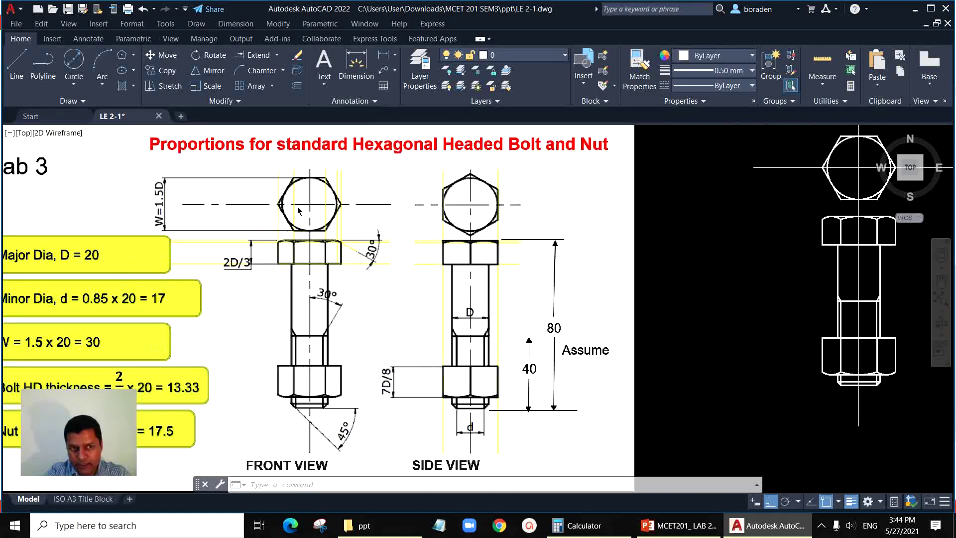
{"action": "scroll", "coordinate": [296, 209], "scroll_direction": "up", "scroll_amount": 2}
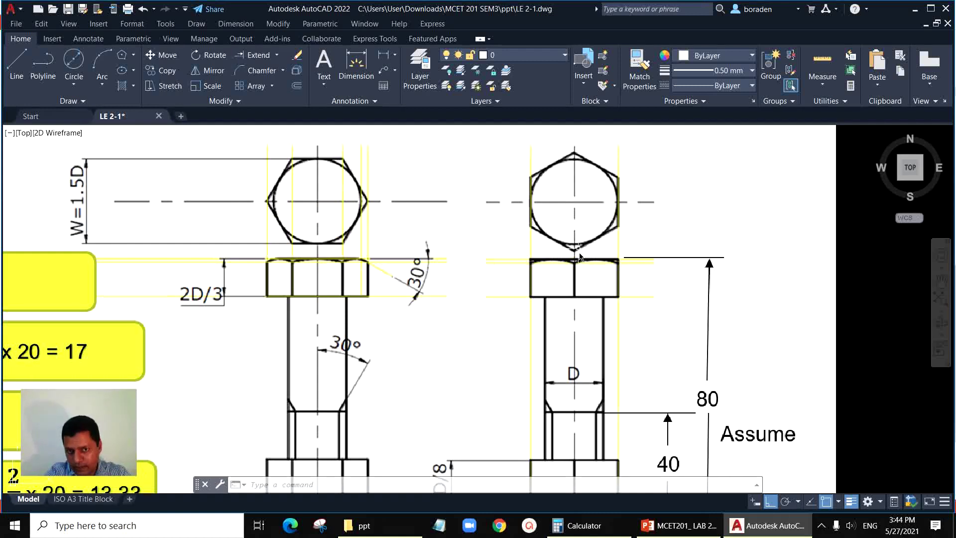
{"action": "scroll", "coordinate": [189, 312], "scroll_direction": "down", "scroll_amount": 4}
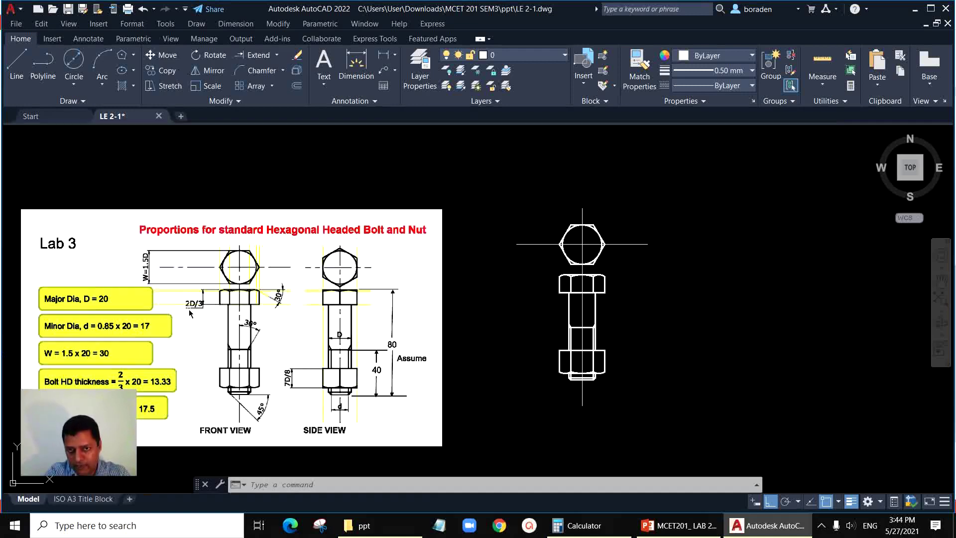
{"action": "scroll", "coordinate": [647, 333], "scroll_direction": "up", "scroll_amount": 3}
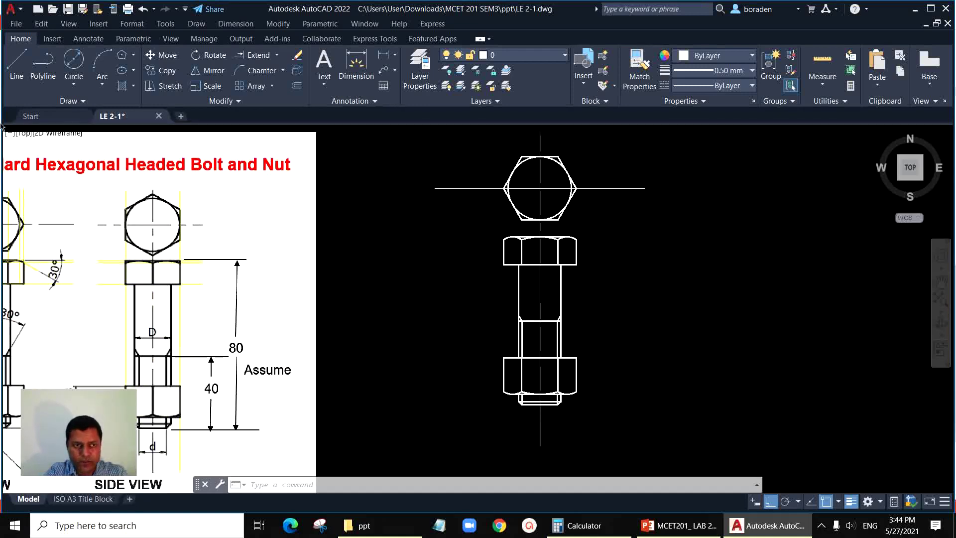
Draw a temporary vertical line to the right of the bolt
{"action": "left_click", "coordinate": [16, 62]}
{"action": "left_click", "coordinate": [655, 268]}
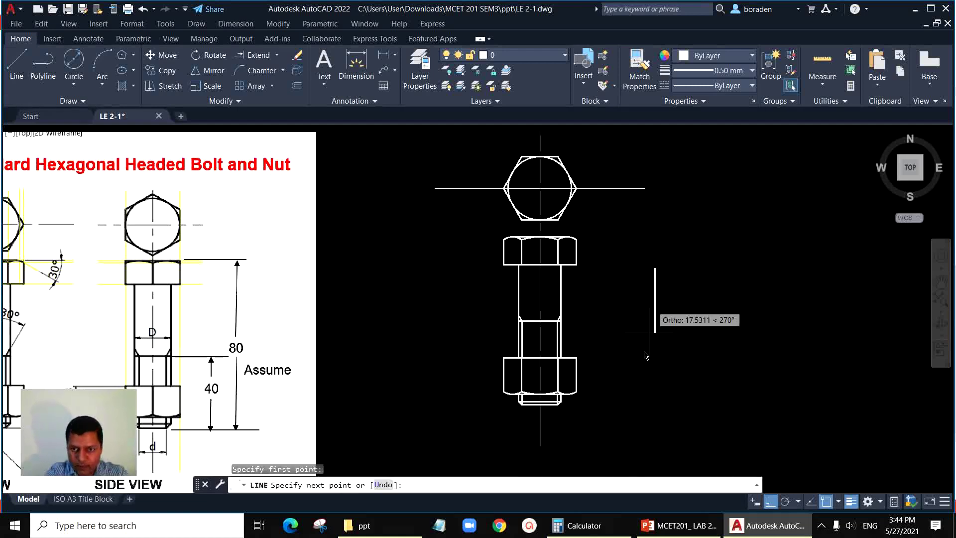
{"action": "left_click", "coordinate": [655, 352]}
{"action": "key", "text": "Return"}
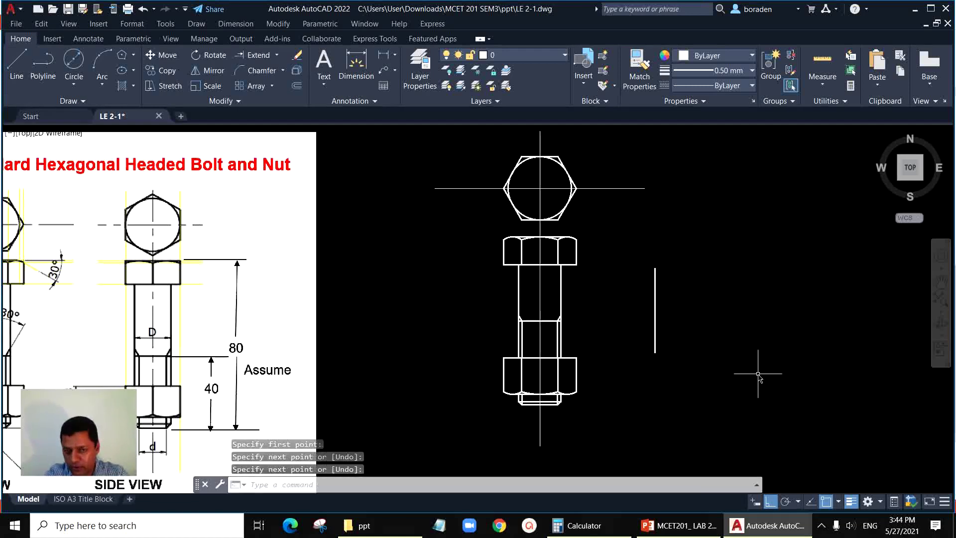
Mirror all 39 bolt objects about the vertical line, keeping the original
{"action": "scroll", "coordinate": [533, 319], "scroll_direction": "down", "scroll_amount": 2}
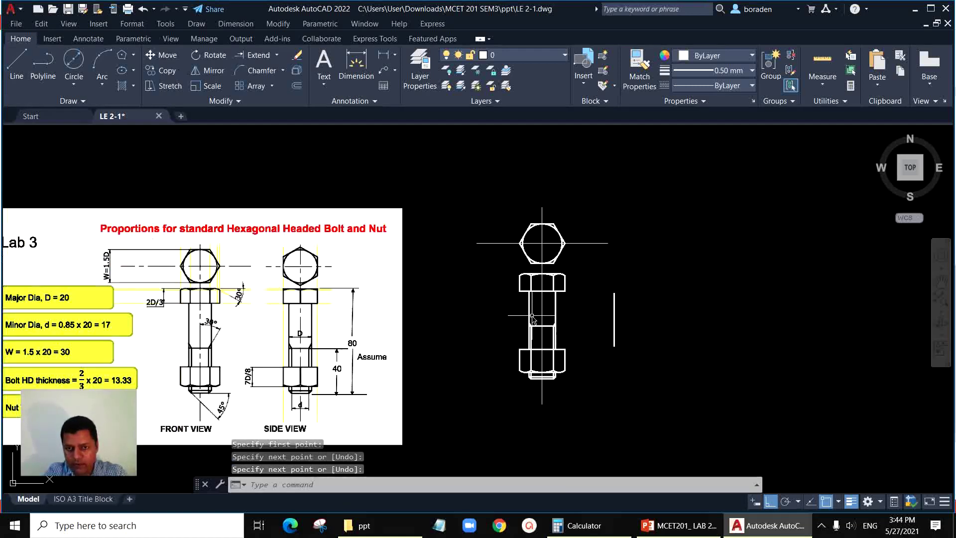
{"action": "left_click", "coordinate": [456, 183]}
{"action": "key", "text": "Escape"}
{"action": "left_click", "coordinate": [208, 70]}
{"action": "left_click", "coordinate": [459, 168]}
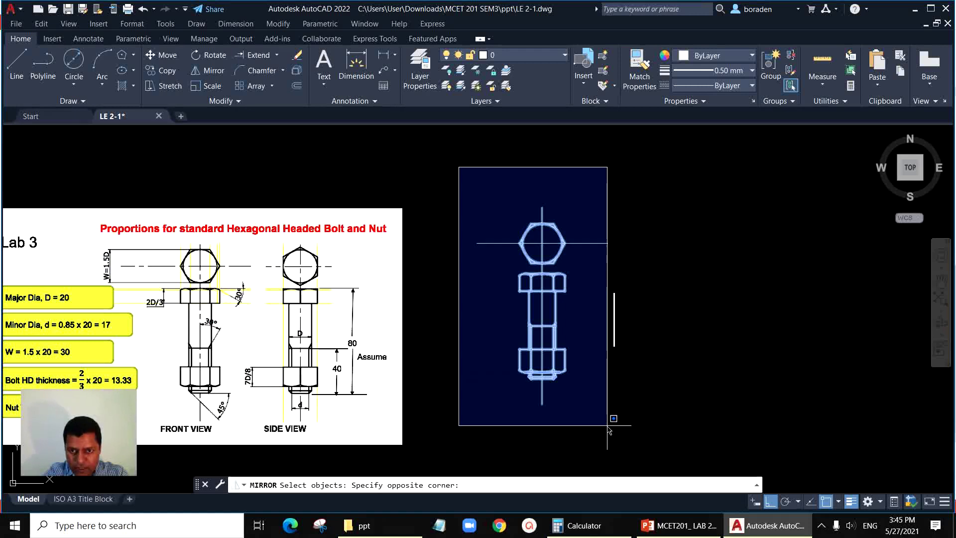
{"action": "left_click", "coordinate": [639, 445]}
{"action": "key", "text": "Return"}
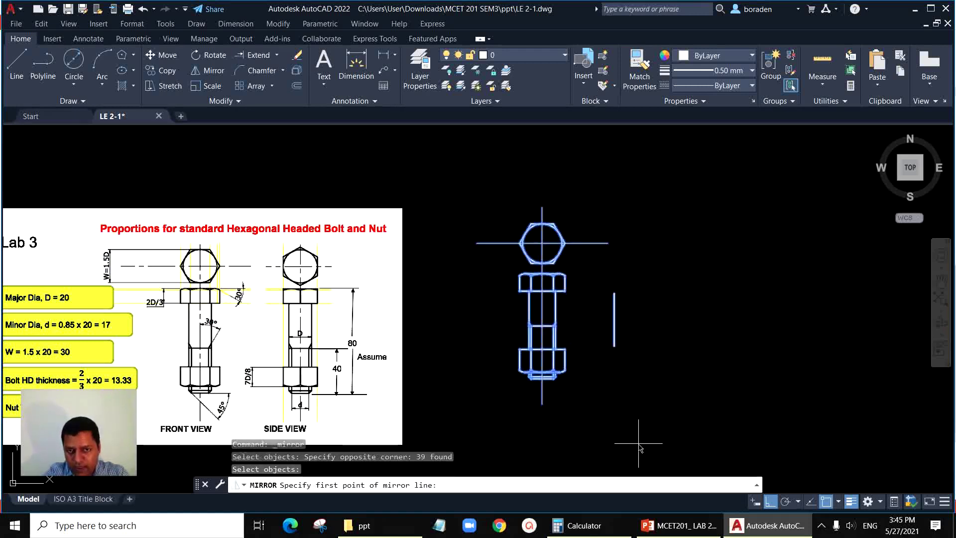
{"action": "left_click", "coordinate": [614, 294]}
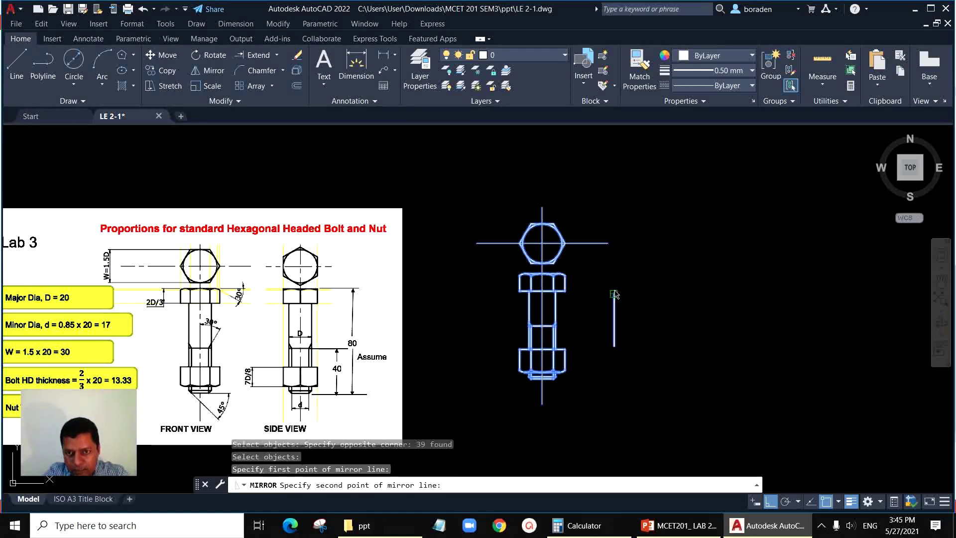
{"action": "left_click", "coordinate": [615, 345]}
{"action": "key", "text": "Return"}
Erase the temporary vertical mirror line
{"action": "left_click", "coordinate": [635, 316]}
{"action": "left_click", "coordinate": [602, 327]}
{"action": "key", "text": "Delete"}
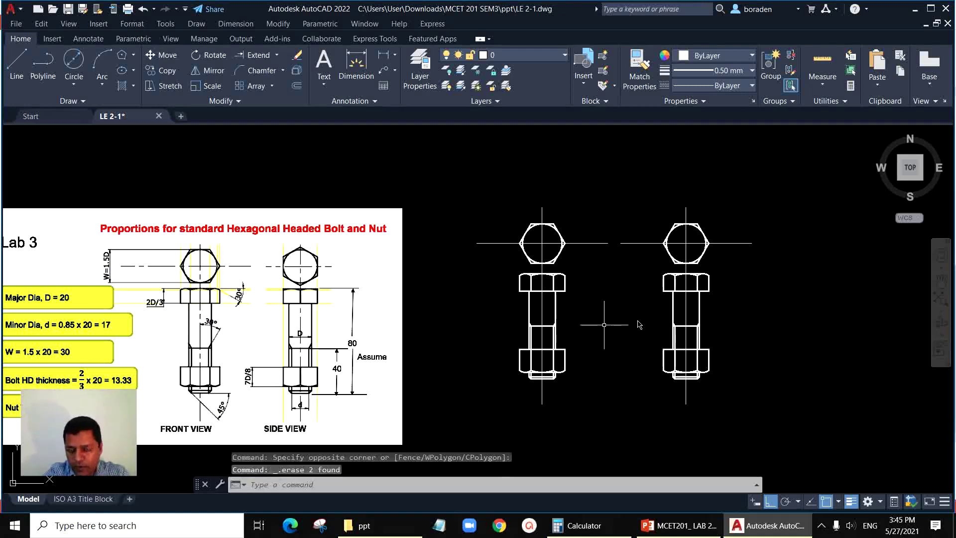
Delete the bolt head outline from the right-hand copy
{"action": "scroll", "coordinate": [687, 244], "scroll_direction": "up", "scroll_amount": 4}
{"action": "left_click", "coordinate": [594, 320]}
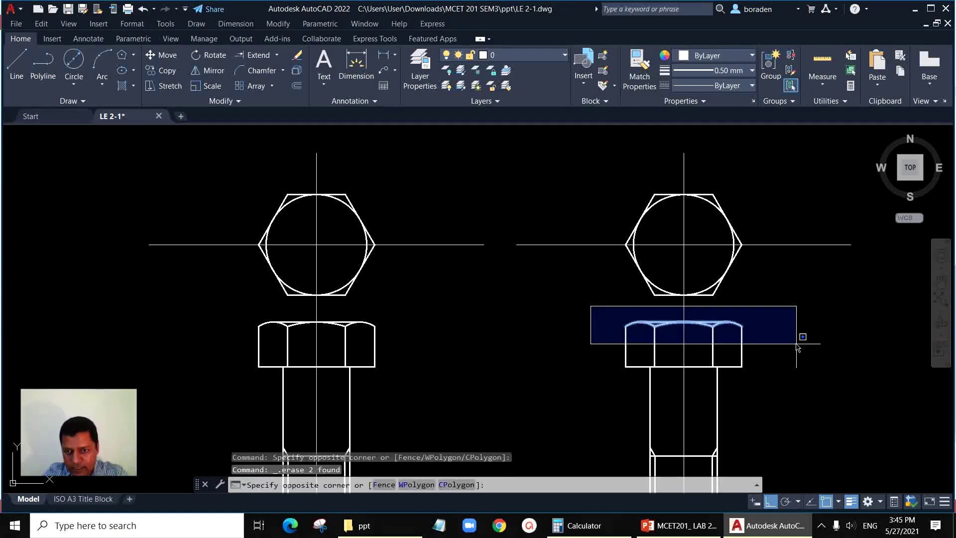
{"action": "left_click", "coordinate": [797, 374]}
{"action": "key", "text": "Delete"}
{"action": "scroll", "coordinate": [747, 389], "scroll_direction": "down", "scroll_amount": 4}
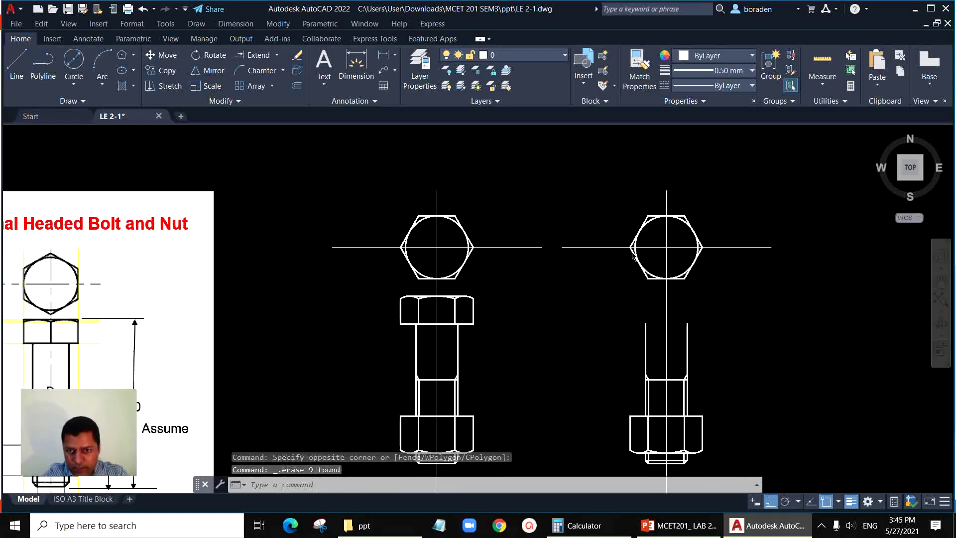
{"action": "scroll", "coordinate": [672, 400], "scroll_direction": "up", "scroll_amount": 5}
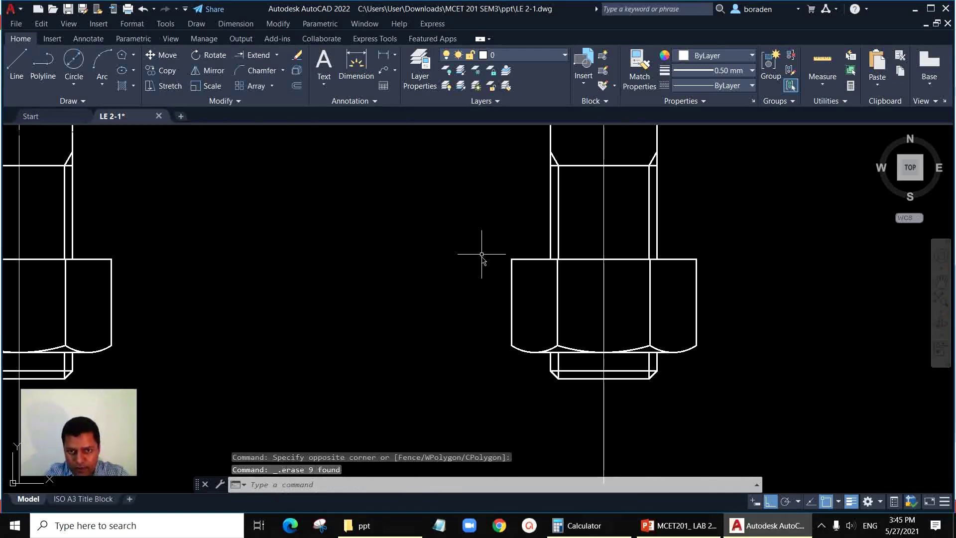
Delete the nut outline from the right-hand copy
{"action": "left_click", "coordinate": [478, 240]}
{"action": "left_click", "coordinate": [755, 358]}
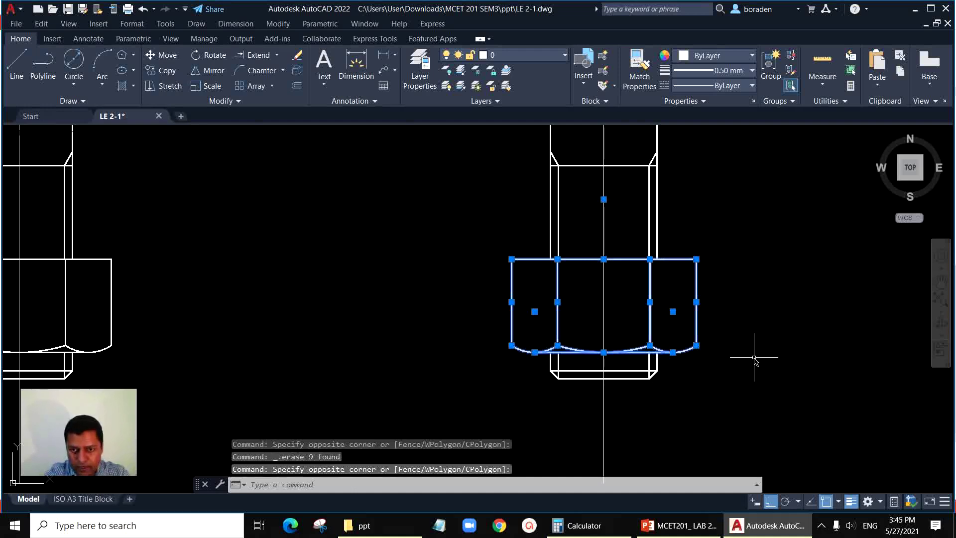
{"action": "key", "text": "Delete"}
{"action": "scroll", "coordinate": [703, 417], "scroll_direction": "down", "scroll_amount": 4}
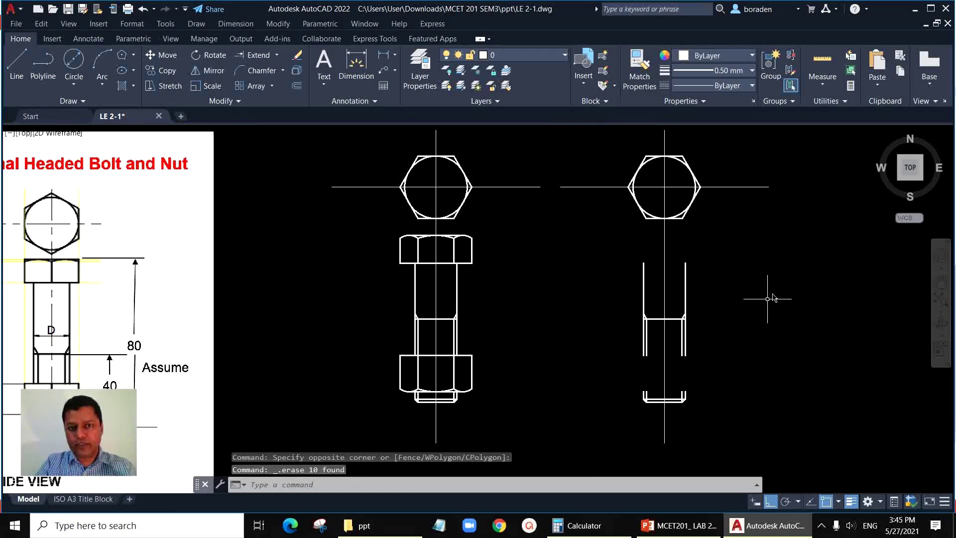
{"action": "scroll", "coordinate": [772, 298], "scroll_direction": "down", "scroll_amount": 3}
{"action": "scroll", "coordinate": [719, 229], "scroll_direction": "up", "scroll_amount": 3}
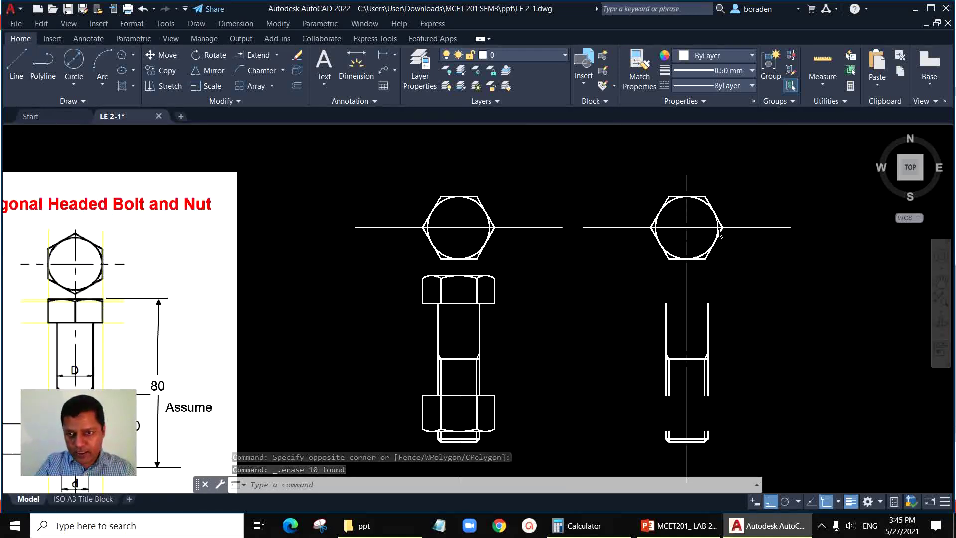
{"action": "scroll", "coordinate": [719, 229], "scroll_direction": "up", "scroll_amount": 2}
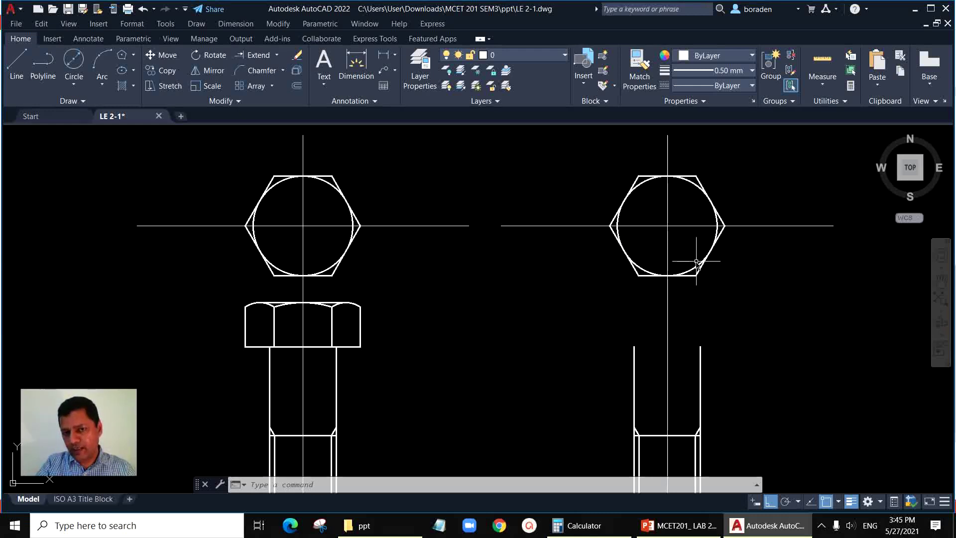
Rotate the right copy's hexagon 90° about its centre
{"action": "left_click", "coordinate": [212, 56]}
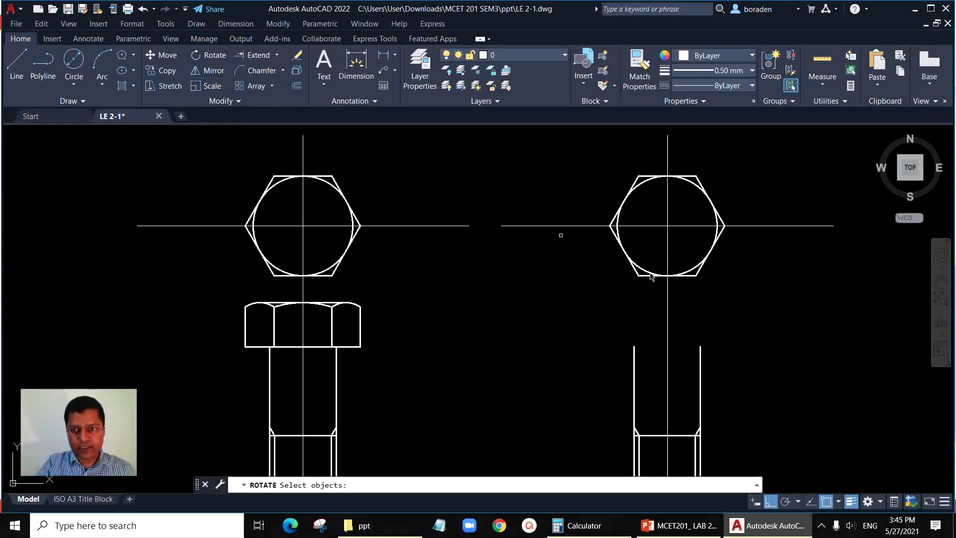
{"action": "left_click", "coordinate": [694, 277]}
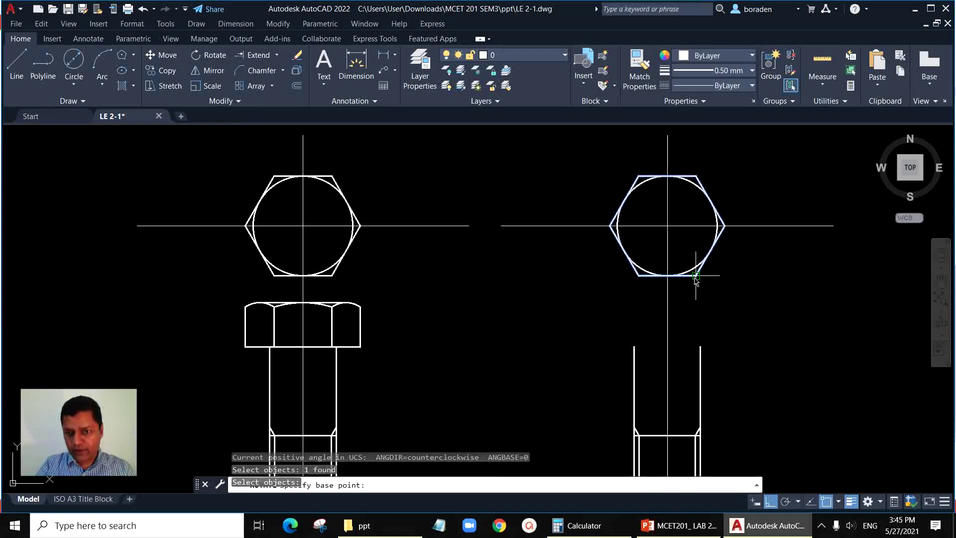
{"action": "key", "text": "Return"}
{"action": "left_click", "coordinate": [668, 226]}
{"action": "type", "text": "90"}
{"action": "key", "text": "Return"}
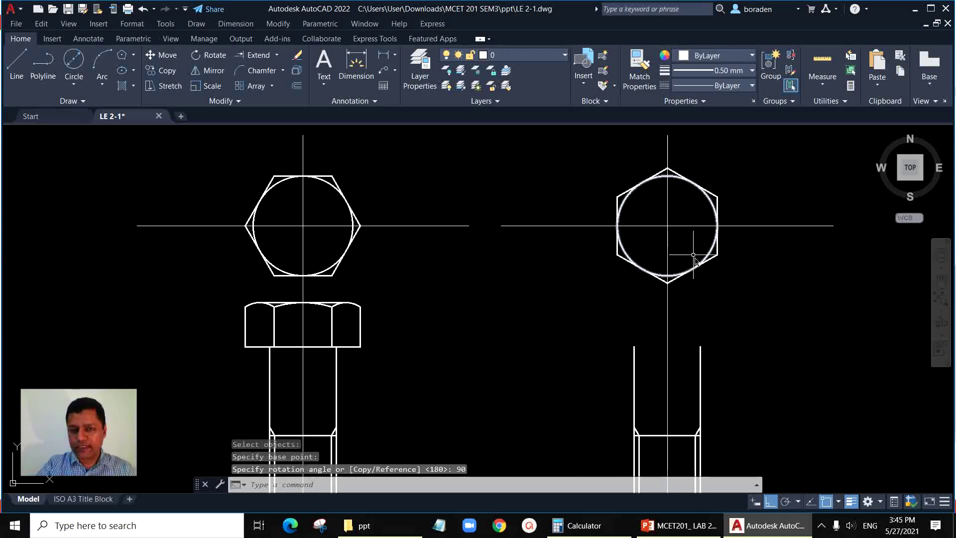
Set the current lineweight to ByLayer and the colour to yellow
{"action": "left_click", "coordinate": [742, 70]}
{"action": "scroll", "coordinate": [742, 143], "scroll_direction": "up", "scroll_amount": 5}
{"action": "left_click", "coordinate": [717, 85]}
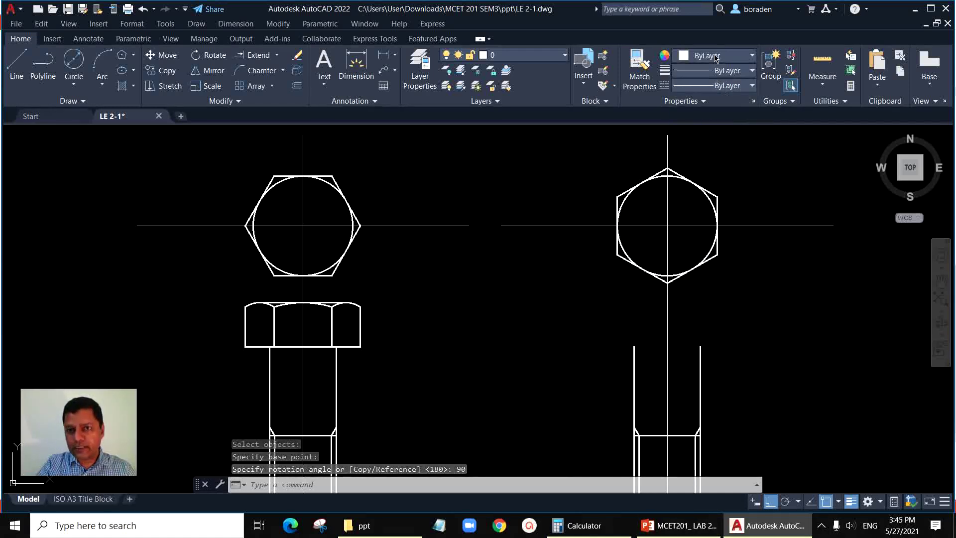
{"action": "left_click", "coordinate": [715, 58]}
{"action": "left_click", "coordinate": [726, 128]}
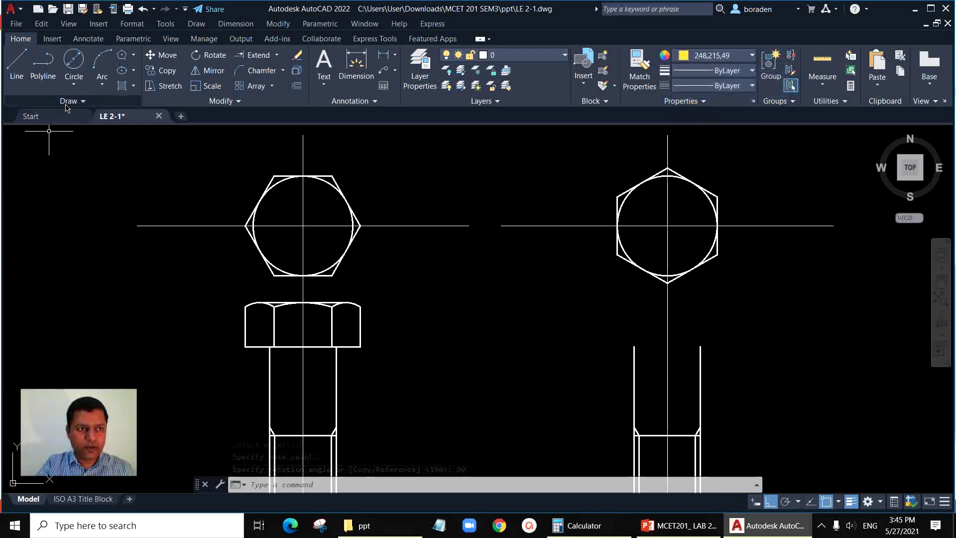
Add vertical construction lines through the hexagon's left and right corners
{"action": "left_click", "coordinate": [66, 105]}
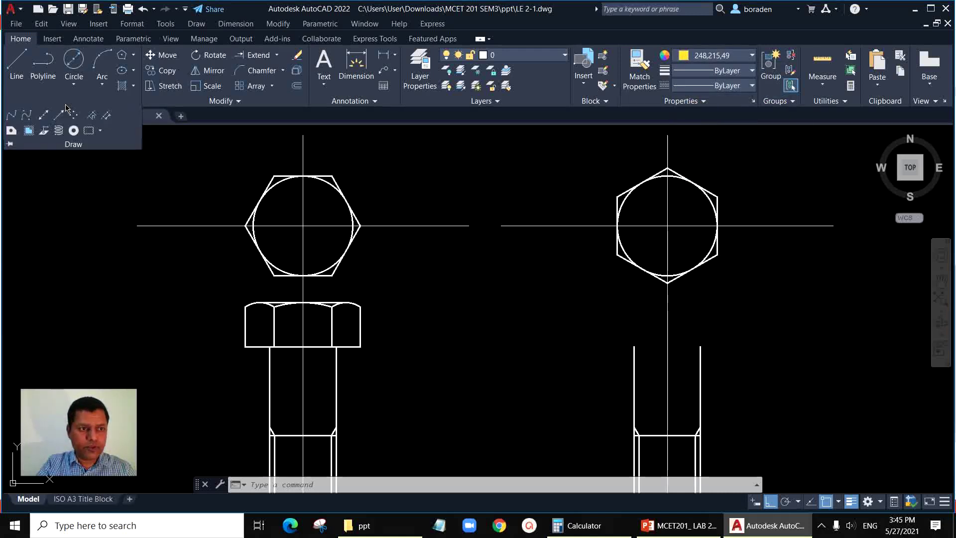
{"action": "left_click", "coordinate": [617, 256]}
{"action": "left_click", "coordinate": [618, 299]}
{"action": "key", "text": "Return"}
{"action": "right_click", "coordinate": [733, 284]}
{"action": "left_click", "coordinate": [747, 291]}
{"action": "left_click", "coordinate": [717, 255]}
{"action": "left_click", "coordinate": [718, 314]}
{"action": "key", "text": "Return"}
Add horizontal construction lines at the bolt head's bottom, top and arc end
{"action": "right_click", "coordinate": [475, 314]}
{"action": "left_click", "coordinate": [521, 94]}
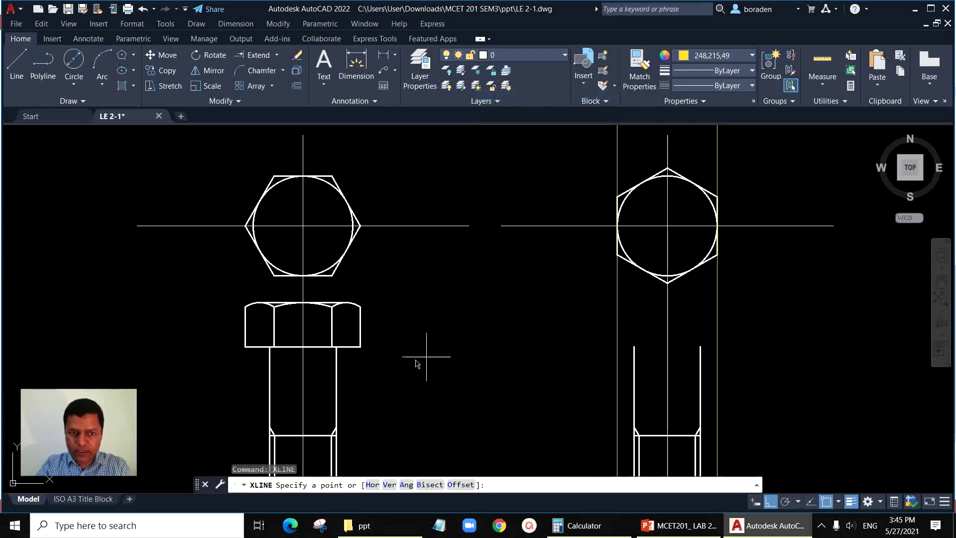
{"action": "left_click", "coordinate": [355, 349]}
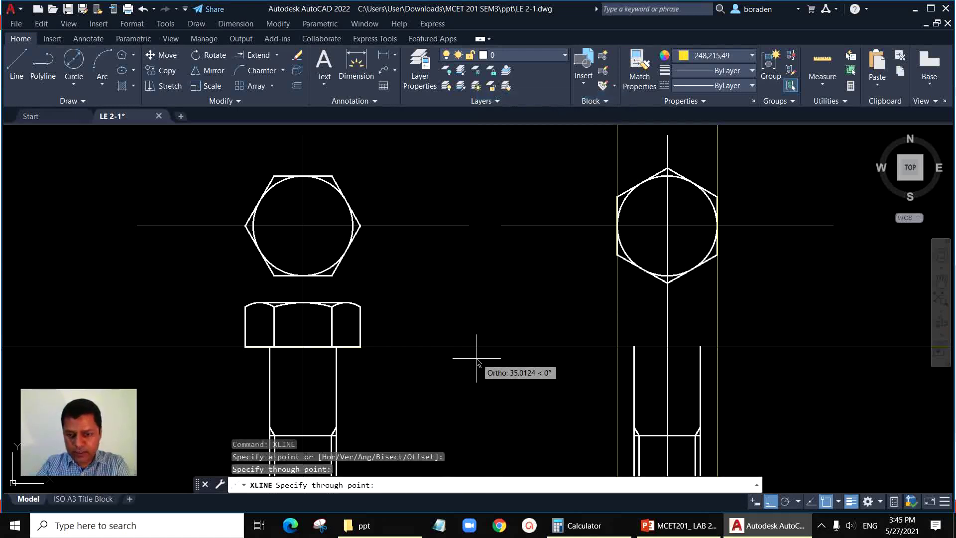
{"action": "left_click", "coordinate": [477, 358]}
{"action": "key", "text": "Return"}
{"action": "right_click", "coordinate": [430, 294]}
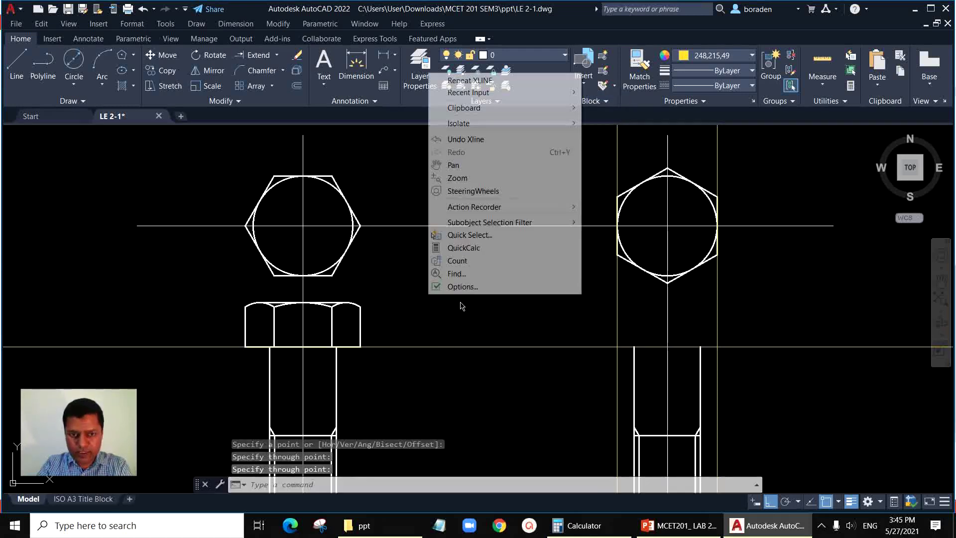
{"action": "left_click", "coordinate": [479, 85]}
{"action": "left_click", "coordinate": [347, 329]}
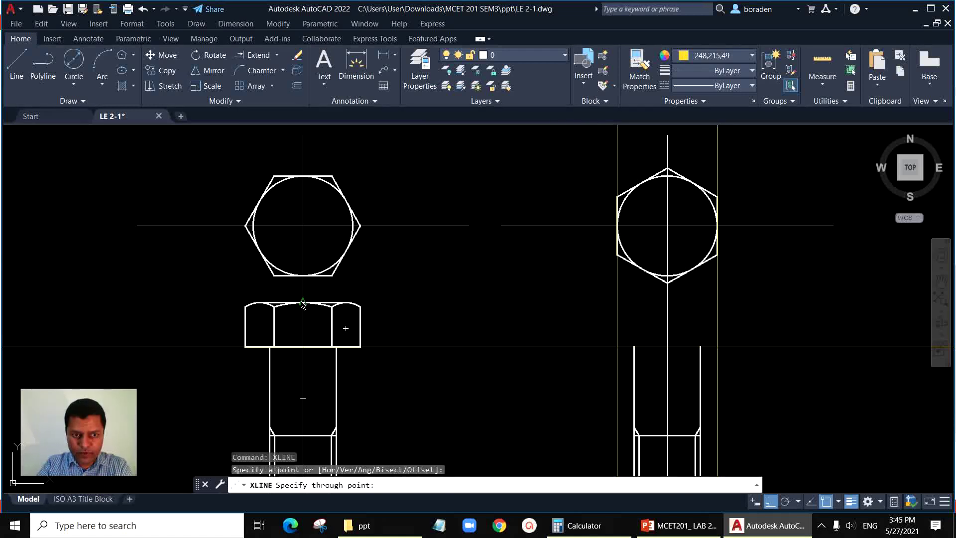
{"action": "left_click", "coordinate": [441, 317]}
{"action": "key", "text": "Return"}
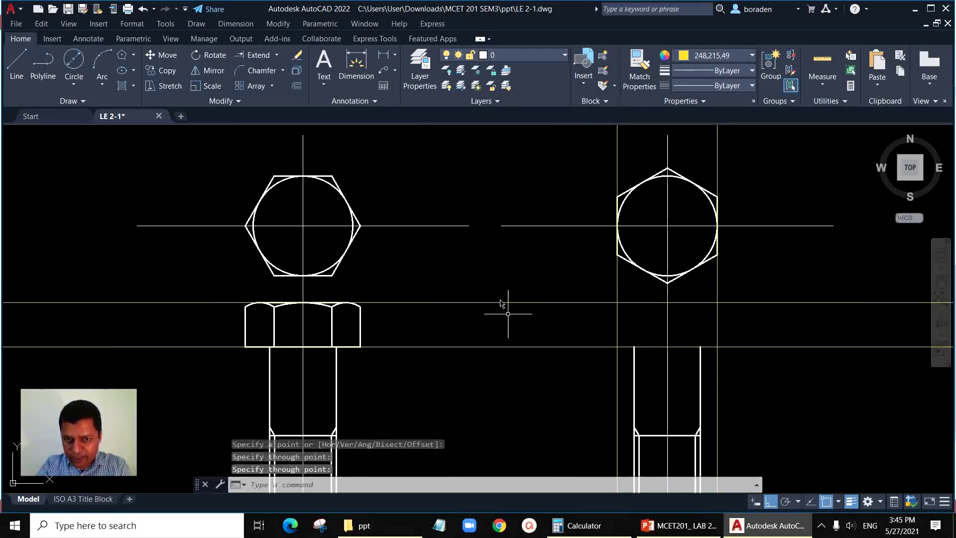
{"action": "right_click", "coordinate": [465, 271]}
{"action": "left_click", "coordinate": [478, 278]}
{"action": "scroll", "coordinate": [403, 322], "scroll_direction": "up", "scroll_amount": 4}
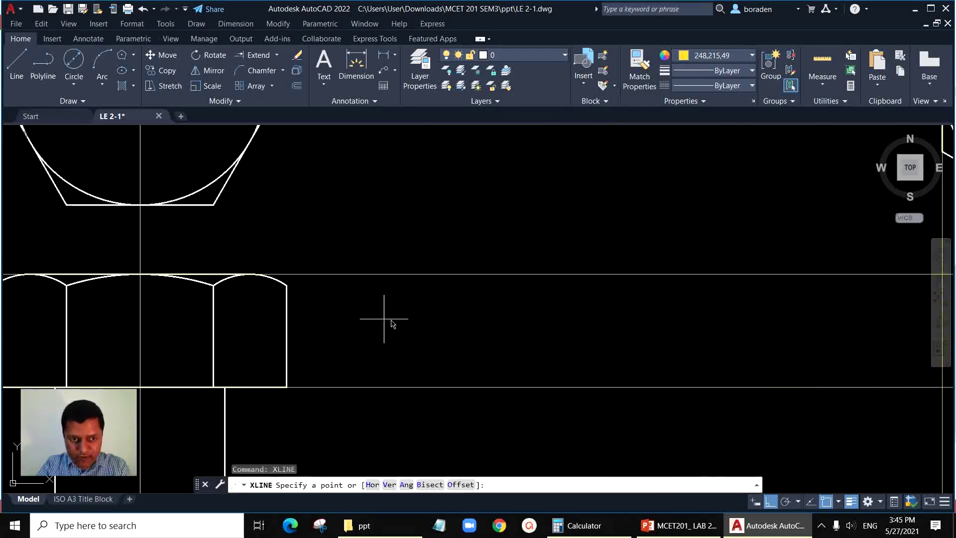
{"action": "left_click", "coordinate": [287, 287]}
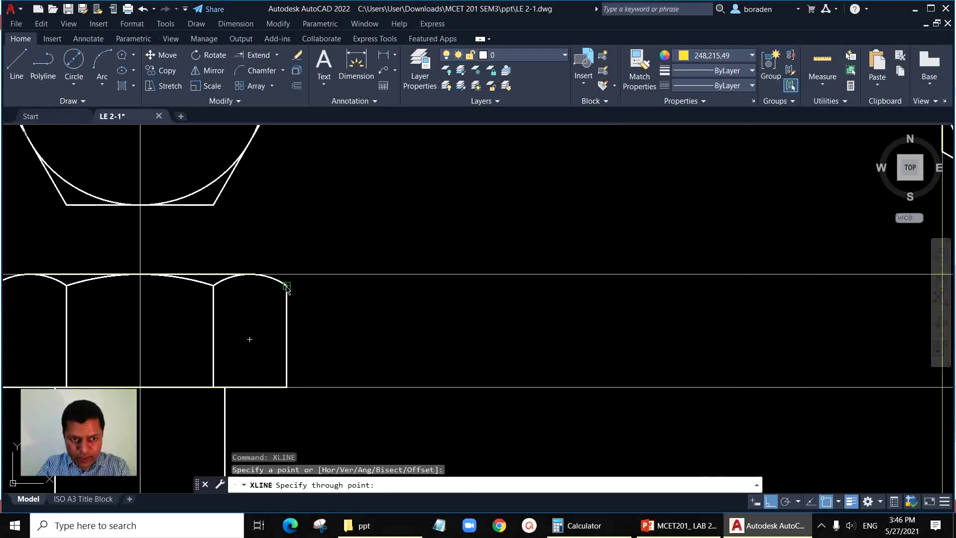
{"action": "left_click", "coordinate": [410, 309]}
{"action": "key", "text": "Return"}
{"action": "scroll", "coordinate": [353, 304], "scroll_direction": "down", "scroll_amount": 5}
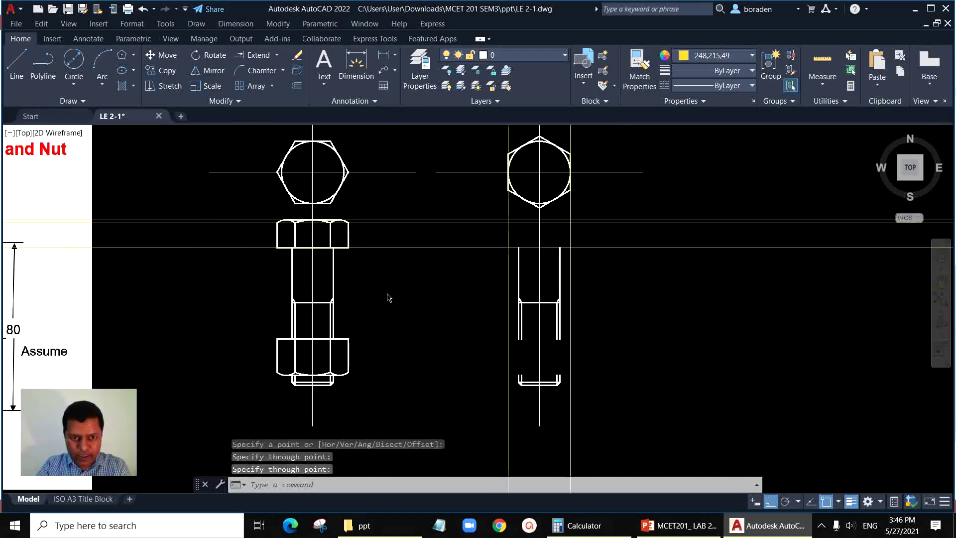
Add horizontal construction lines at the nut's top, bottom and arc ends
{"action": "right_click", "coordinate": [388, 297]}
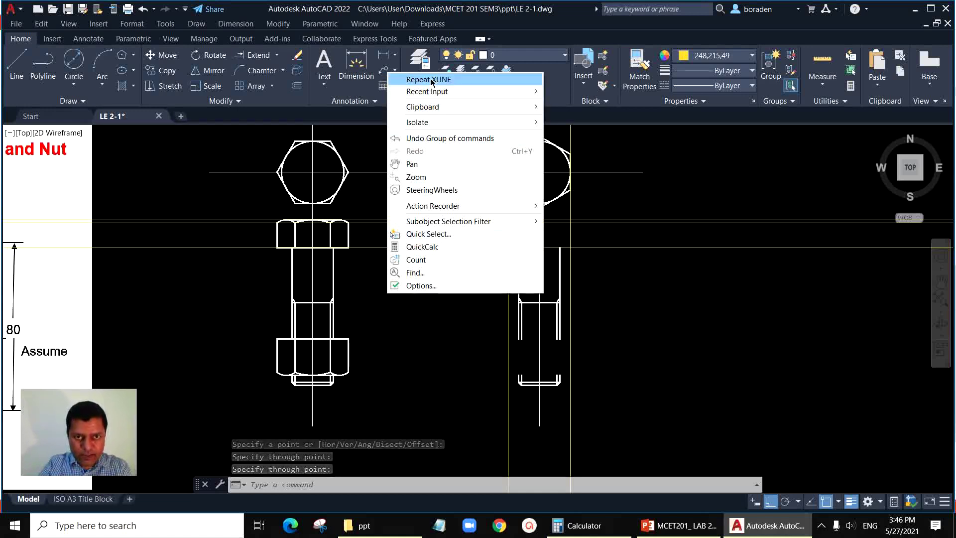
{"action": "left_click", "coordinate": [428, 80]}
{"action": "left_click", "coordinate": [348, 338]}
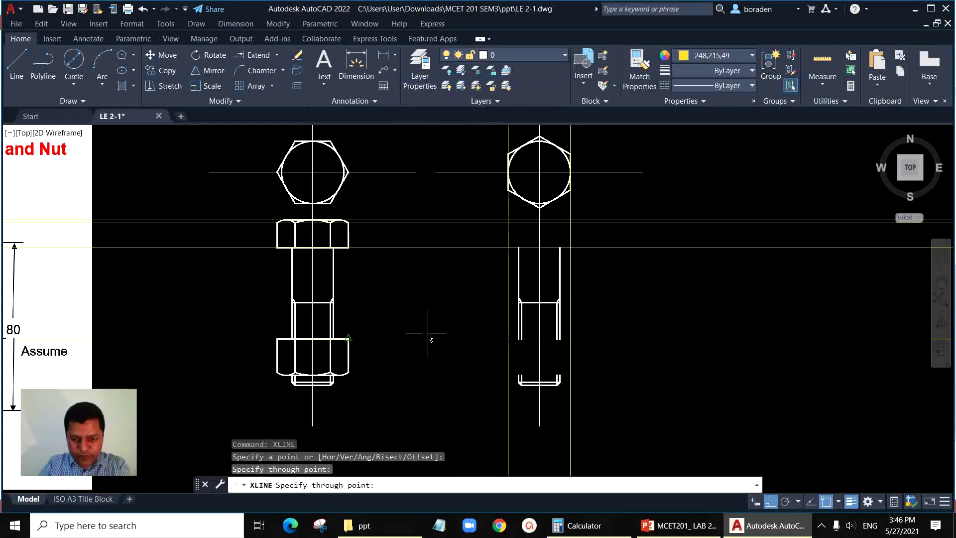
{"action": "left_click", "coordinate": [428, 339]}
{"action": "key", "text": "Return"}
{"action": "right_click", "coordinate": [372, 291]}
{"action": "left_click", "coordinate": [401, 298]}
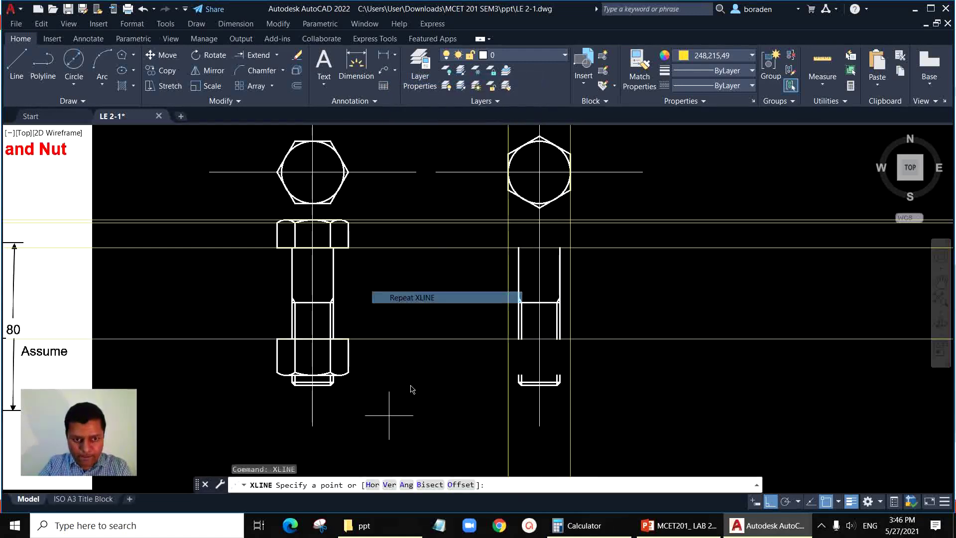
{"action": "scroll", "coordinate": [348, 413], "scroll_direction": "up", "scroll_amount": 4}
{"action": "left_click", "coordinate": [244, 288]}
{"action": "left_click", "coordinate": [443, 315]}
{"action": "key", "text": "Return"}
{"action": "right_click", "coordinate": [426, 245]}
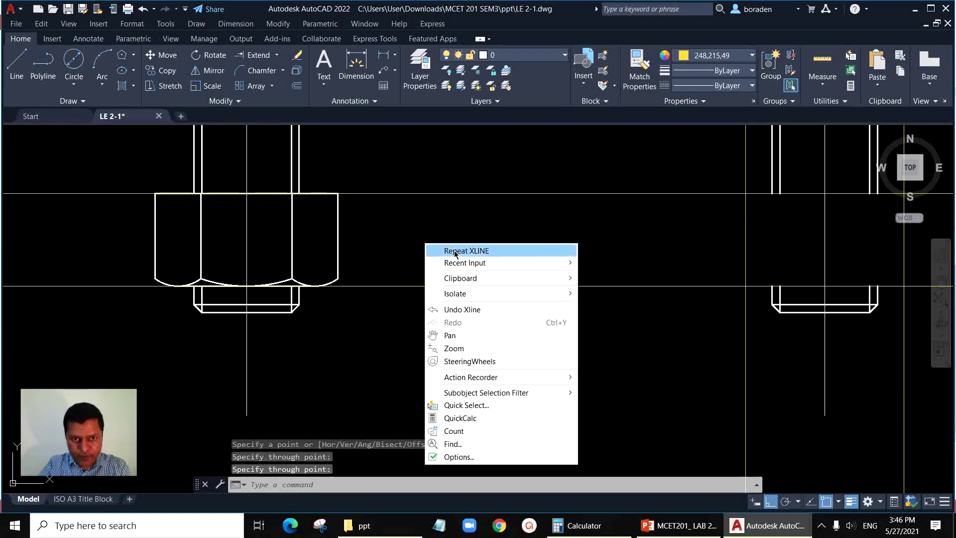
{"action": "left_click", "coordinate": [455, 250]}
{"action": "left_click", "coordinate": [315, 245]}
{"action": "left_click", "coordinate": [444, 280]}
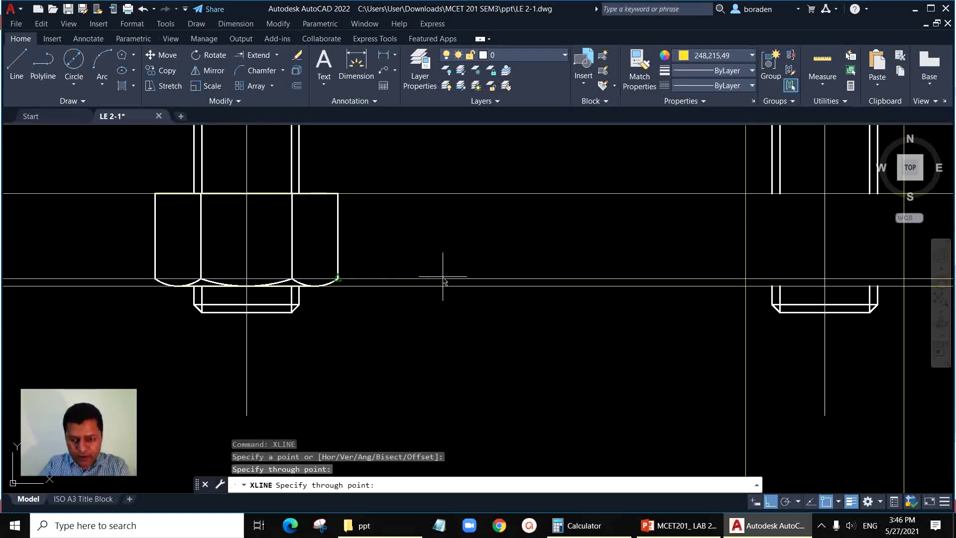
{"action": "key", "text": "Return"}
{"action": "scroll", "coordinate": [444, 280], "scroll_direction": "down", "scroll_amount": 3}
{"action": "scroll", "coordinate": [501, 222], "scroll_direction": "up", "scroll_amount": 5}
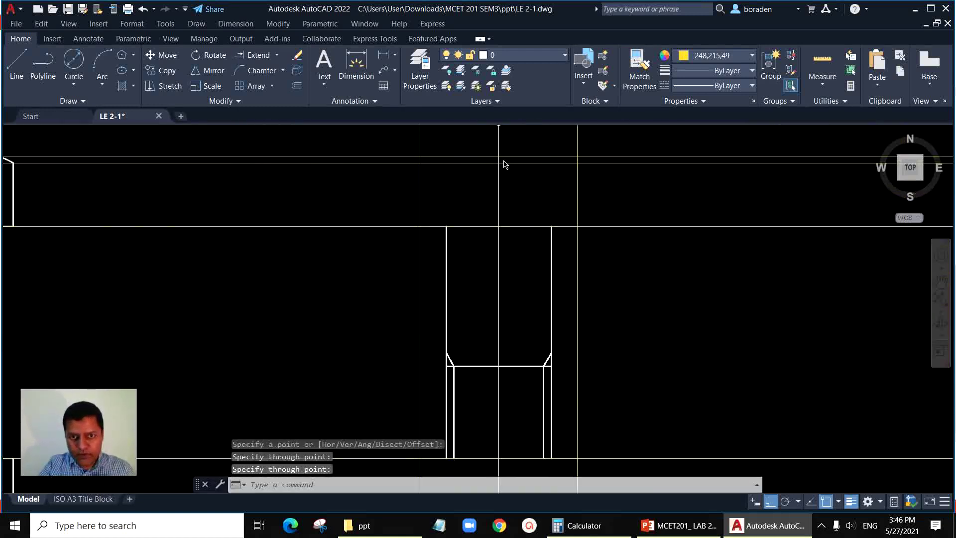
{"action": "scroll", "coordinate": [501, 222], "scroll_direction": "down", "scroll_amount": 4}
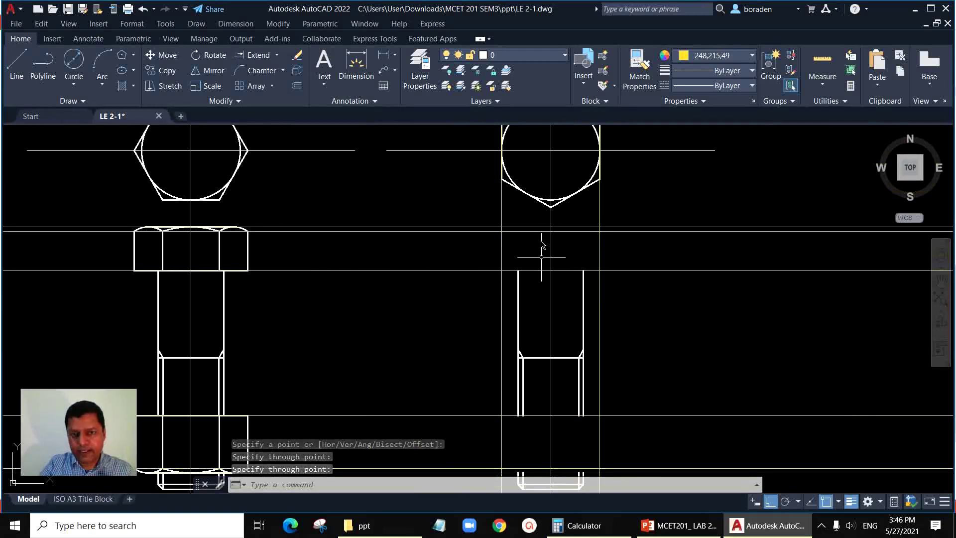
Set the current colour back to ByLayer and the lineweight to 0.50 mm
{"action": "left_click", "coordinate": [717, 55]}
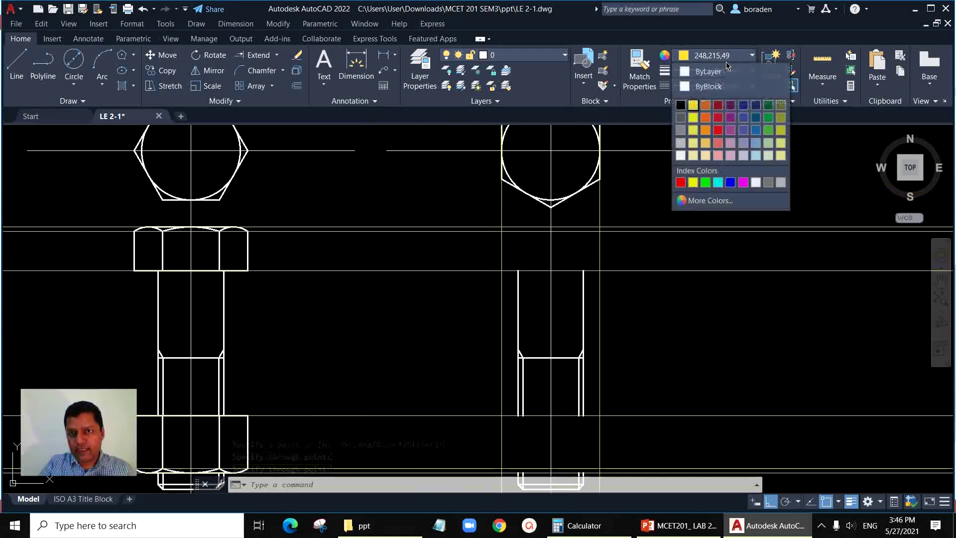
{"action": "left_click", "coordinate": [702, 72]}
{"action": "left_click", "coordinate": [727, 70]}
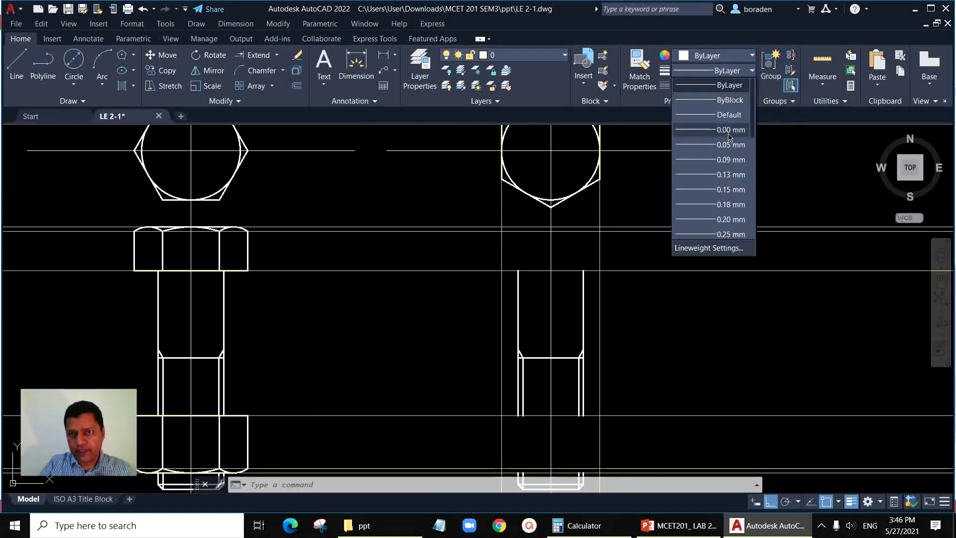
{"action": "left_click", "coordinate": [731, 234]}
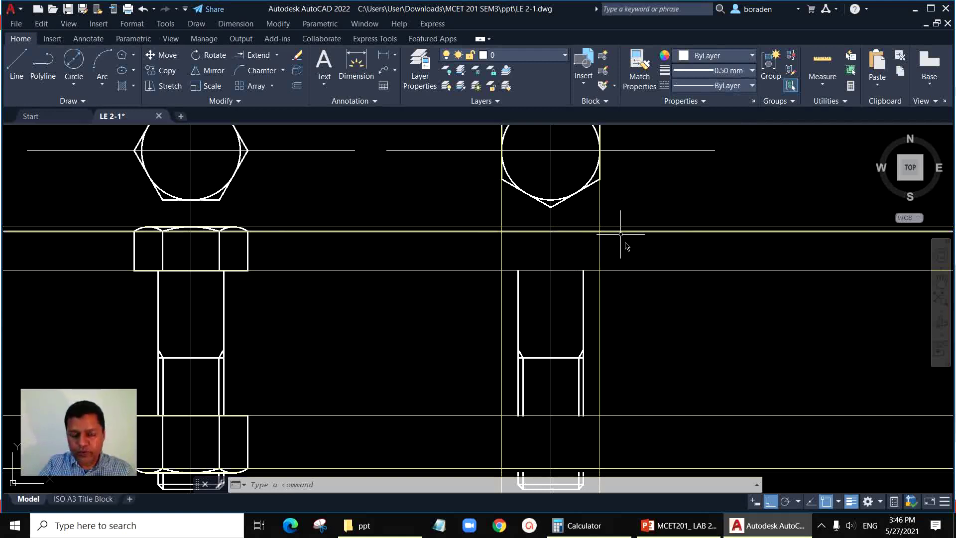
Draw the rectangular side-view outline of the bolt head with lines
{"action": "scroll", "coordinate": [582, 220], "scroll_direction": "up", "scroll_amount": 2}
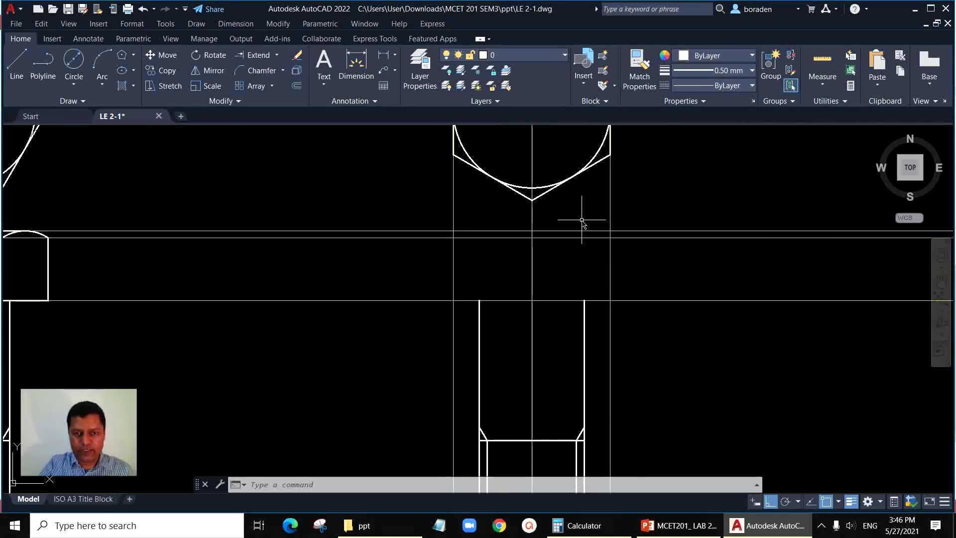
{"action": "left_click", "coordinate": [16, 65]}
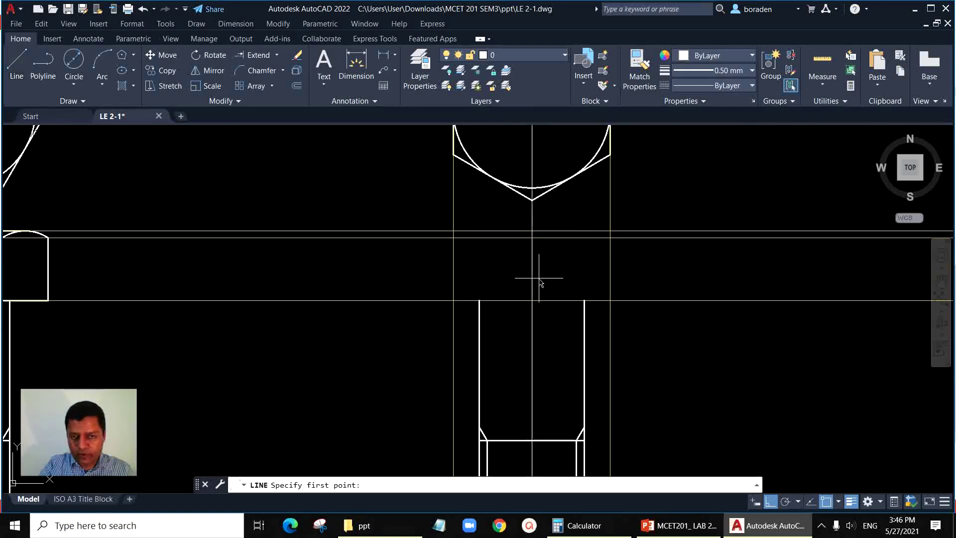
{"action": "left_click", "coordinate": [453, 237]}
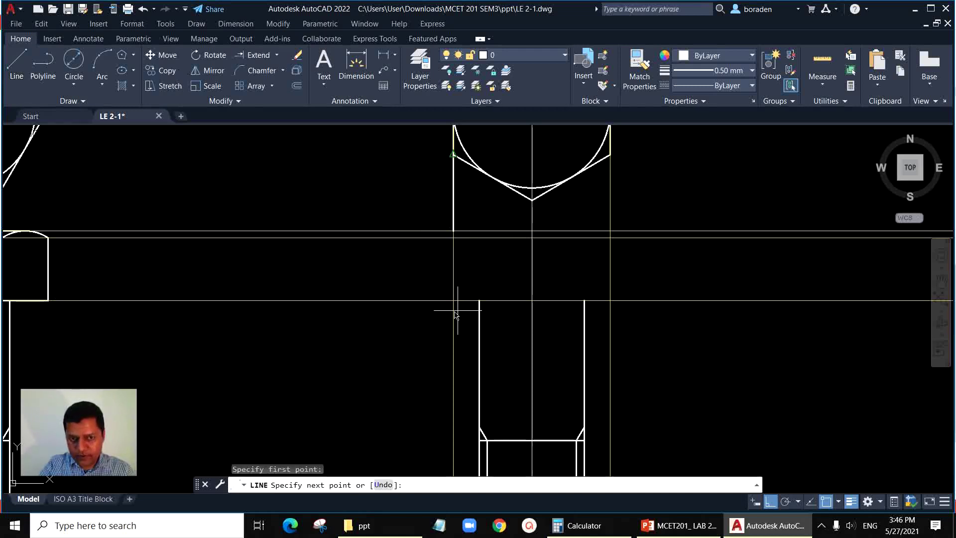
{"action": "left_click", "coordinate": [453, 300]}
{"action": "left_click", "coordinate": [610, 300]}
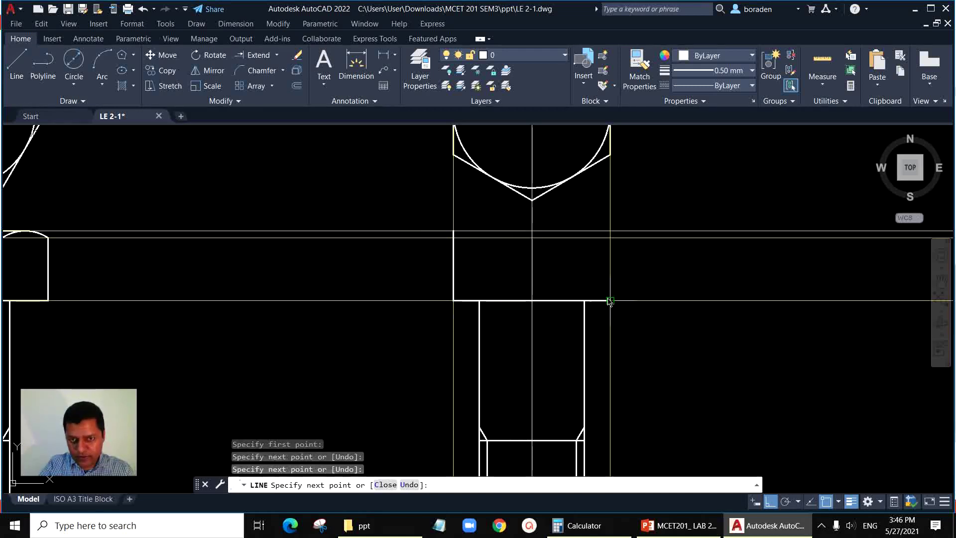
{"action": "left_click", "coordinate": [610, 231]}
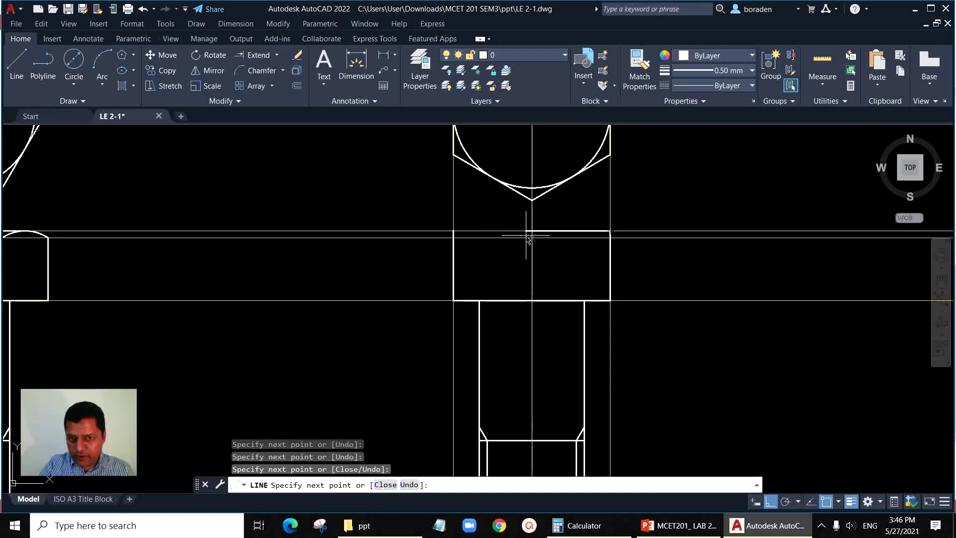
{"action": "left_click", "coordinate": [453, 232]}
{"action": "key", "text": "Return"}
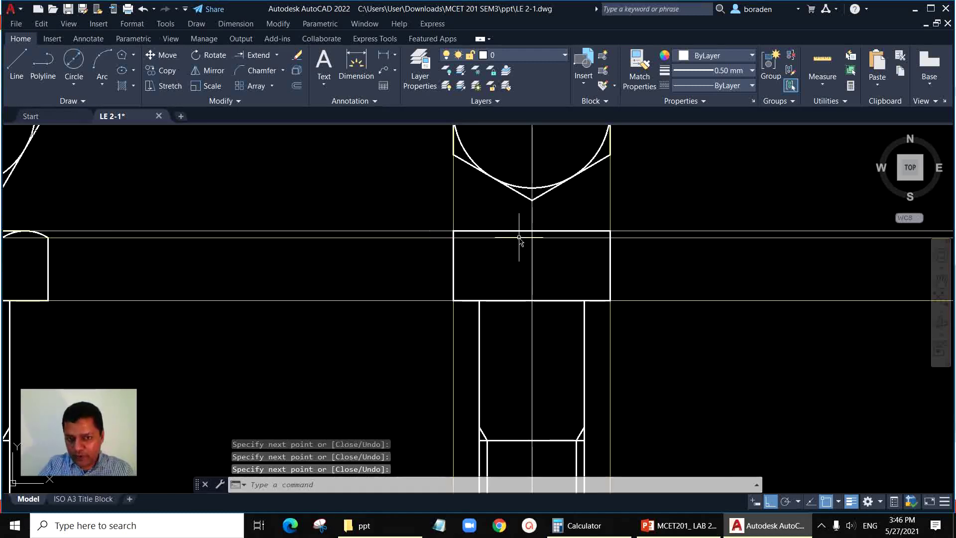
Draw two 3-point chamfer arcs from the head's corners meeting at the top edge's midpoint
{"action": "left_click", "coordinate": [589, 232]}
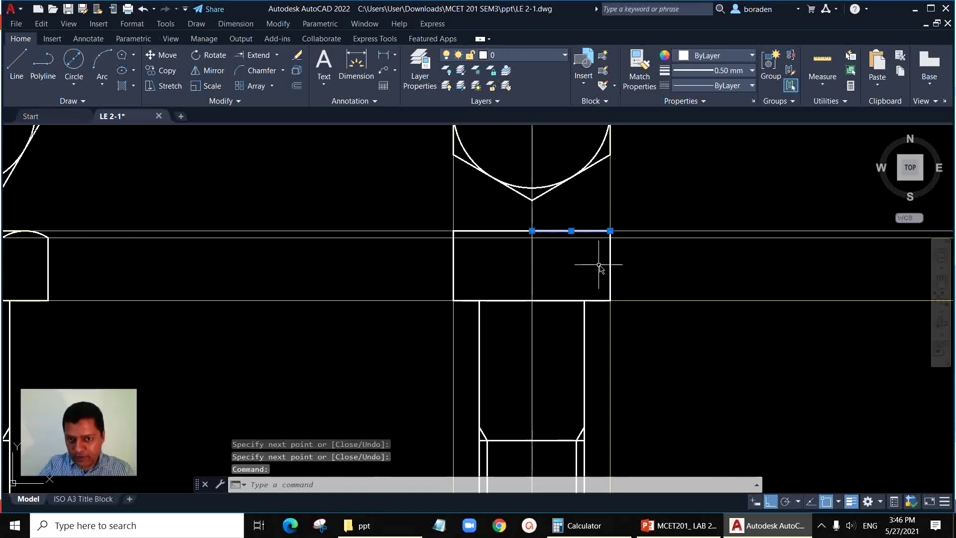
{"action": "scroll", "coordinate": [587, 251], "scroll_direction": "up", "scroll_amount": 2}
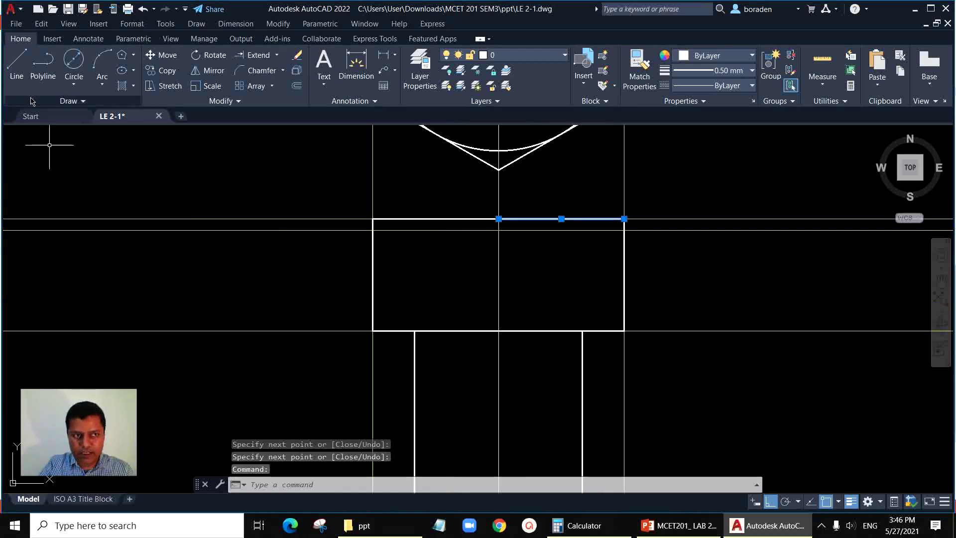
{"action": "left_click", "coordinate": [102, 62]}
{"action": "left_click", "coordinate": [372, 238]}
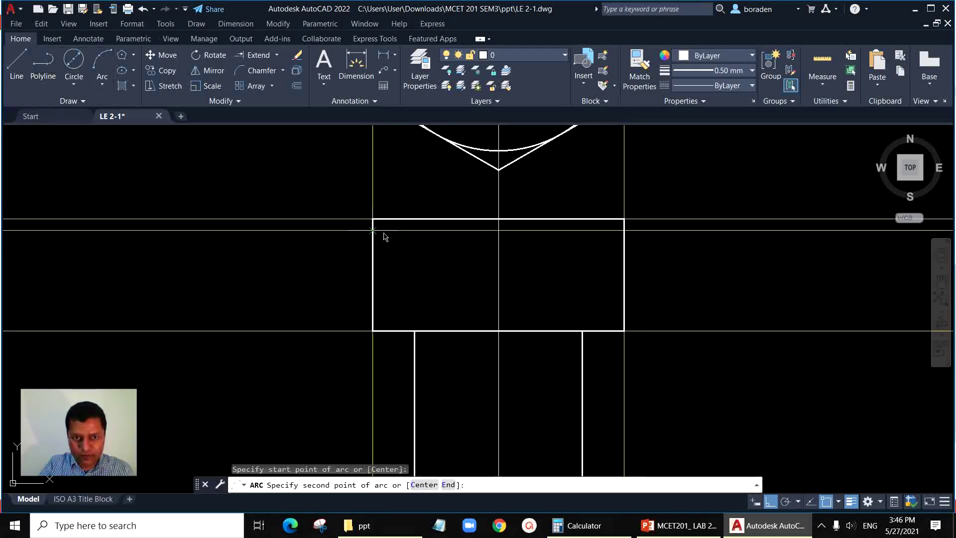
{"action": "left_click", "coordinate": [435, 220]}
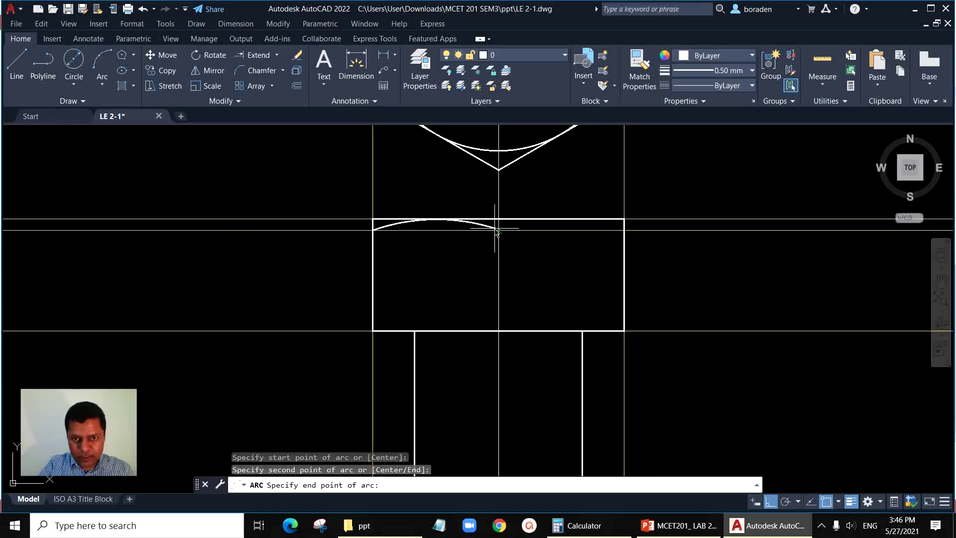
{"action": "left_click", "coordinate": [498, 230]}
{"action": "key", "text": "Return"}
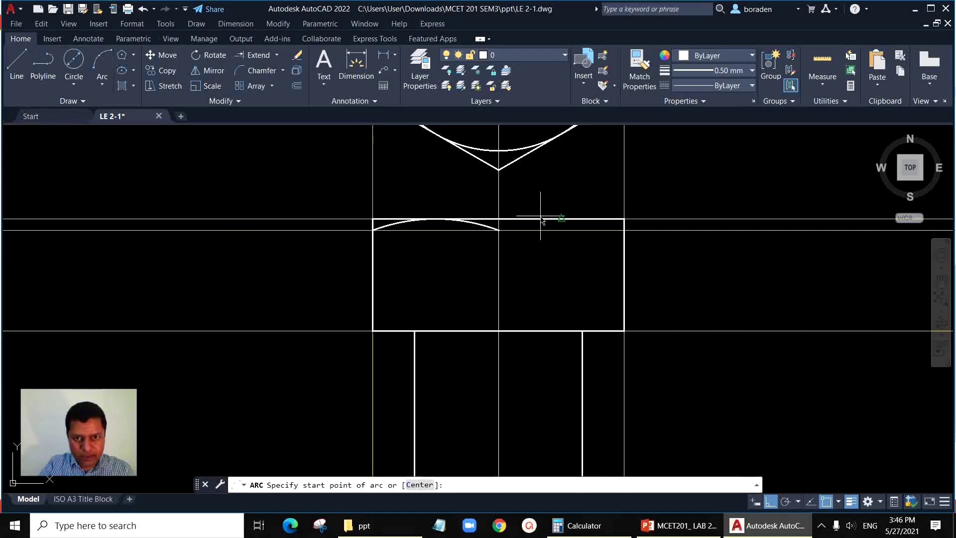
{"action": "left_click", "coordinate": [499, 230]}
{"action": "left_click", "coordinate": [569, 221]}
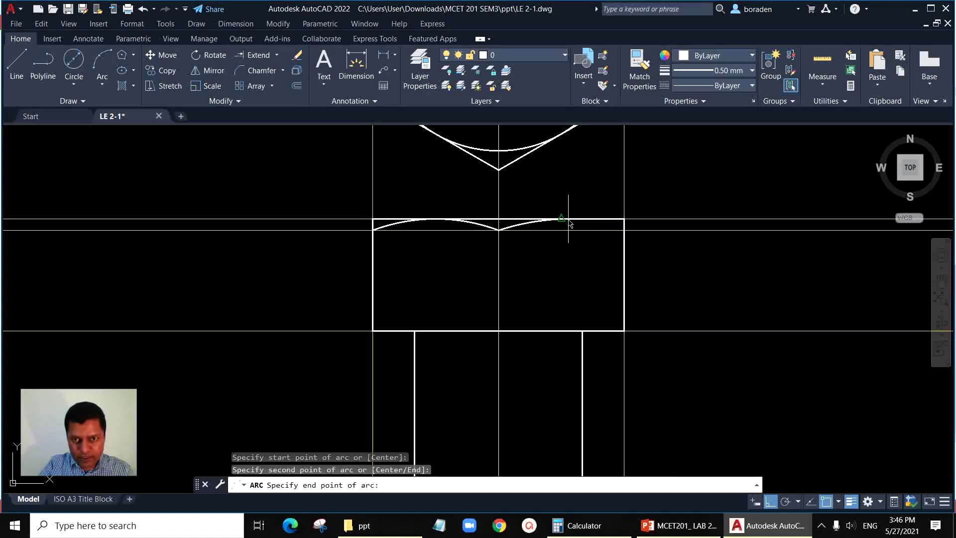
{"action": "left_click", "coordinate": [624, 231]}
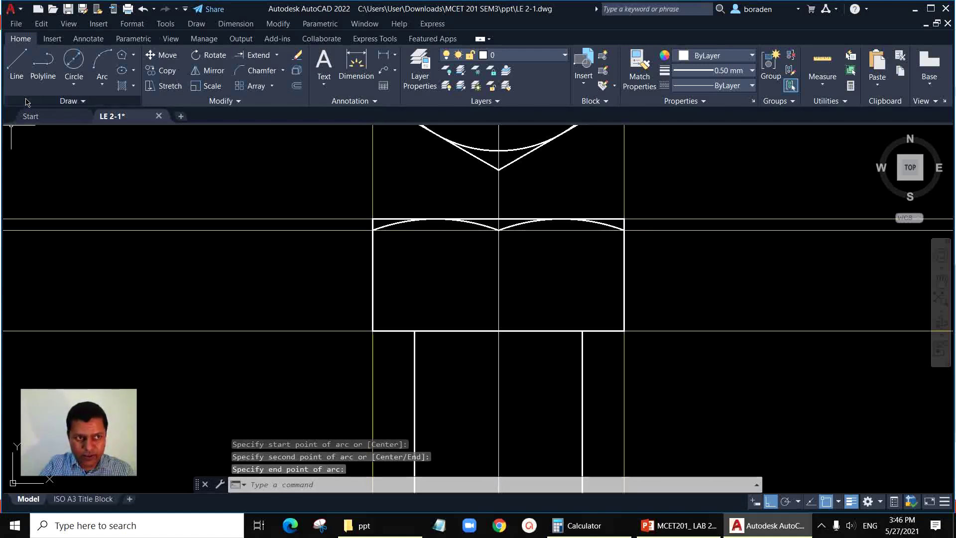
{"action": "left_click", "coordinate": [16, 64]}
Draw a vertical face-edge line from the arcs' meeting point down to the head's bottom
{"action": "left_click", "coordinate": [499, 231]}
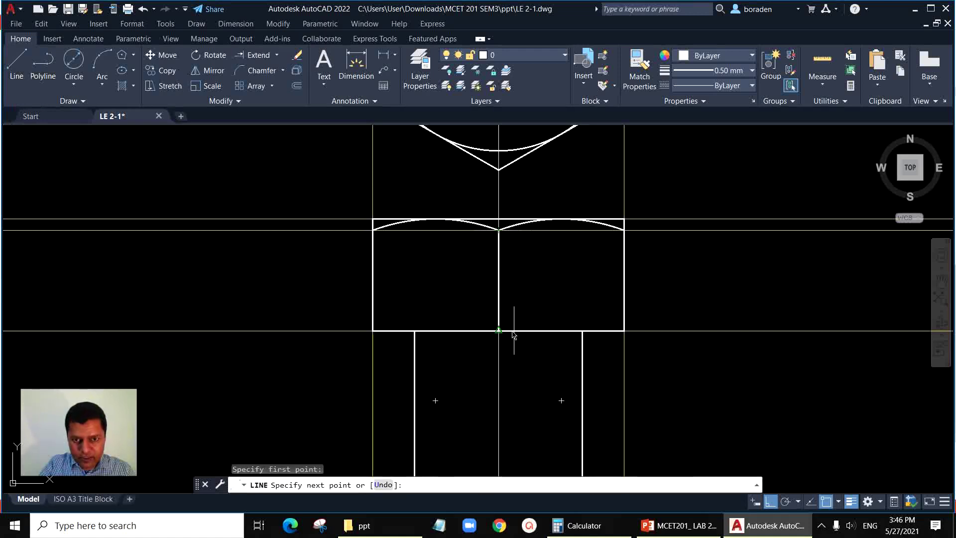
{"action": "left_click", "coordinate": [498, 330]}
{"action": "key", "text": "Return"}
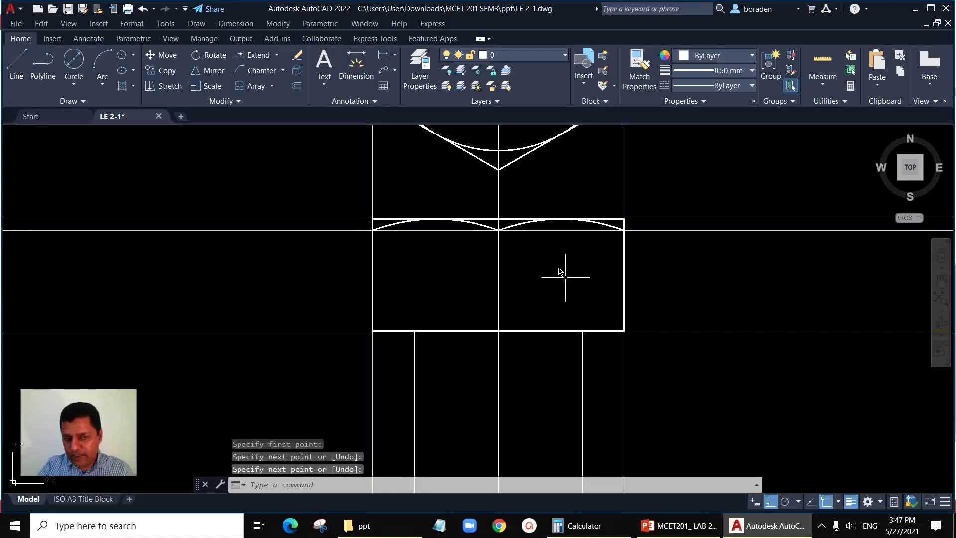
{"action": "scroll", "coordinate": [593, 267], "scroll_direction": "down", "scroll_amount": 5}
{"action": "scroll", "coordinate": [585, 391], "scroll_direction": "up", "scroll_amount": 4}
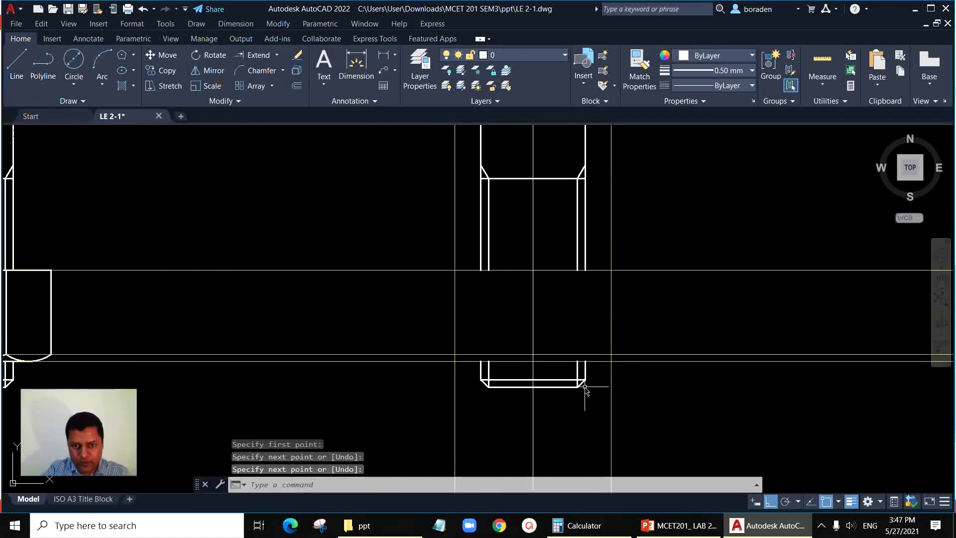
Draw the rectangular outline of the nut's front face
{"action": "left_click", "coordinate": [17, 64]}
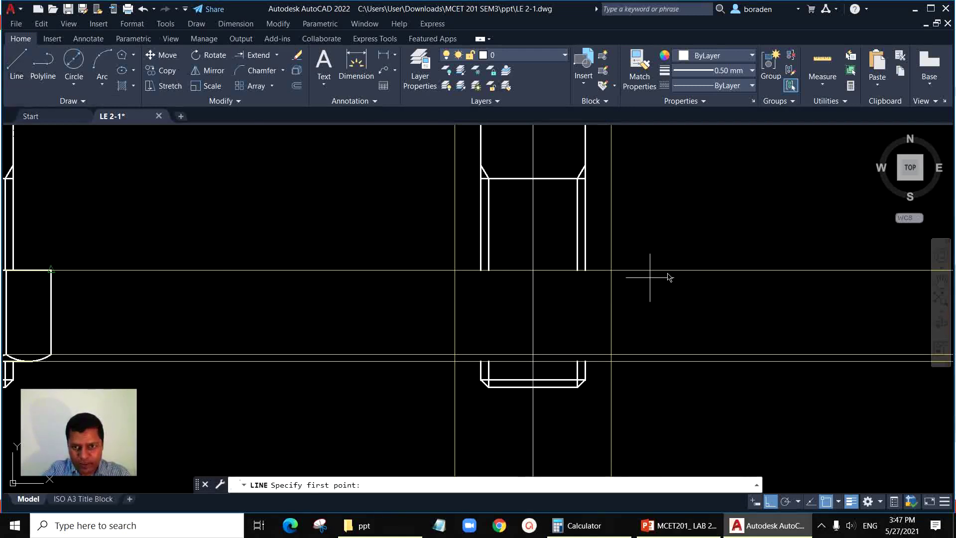
{"action": "left_click", "coordinate": [611, 270]}
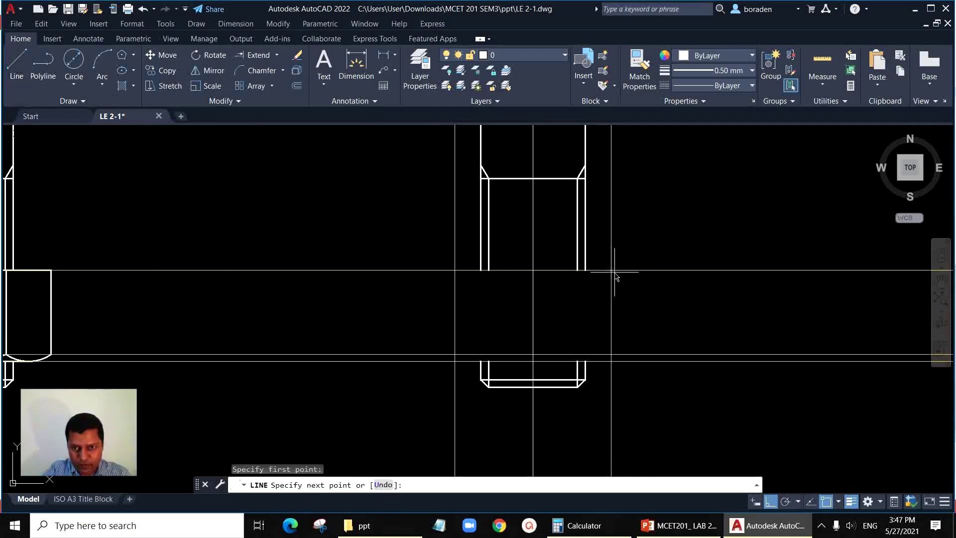
{"action": "left_click", "coordinate": [454, 270]}
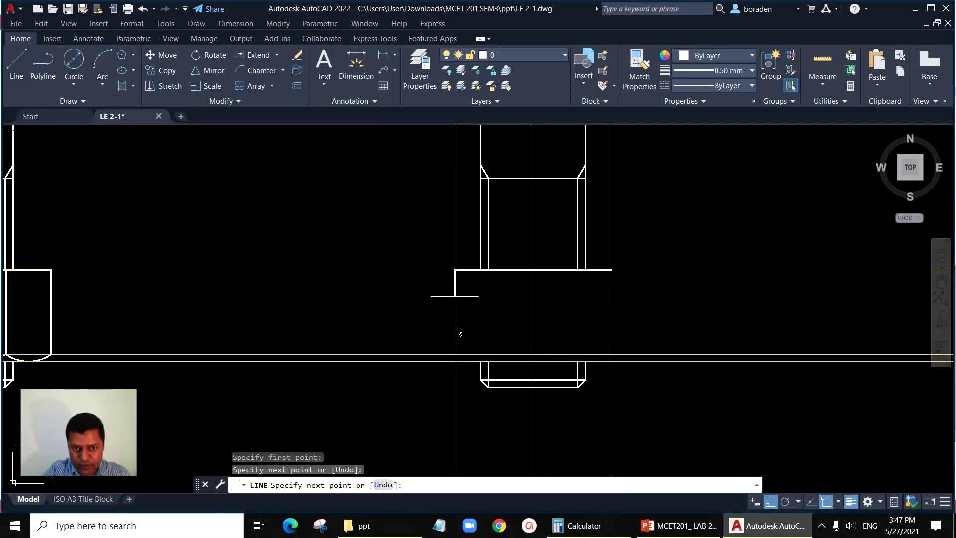
{"action": "left_click", "coordinate": [454, 361]}
{"action": "left_click", "coordinate": [535, 364]}
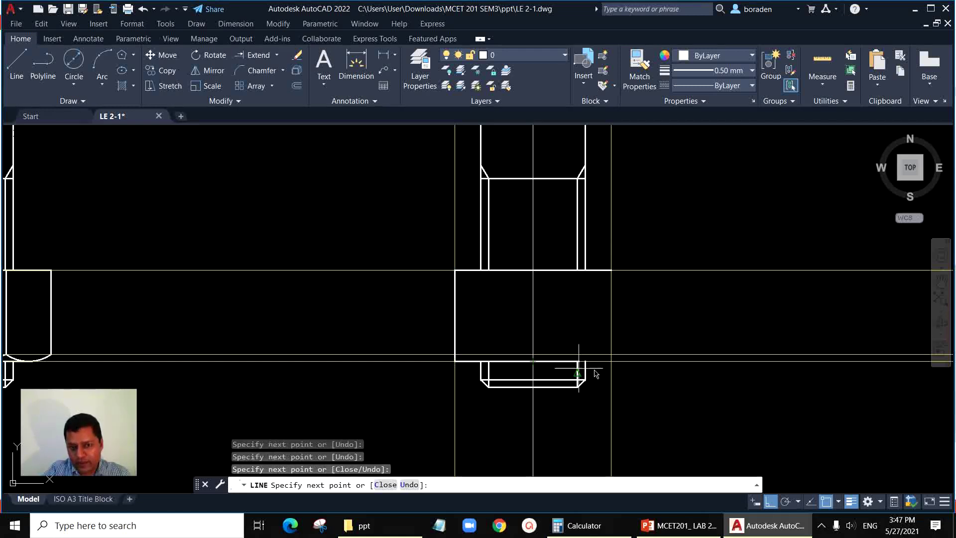
{"action": "left_click", "coordinate": [611, 270]}
{"action": "key", "text": "Return"}
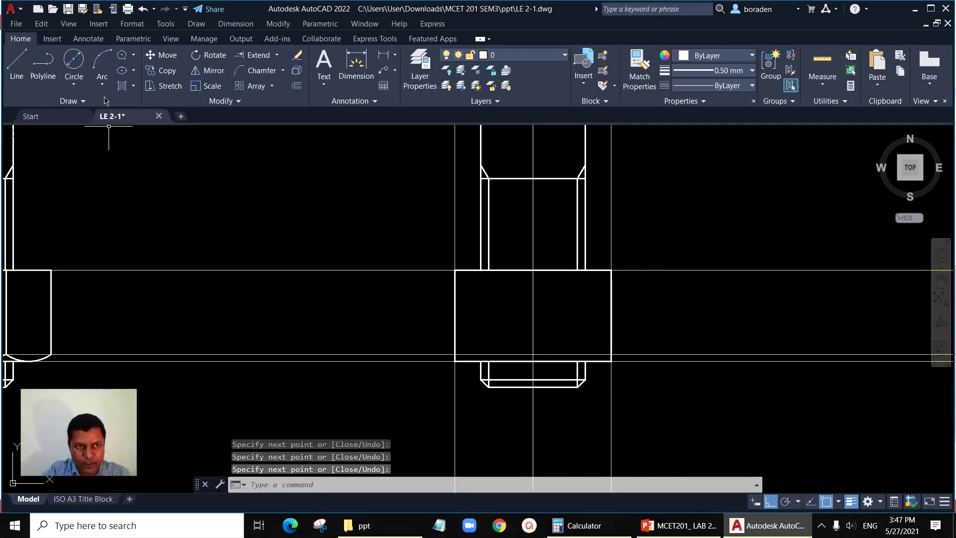
Draw two 3-point chamfer arcs along the nut's edge, meeting at the centre line
{"action": "left_click", "coordinate": [102, 62]}
{"action": "scroll", "coordinate": [539, 435], "scroll_direction": "up", "scroll_amount": 4}
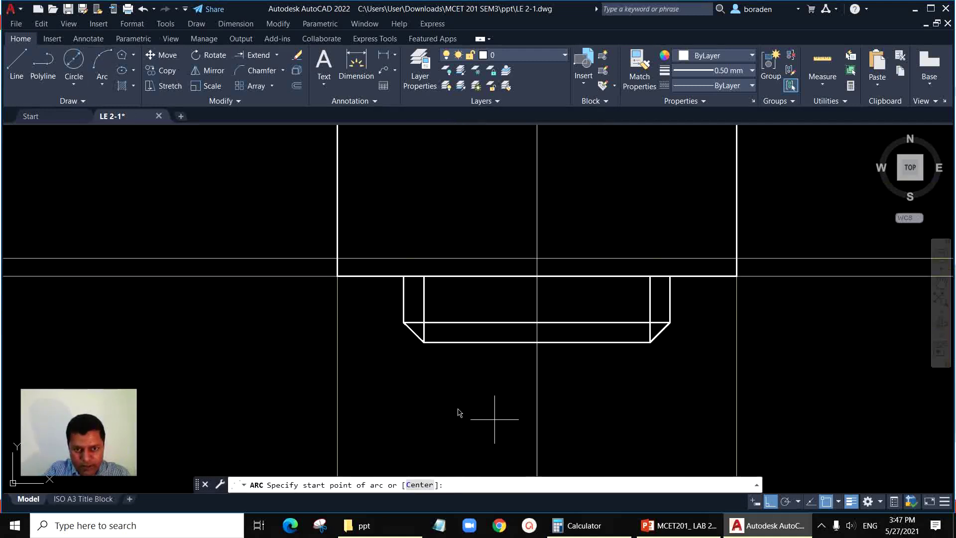
{"action": "left_click", "coordinate": [338, 259]}
{"action": "left_click", "coordinate": [437, 275]}
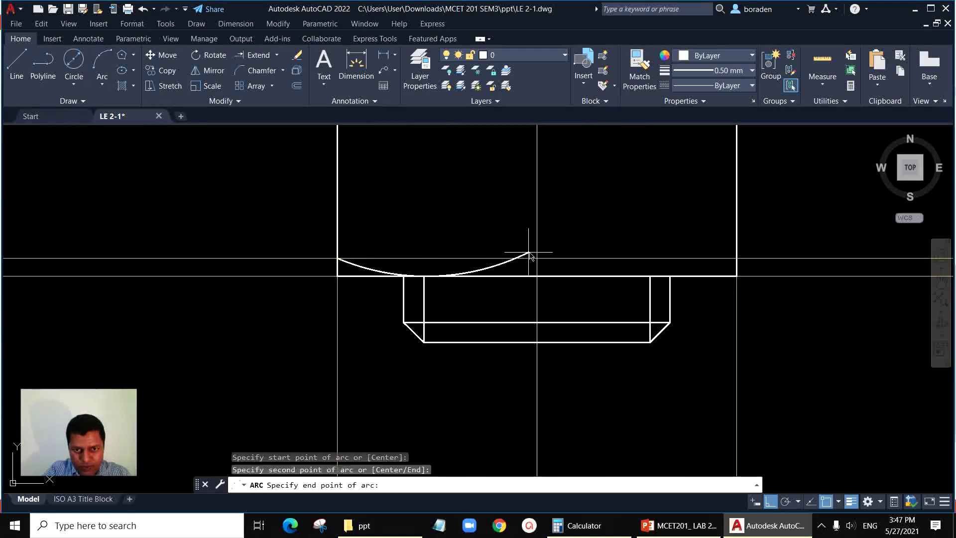
{"action": "left_click", "coordinate": [537, 259]}
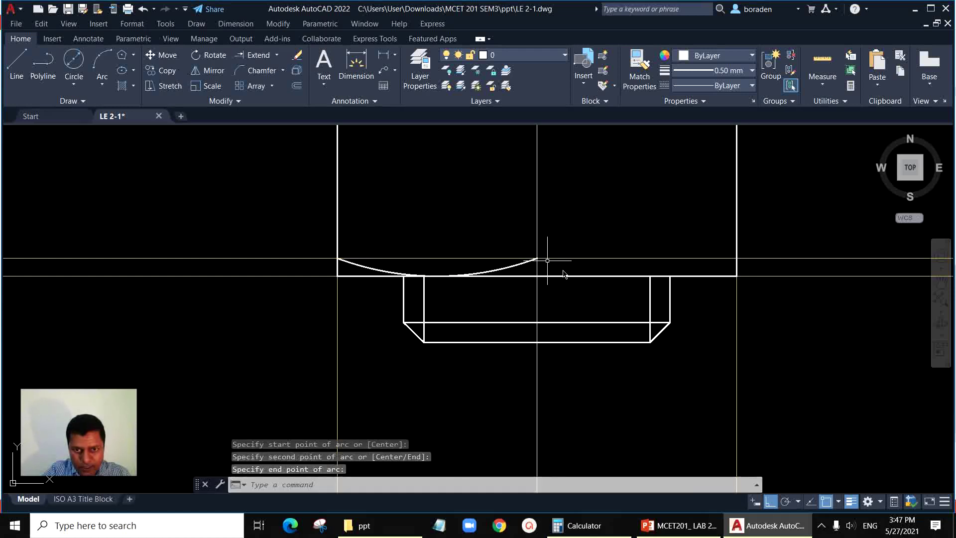
{"action": "left_click", "coordinate": [103, 64]}
{"action": "left_click", "coordinate": [537, 258]}
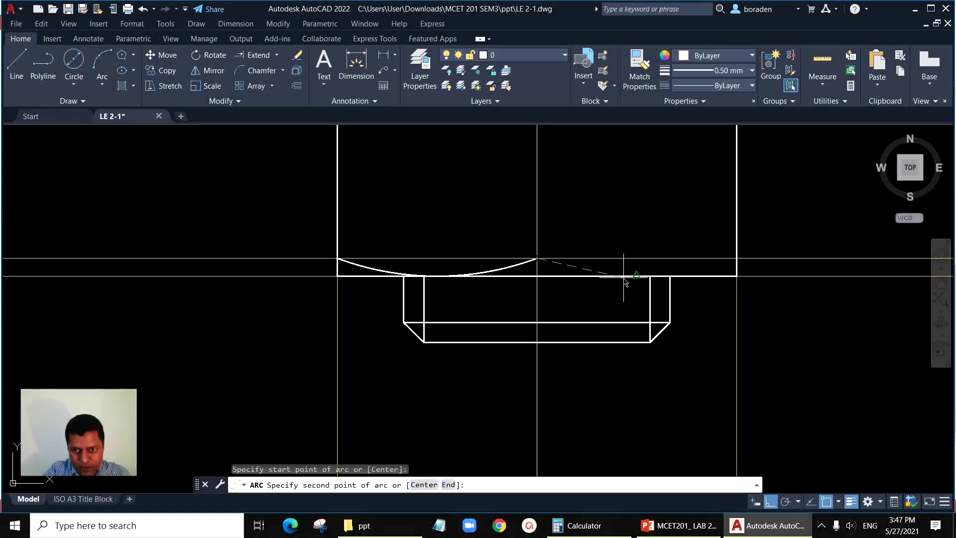
{"action": "left_click", "coordinate": [636, 275]}
{"action": "left_click", "coordinate": [736, 260]}
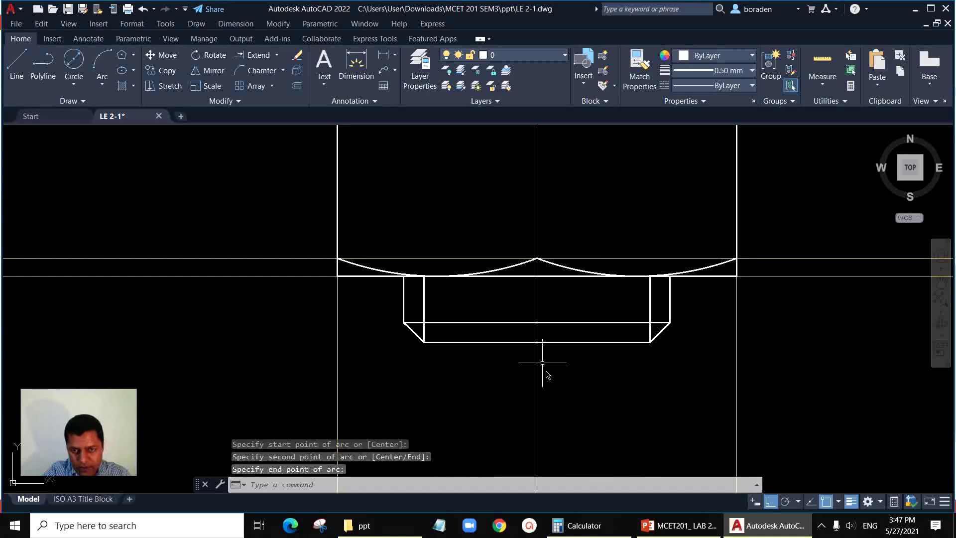
{"action": "scroll", "coordinate": [523, 332], "scroll_direction": "down", "scroll_amount": 4}
Draw the nut's central face-edge line from the arcs' meeting point to its top edge
{"action": "left_click", "coordinate": [18, 70]}
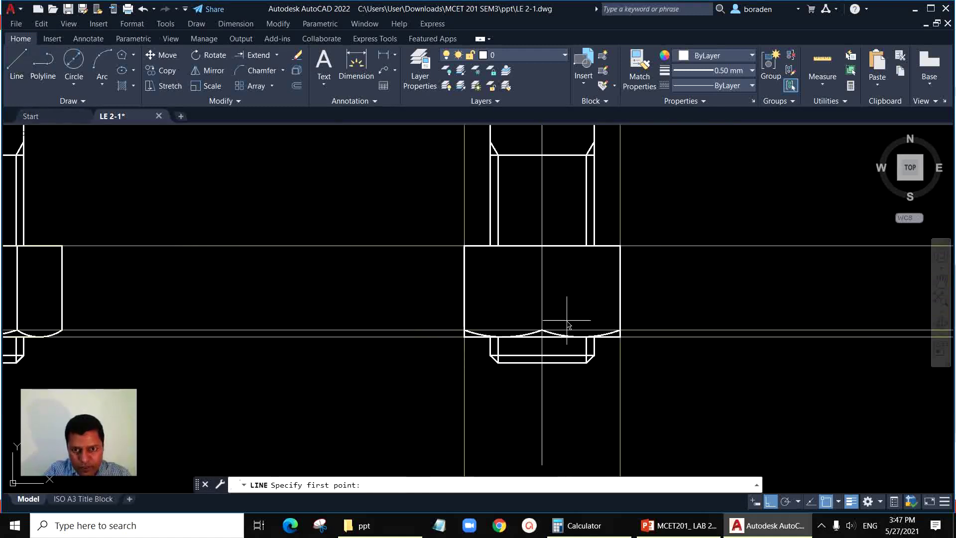
{"action": "left_click", "coordinate": [542, 330]}
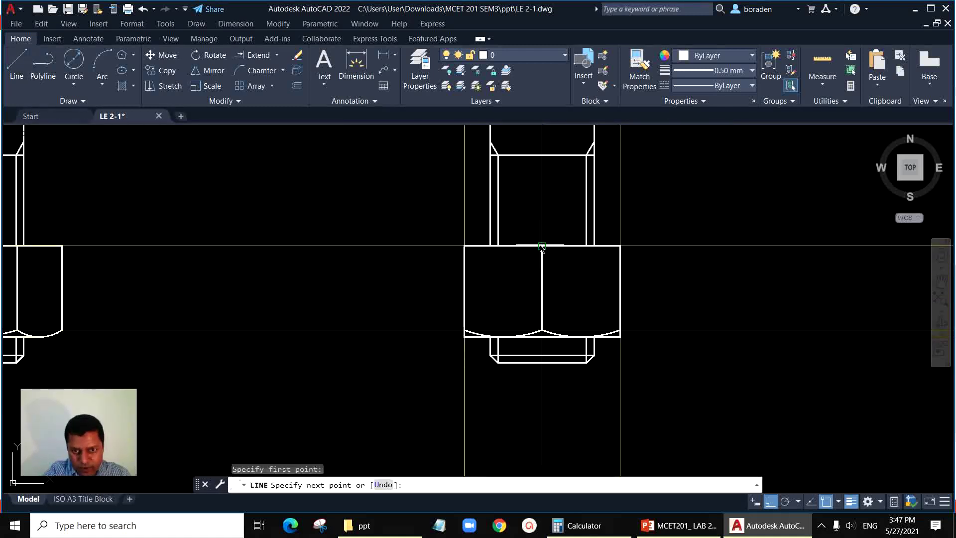
{"action": "left_click", "coordinate": [542, 245]}
{"action": "key", "text": "Return"}
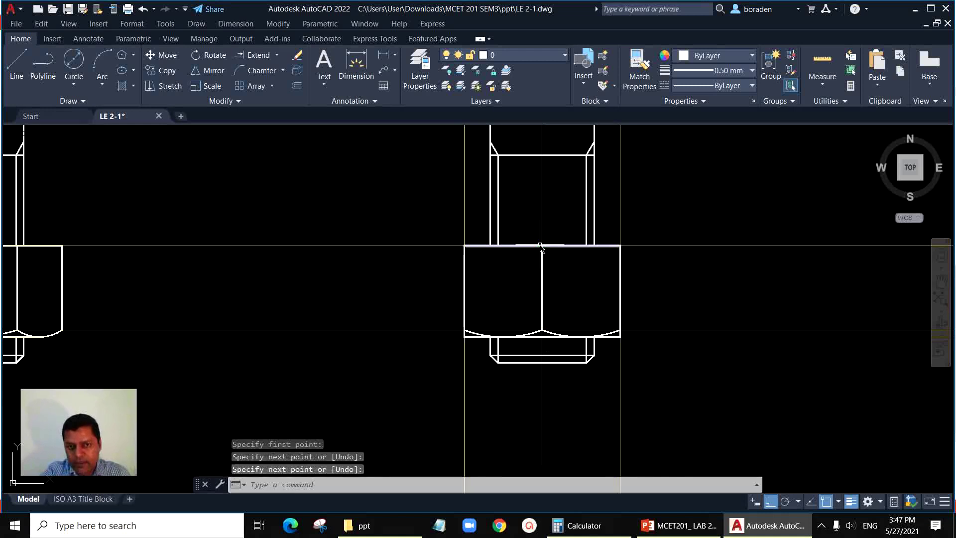
Erase all the yellow horizontal and vertical construction lines
{"action": "key", "text": "Escape"}
{"action": "left_click", "coordinate": [778, 205]}
{"action": "left_click", "coordinate": [685, 384]}
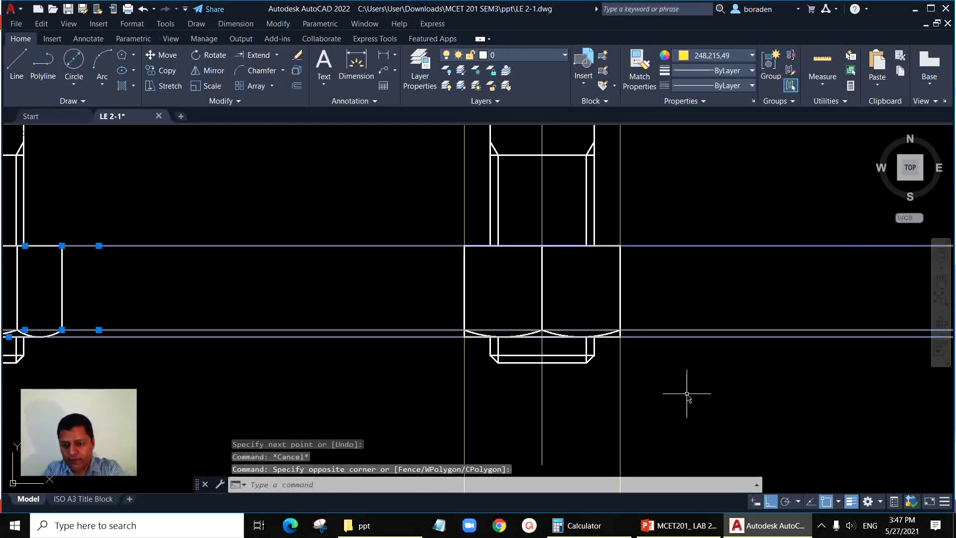
{"action": "key", "text": "Delete"}
{"action": "left_click", "coordinate": [643, 418]}
{"action": "left_click", "coordinate": [602, 443]}
{"action": "key", "text": "Delete"}
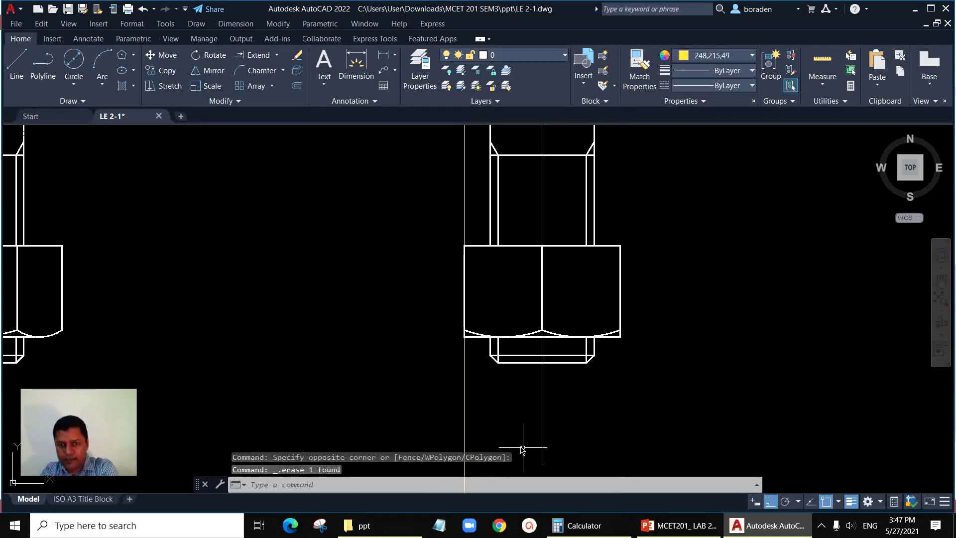
{"action": "left_click", "coordinate": [480, 412]}
{"action": "left_click", "coordinate": [409, 416]}
{"action": "key", "text": "Delete"}
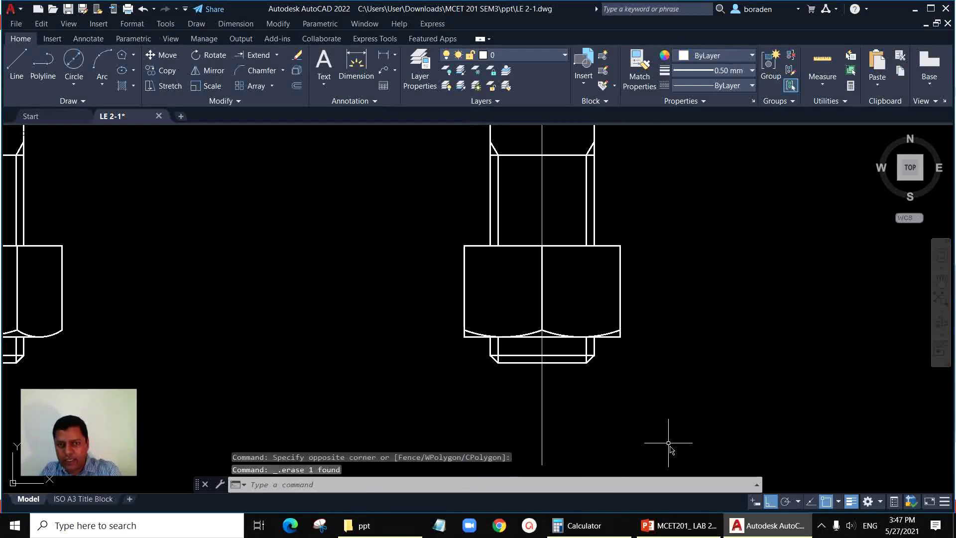
{"action": "scroll", "coordinate": [644, 428], "scroll_direction": "down", "scroll_amount": 2}
{"action": "scroll", "coordinate": [570, 423], "scroll_direction": "down", "scroll_amount": 3}
{"action": "left_click", "coordinate": [750, 221]}
{"action": "left_click", "coordinate": [687, 352]}
{"action": "key", "text": "Delete"}
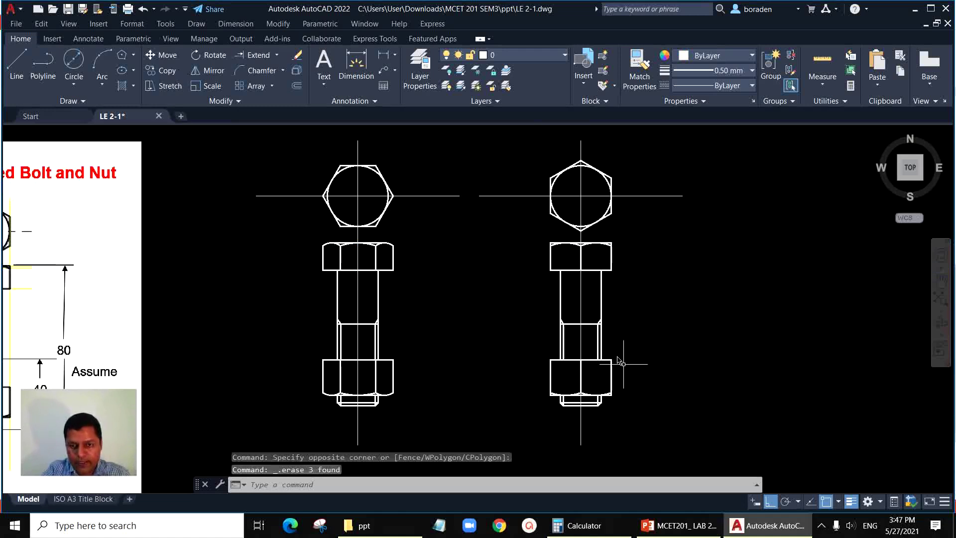
Zoom and pan to view both bolt drawings with their hexagon top views and centre lines
{"action": "scroll", "coordinate": [593, 249], "scroll_direction": "up", "scroll_amount": 6}
{"action": "scroll", "coordinate": [677, 267], "scroll_direction": "down", "scroll_amount": 3}
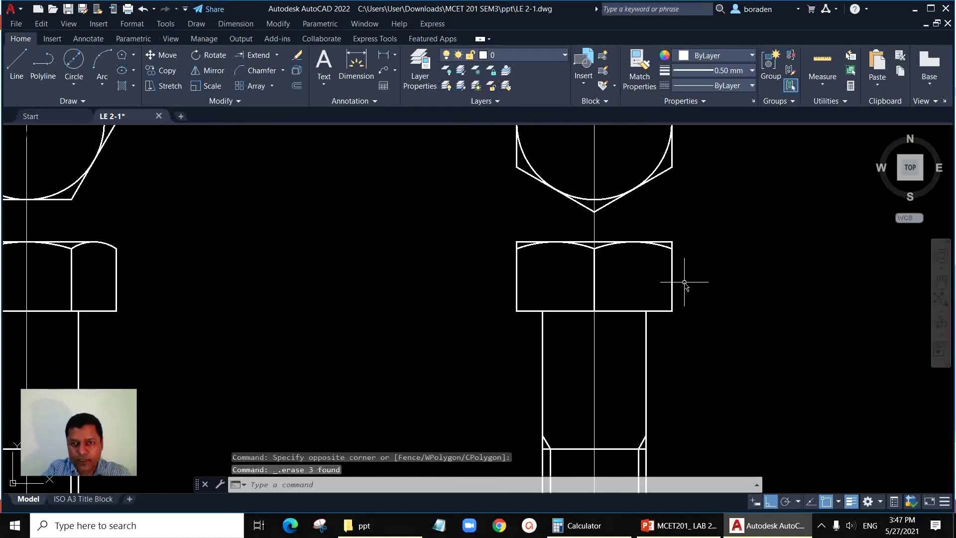
{"action": "scroll", "coordinate": [196, 264], "scroll_direction": "down", "scroll_amount": 1}
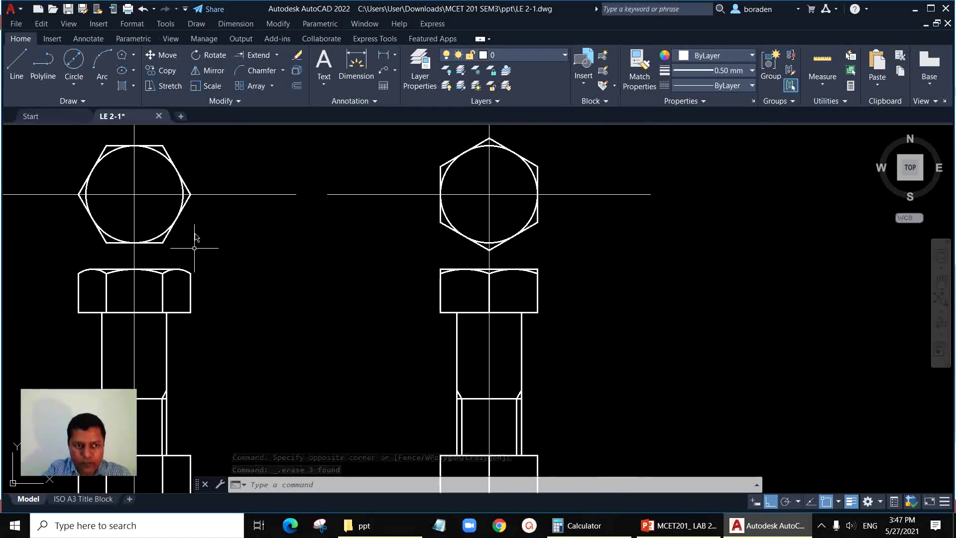
{"action": "scroll", "coordinate": [180, 198], "scroll_direction": "up", "scroll_amount": 4}
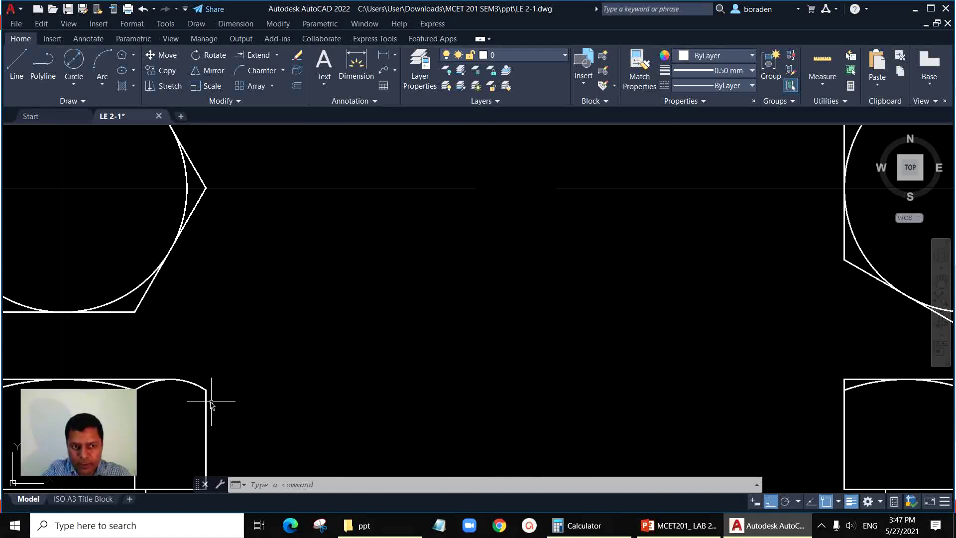
{"action": "scroll", "coordinate": [206, 389], "scroll_direction": "down", "scroll_amount": 2}
{"action": "scroll", "coordinate": [638, 388], "scroll_direction": "up", "scroll_amount": 2}
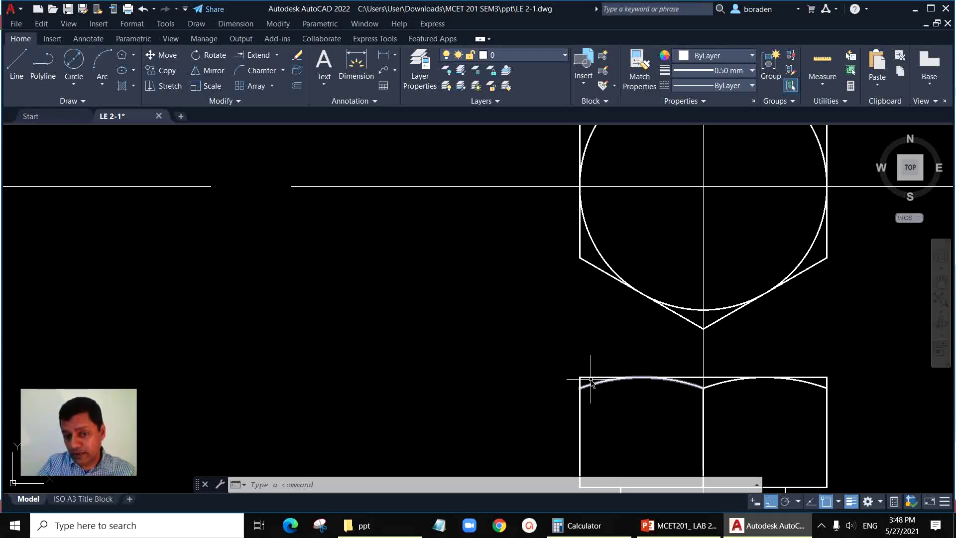
{"action": "scroll", "coordinate": [544, 340], "scroll_direction": "down", "scroll_amount": 4}
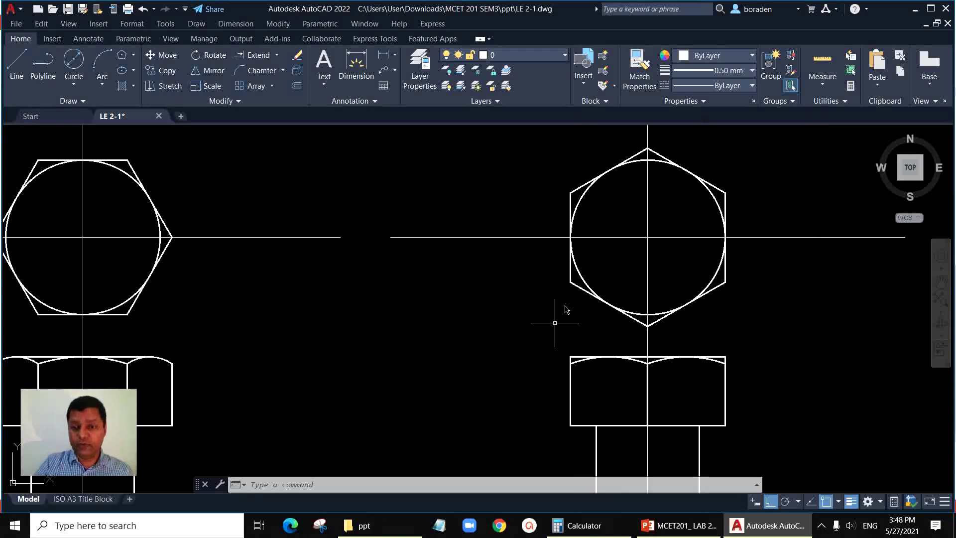
{"action": "scroll", "coordinate": [578, 309], "scroll_direction": "up", "scroll_amount": 1}
{"action": "scroll", "coordinate": [593, 341], "scroll_direction": "down", "scroll_amount": 1}
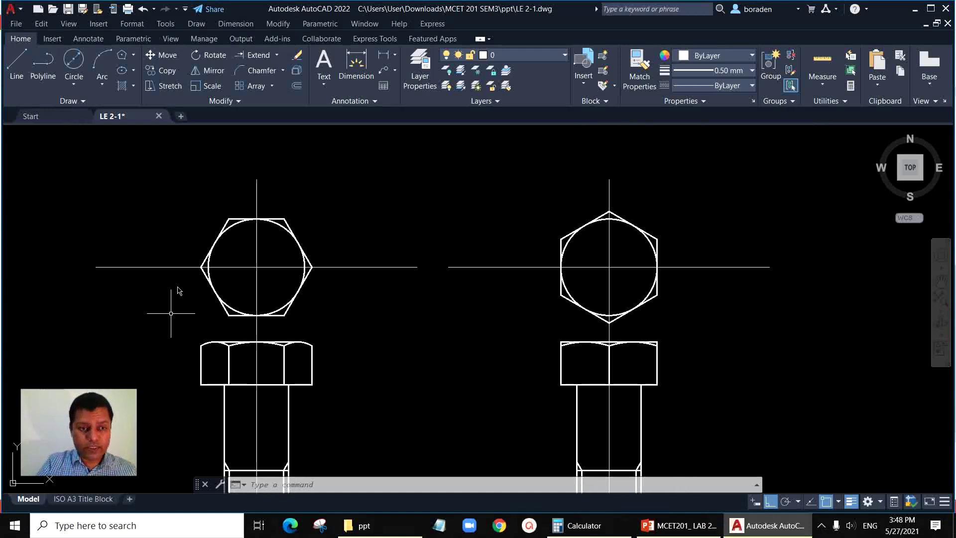
Select the centre lines of both bolts and change their linetype to CENTER2
{"action": "left_click", "coordinate": [242, 267]}
{"action": "left_click", "coordinate": [670, 239]}
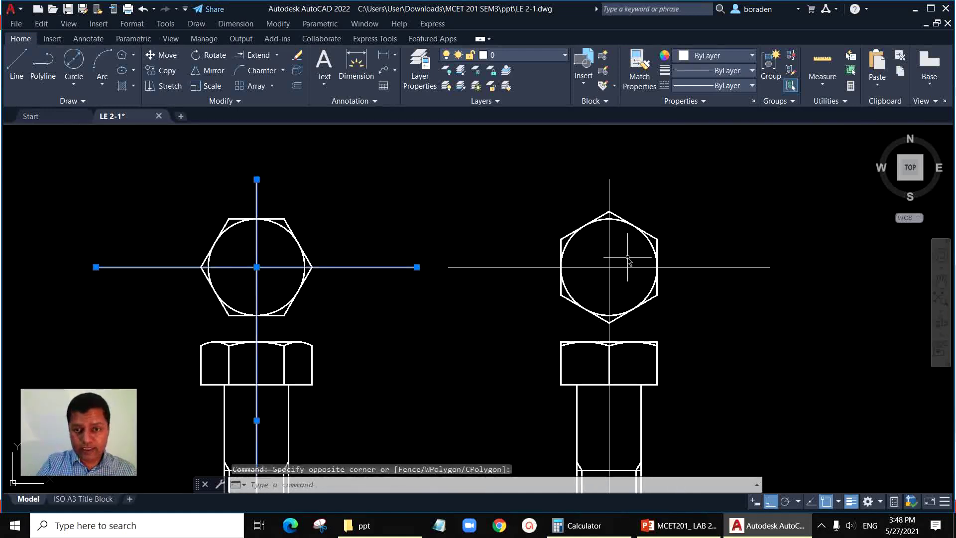
{"action": "left_click", "coordinate": [604, 272]}
{"action": "left_click", "coordinate": [742, 85]}
{"action": "left_click", "coordinate": [732, 130]}
{"action": "key", "text": "Escape"}
{"action": "scroll", "coordinate": [700, 258], "scroll_direction": "down", "scroll_amount": 2}
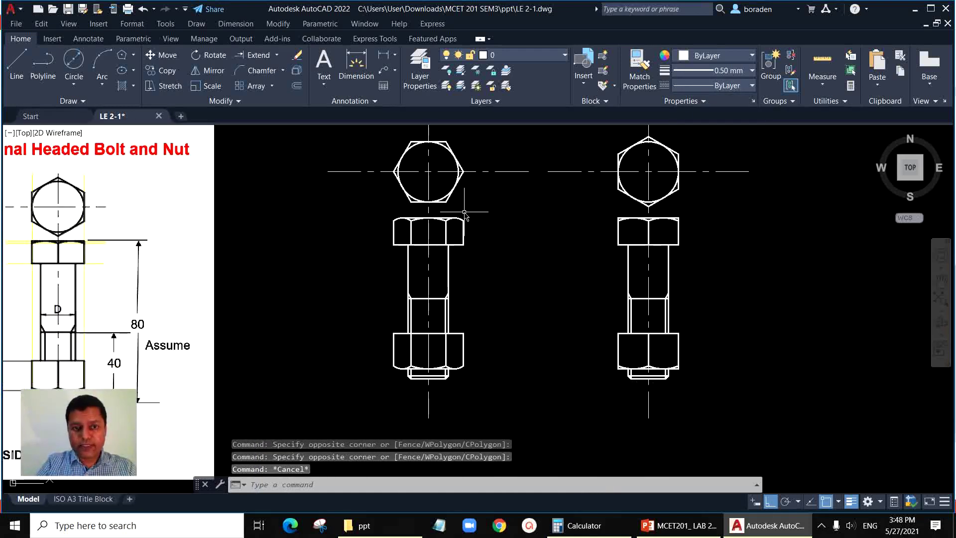
{"action": "scroll", "coordinate": [461, 215], "scroll_direction": "up", "scroll_amount": 2}
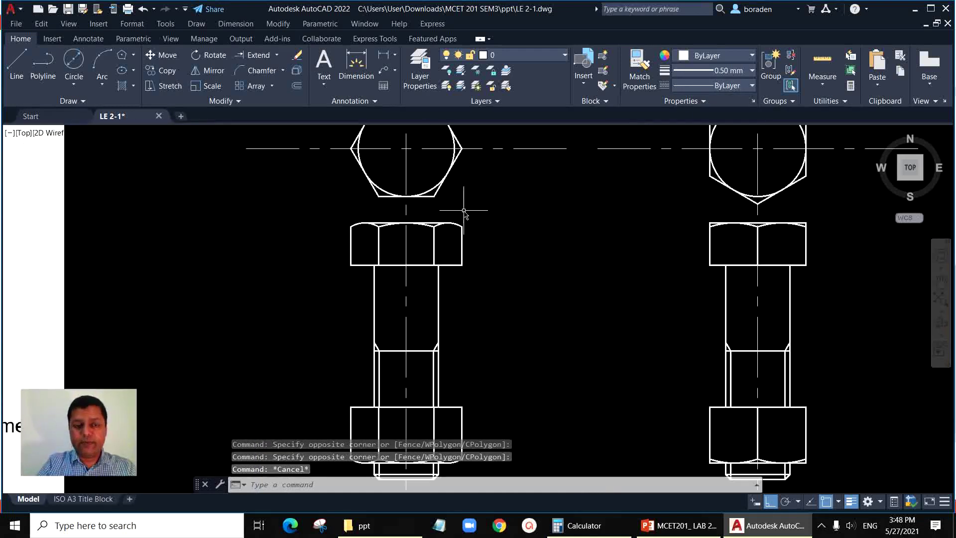
Dimension the shank diameters of the left bolt: 20 outer and 17 minor
{"action": "left_click", "coordinate": [386, 58]}
{"action": "left_click", "coordinate": [377, 322]}
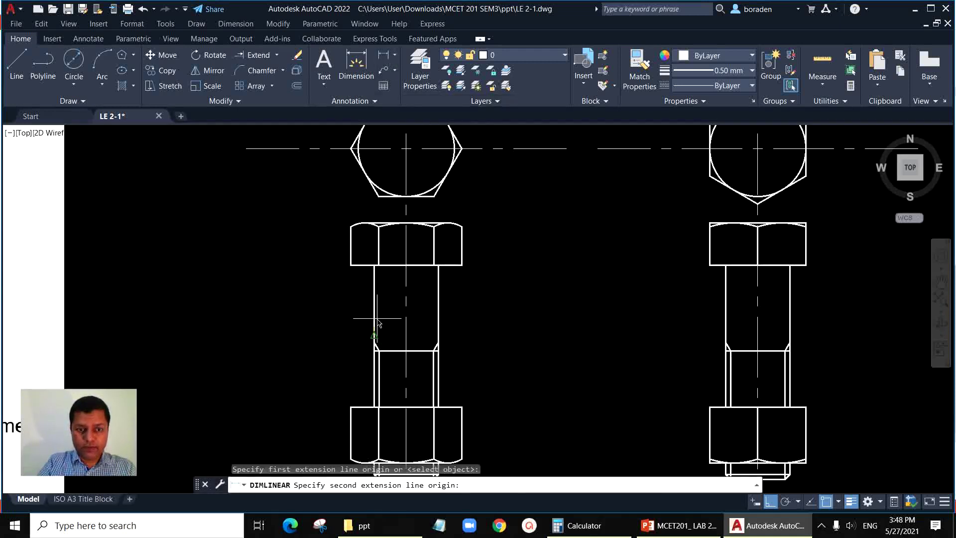
{"action": "left_click", "coordinate": [437, 323]}
{"action": "left_click", "coordinate": [426, 331]}
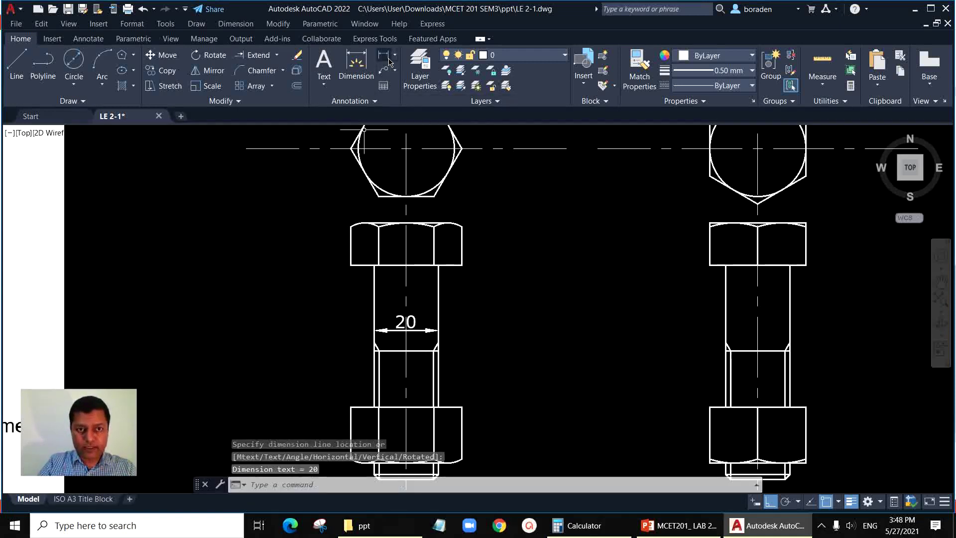
{"action": "scroll", "coordinate": [707, 238], "scroll_direction": "down", "scroll_amount": 3}
{"action": "key", "text": "Return"}
{"action": "scroll", "coordinate": [498, 338], "scroll_direction": "up", "scroll_amount": 7}
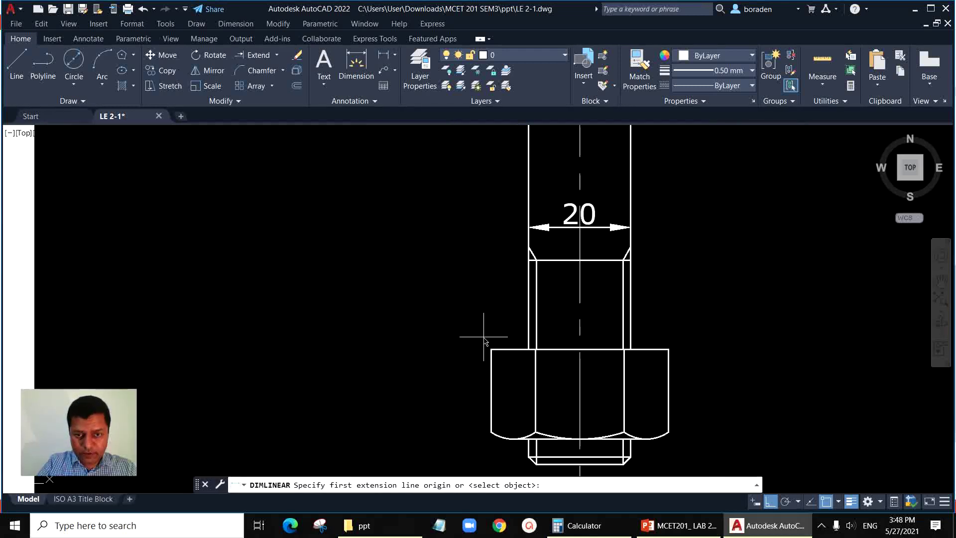
{"action": "left_click", "coordinate": [567, 305]}
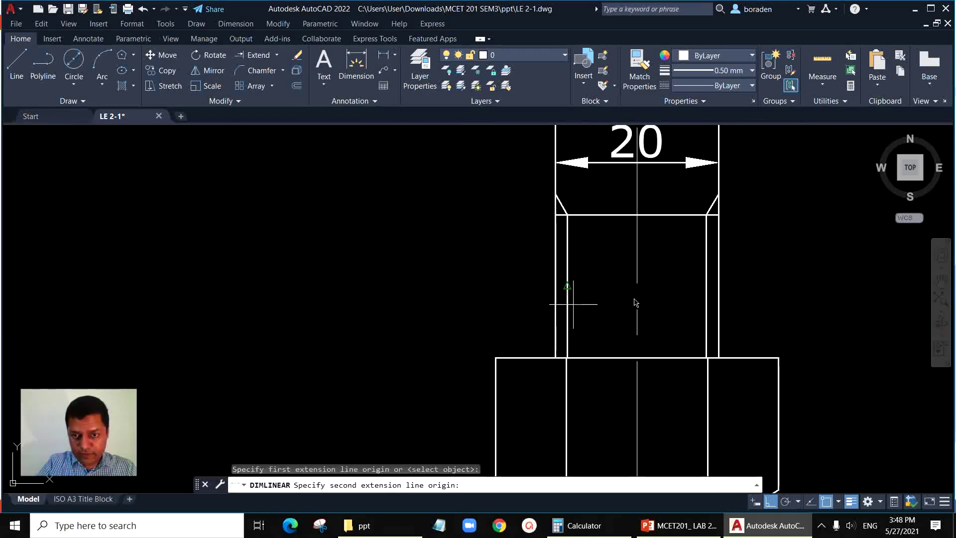
{"action": "left_click", "coordinate": [706, 287]}
{"action": "left_click", "coordinate": [686, 295]}
Add the 30 width dimension across the hexagon, placed to its left
{"action": "scroll", "coordinate": [364, 287], "scroll_direction": "down", "scroll_amount": 4}
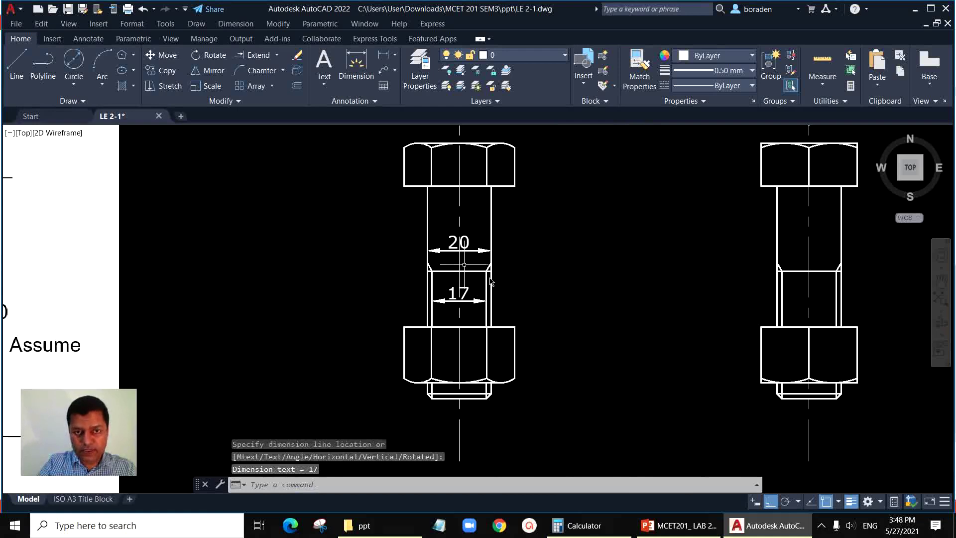
{"action": "scroll", "coordinate": [563, 239], "scroll_direction": "down", "scroll_amount": 4}
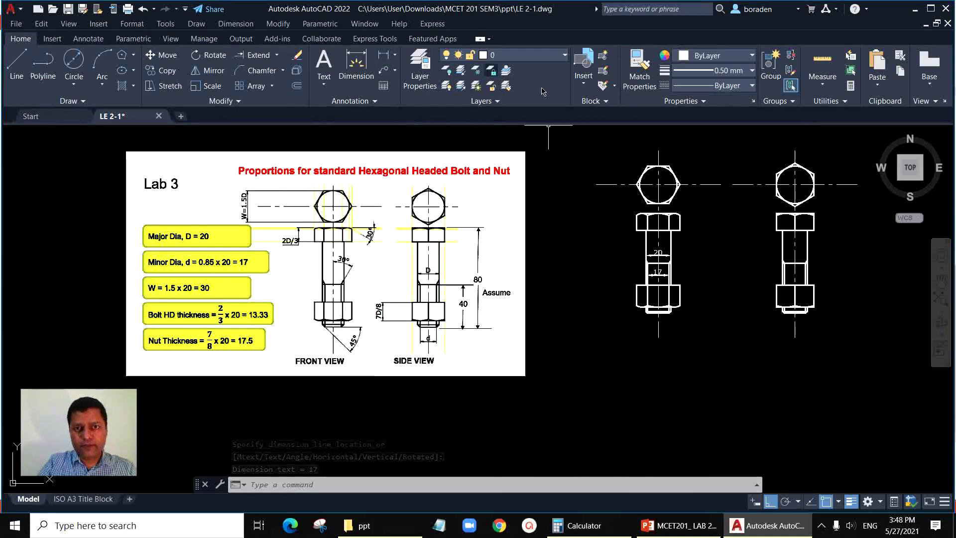
{"action": "key", "text": "Return"}
{"action": "scroll", "coordinate": [701, 186], "scroll_direction": "up", "scroll_amount": 4}
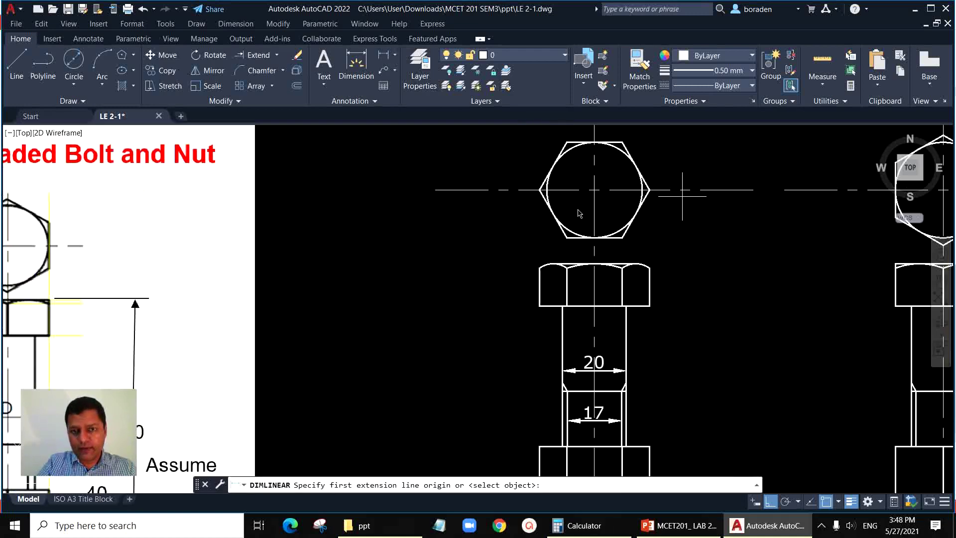
{"action": "left_click", "coordinate": [647, 203]}
{"action": "left_click", "coordinate": [564, 237]}
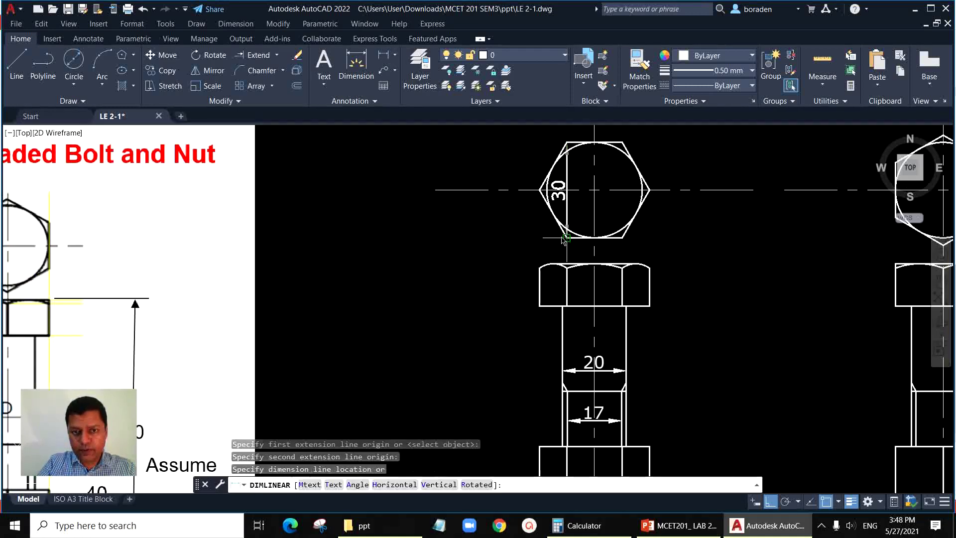
{"action": "left_click", "coordinate": [412, 242]}
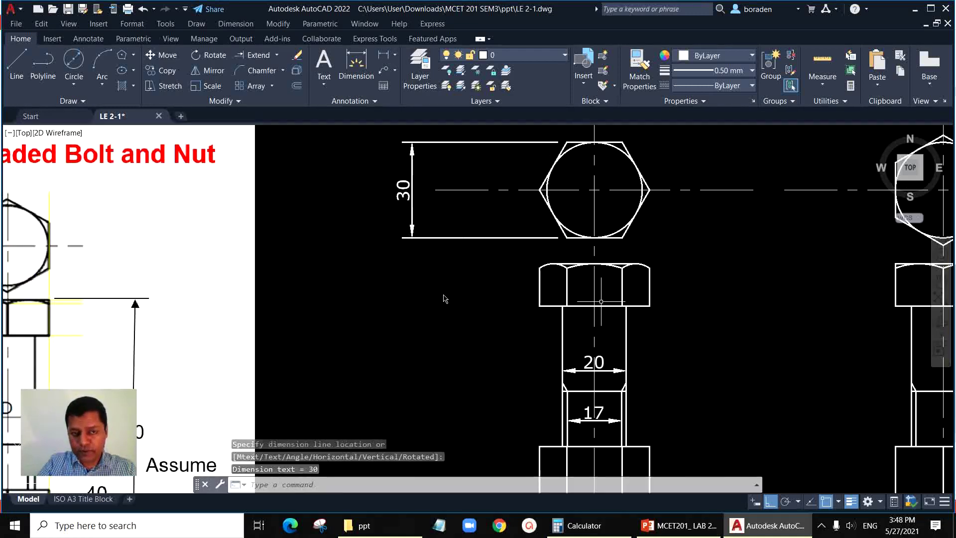
Dimension the 17.5 nut thickness and 13.33 head thickness on the left side
{"action": "scroll", "coordinate": [367, 257], "scroll_direction": "down", "scroll_amount": 2}
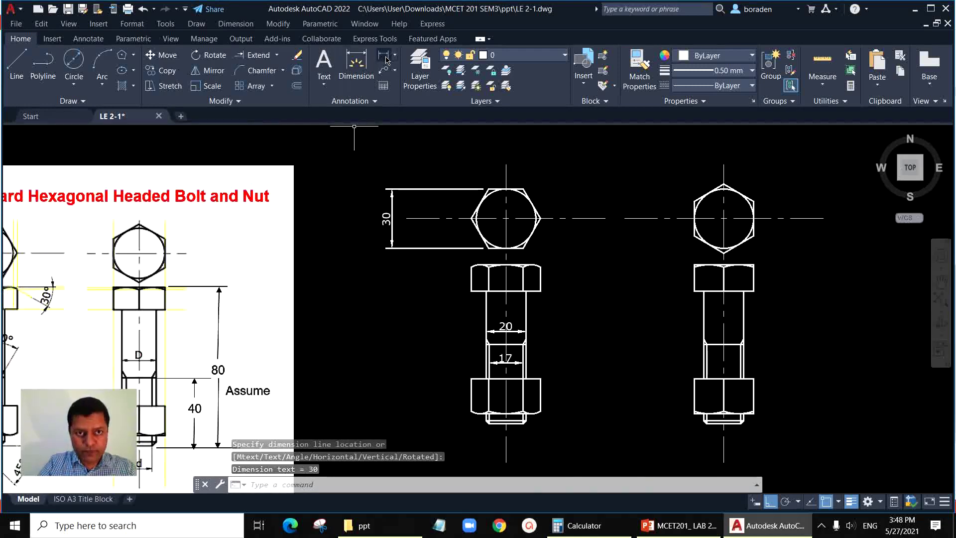
{"action": "key", "text": "Return"}
{"action": "scroll", "coordinate": [489, 439], "scroll_direction": "up", "scroll_amount": 4}
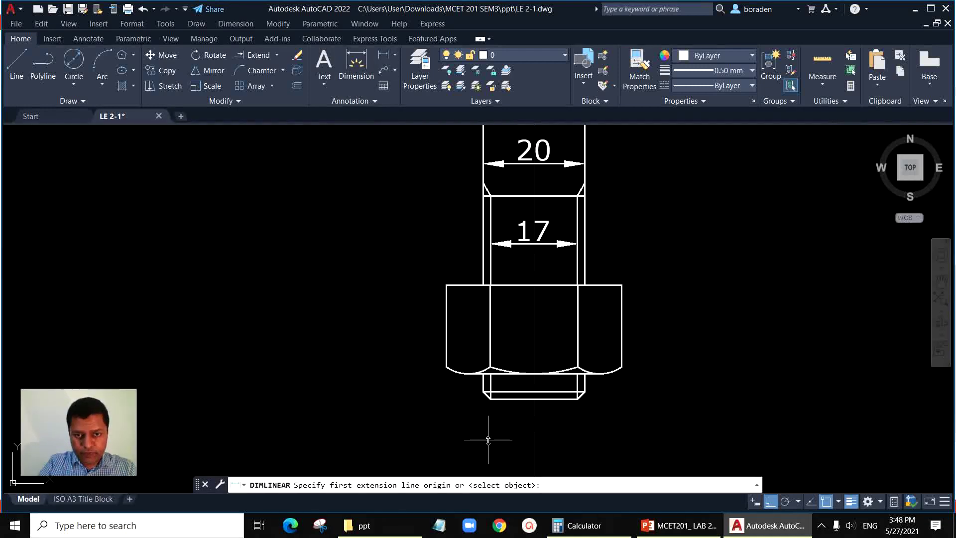
{"action": "left_click", "coordinate": [451, 291]}
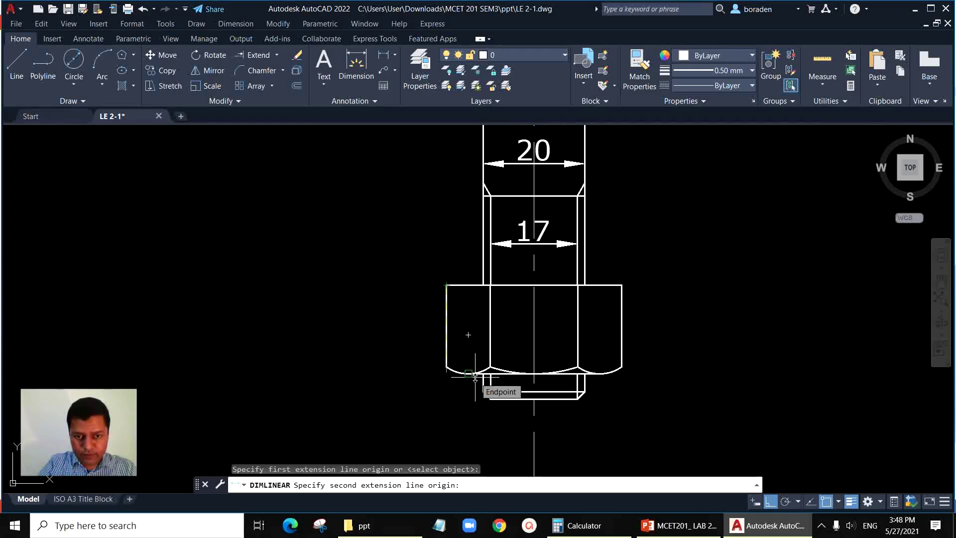
{"action": "left_click", "coordinate": [475, 377]}
{"action": "left_click", "coordinate": [329, 332]}
{"action": "scroll", "coordinate": [475, 377], "scroll_direction": "down", "scroll_amount": 4}
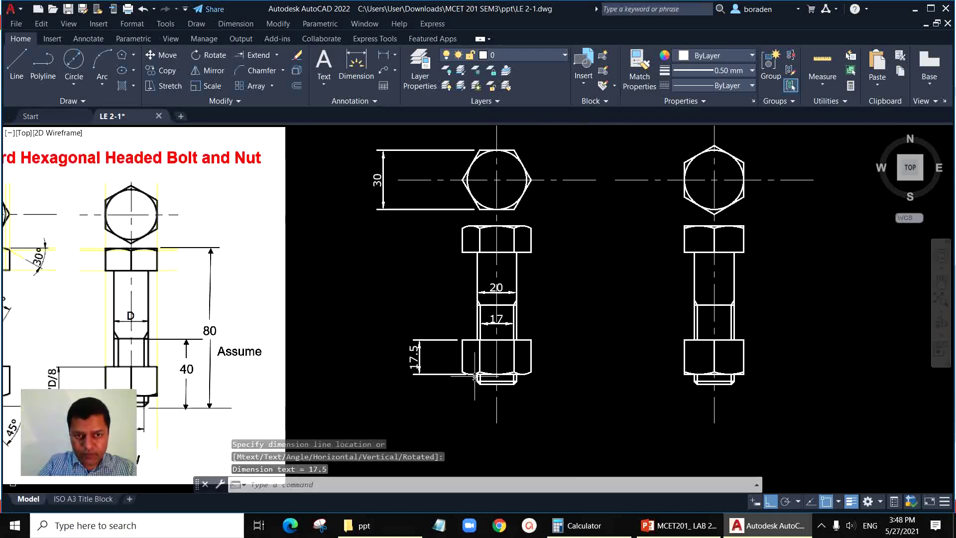
{"action": "key", "text": "Return"}
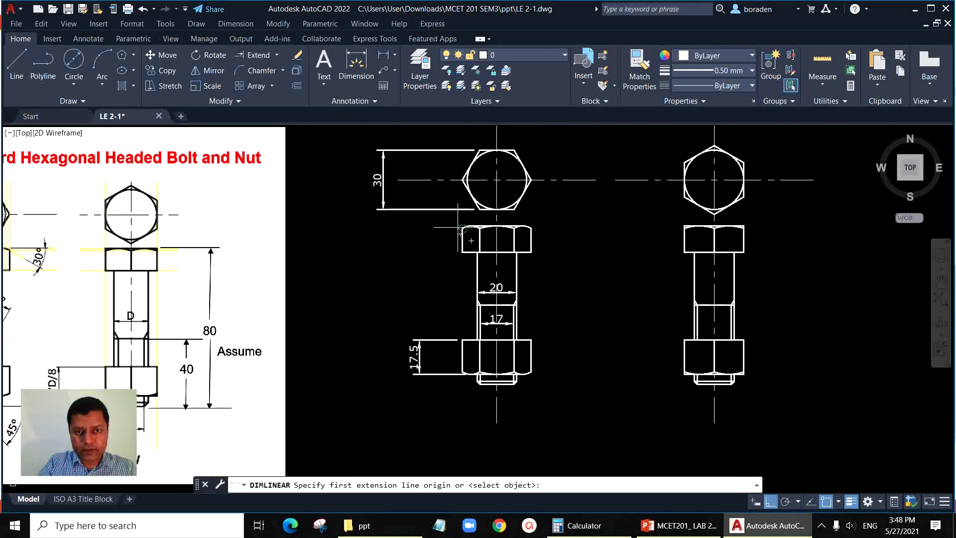
{"action": "scroll", "coordinate": [475, 230], "scroll_direction": "up", "scroll_amount": 5}
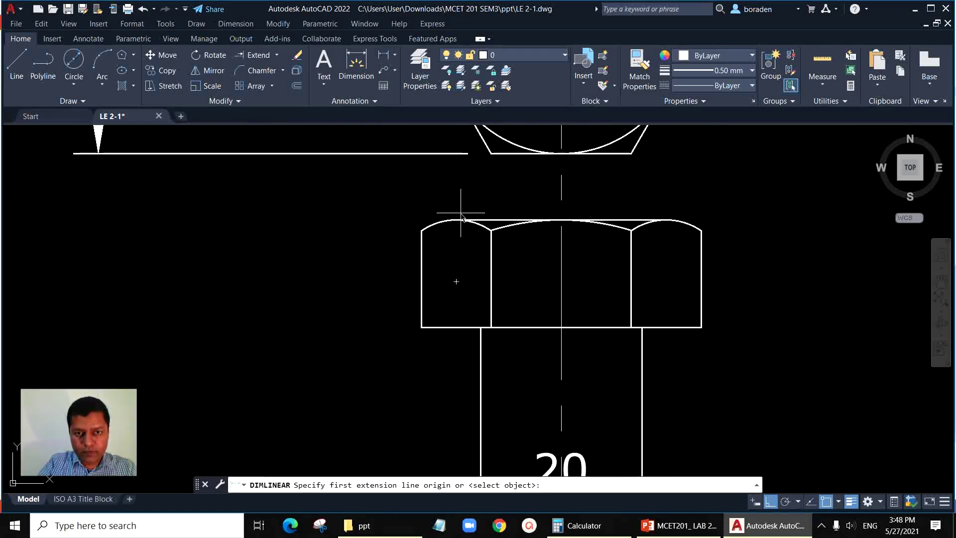
{"action": "left_click", "coordinate": [456, 219]}
{"action": "left_click", "coordinate": [422, 329]}
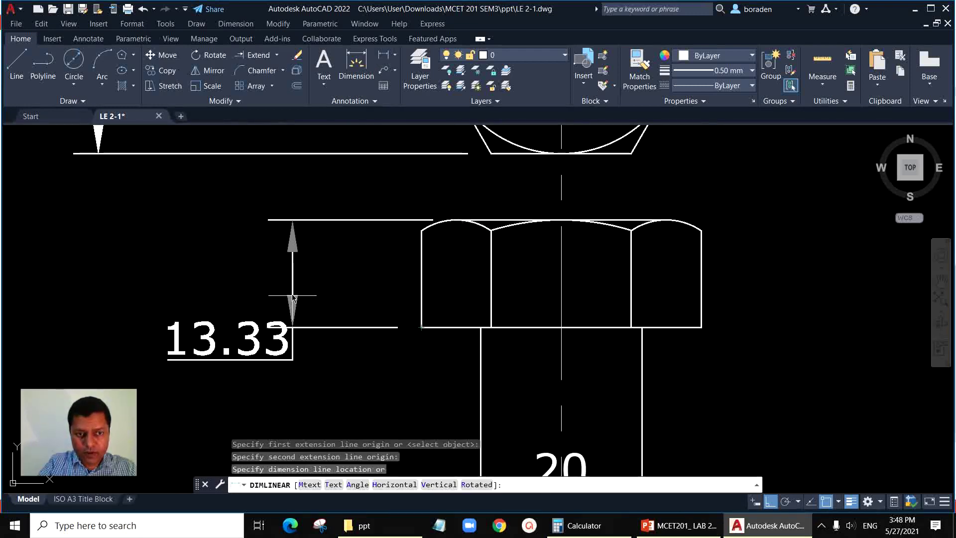
{"action": "left_click", "coordinate": [267, 274]}
{"action": "scroll", "coordinate": [321, 256], "scroll_direction": "down", "scroll_amount": 5}
{"action": "scroll", "coordinate": [327, 257], "scroll_direction": "down", "scroll_amount": 4}
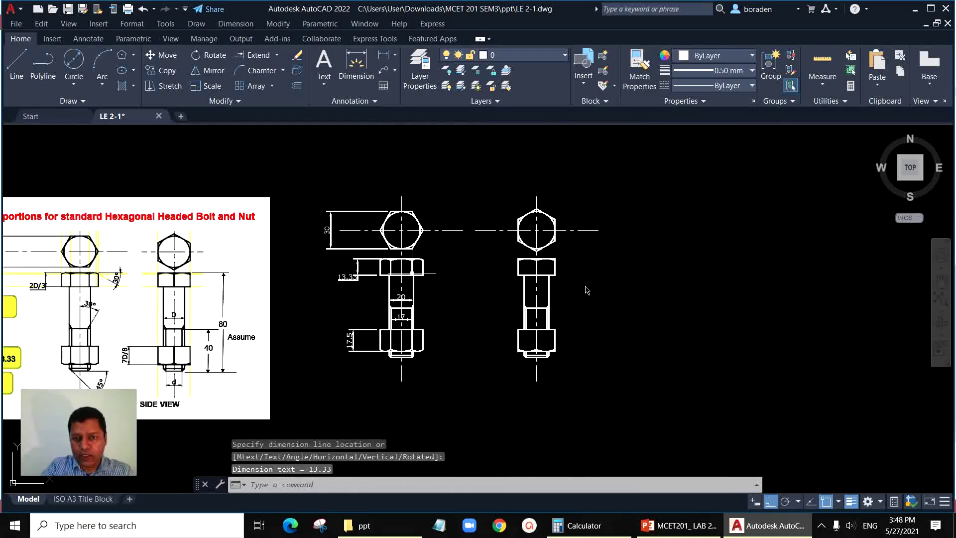
{"action": "scroll", "coordinate": [523, 340], "scroll_direction": "up", "scroll_amount": 2}
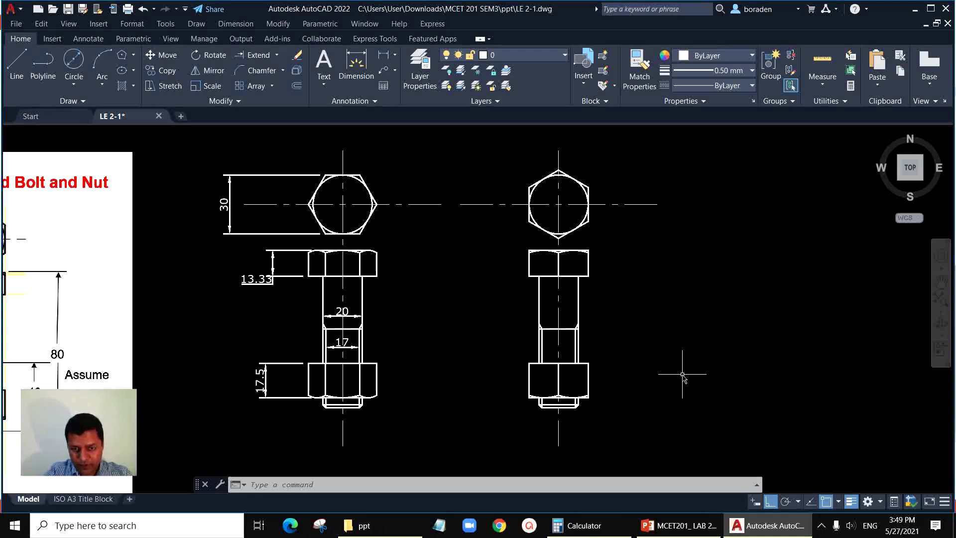
{"action": "left_click", "coordinate": [624, 479]}
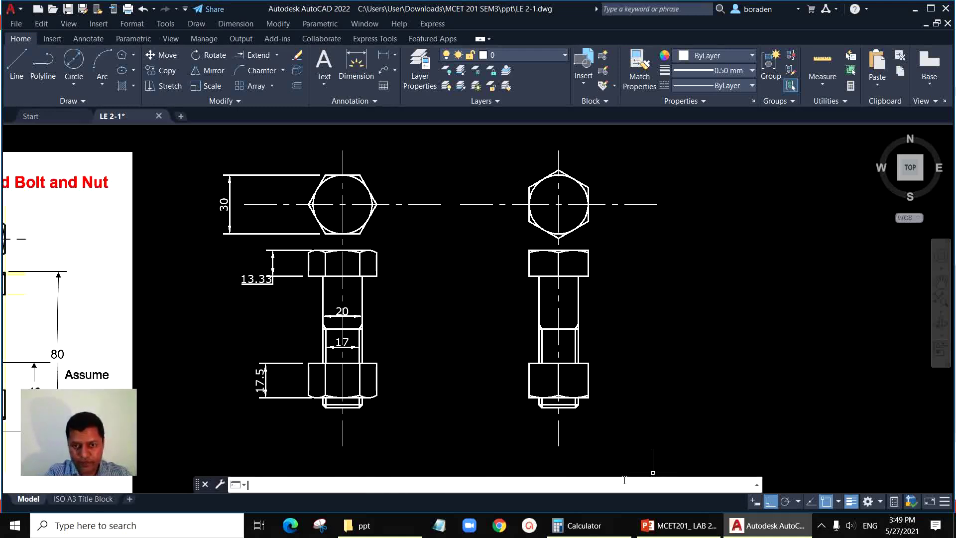
{"action": "key", "text": "XF86Calculator"}
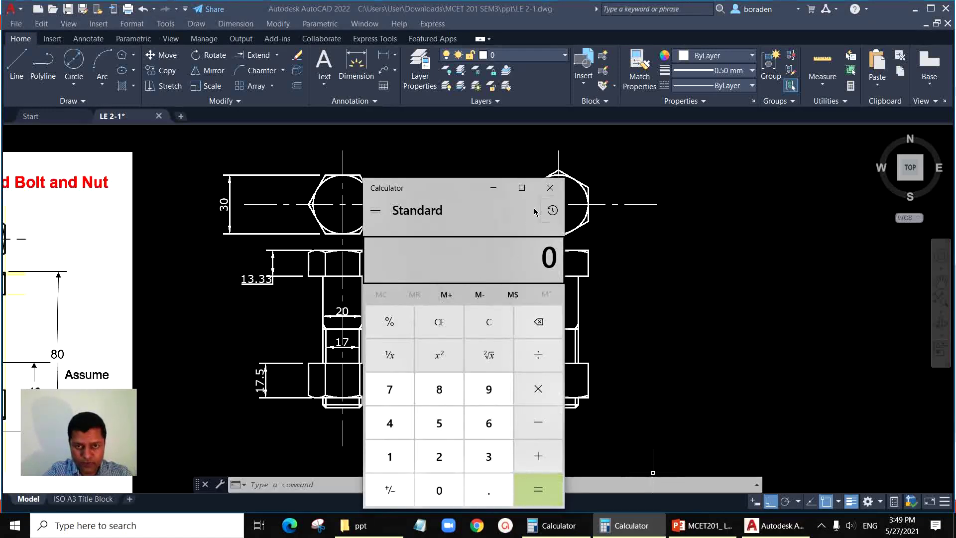
{"action": "left_click", "coordinate": [551, 188]}
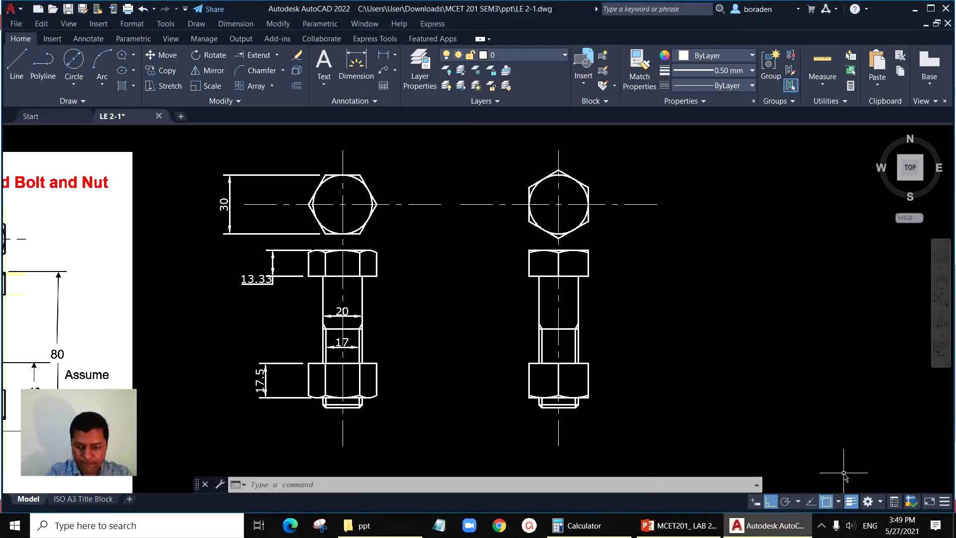